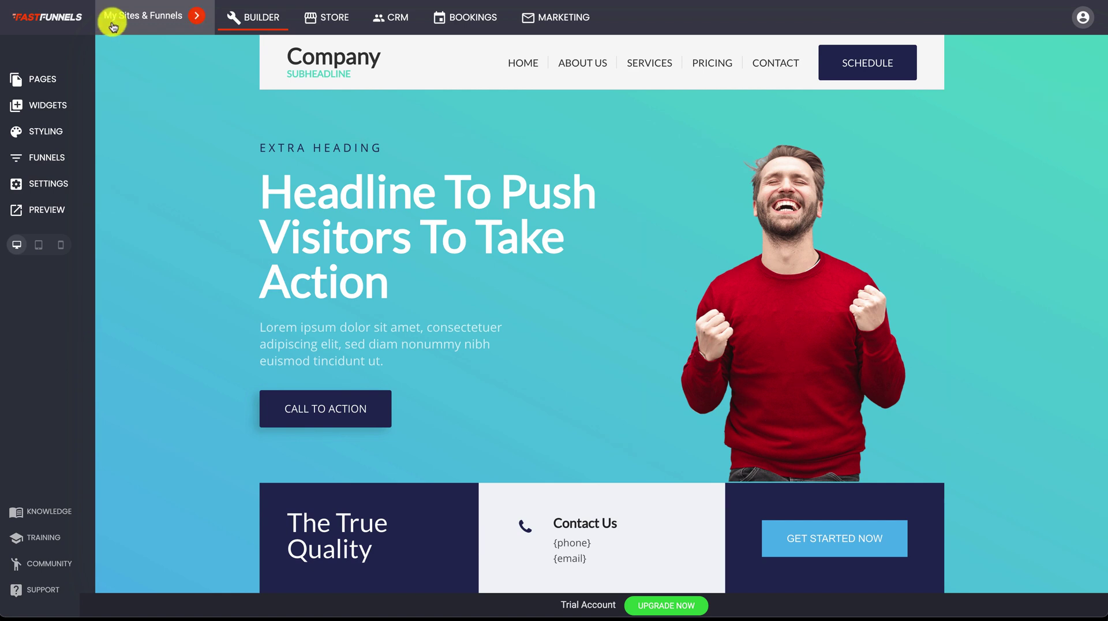
- Start creating a new website from the list of websites and show only the Membership website templates
click(150, 26)
click(324, 79)
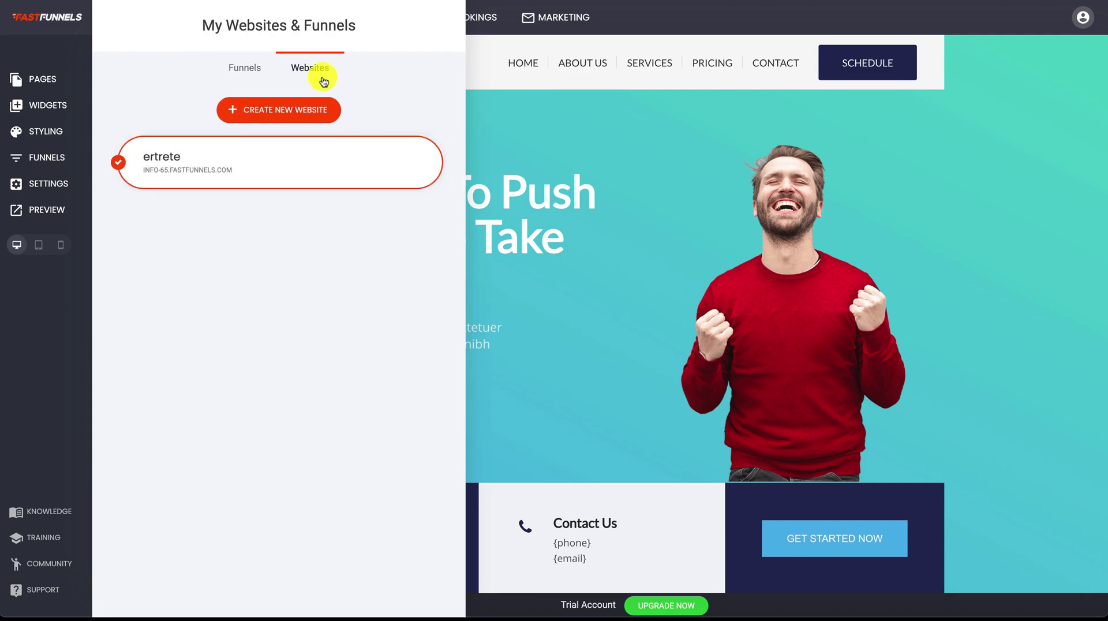
click(307, 110)
click(616, 286)
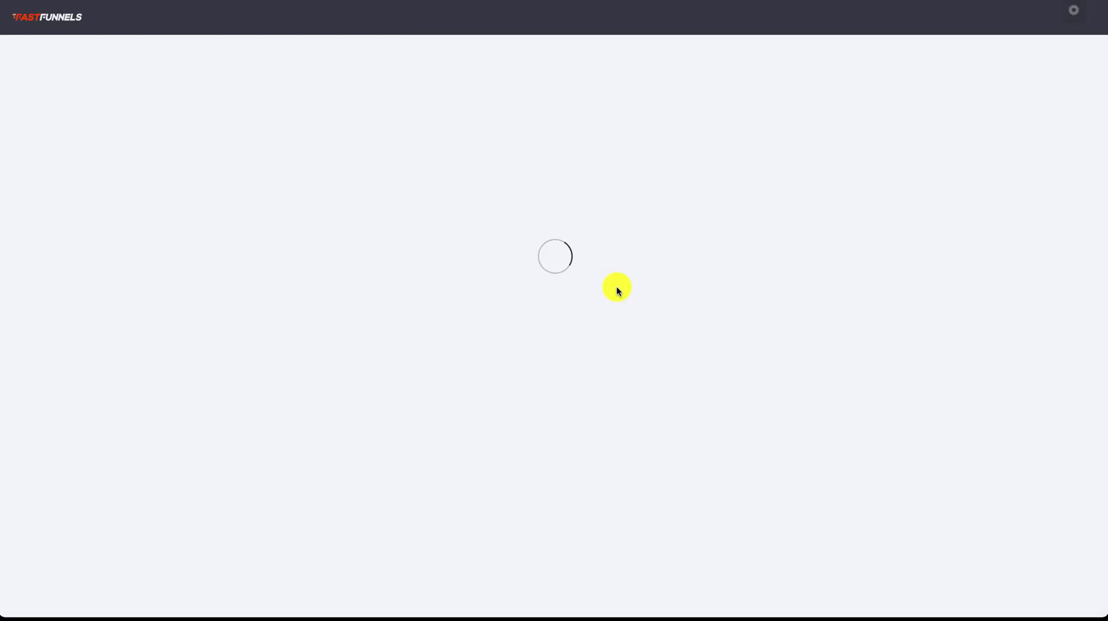
scroll(608, 427, down, 2)
scroll(608, 430, up, 2)
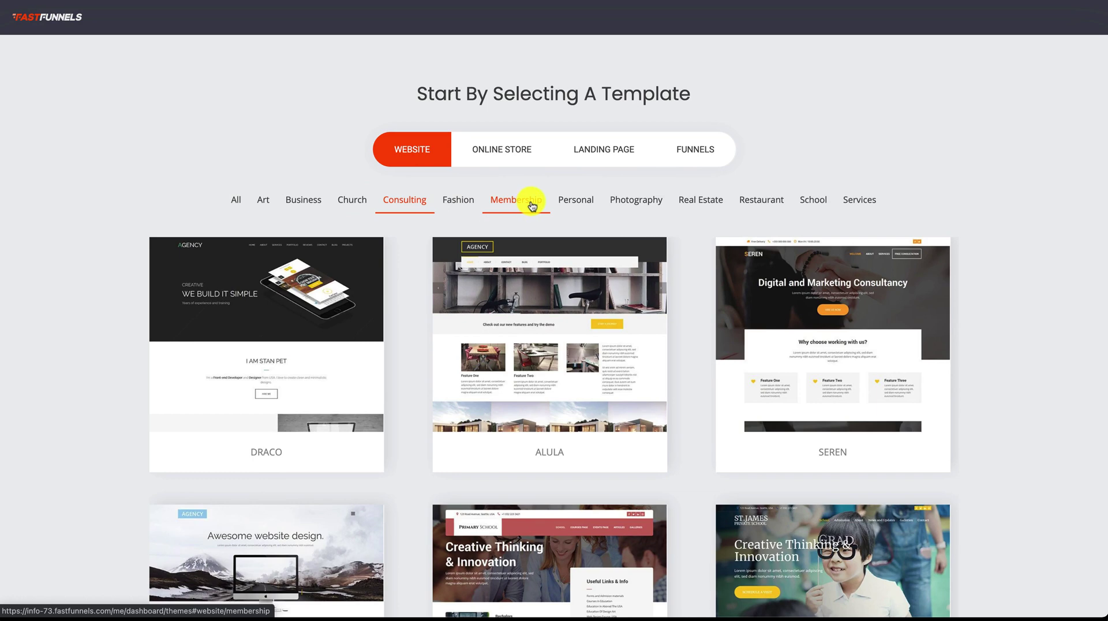
click(524, 205)
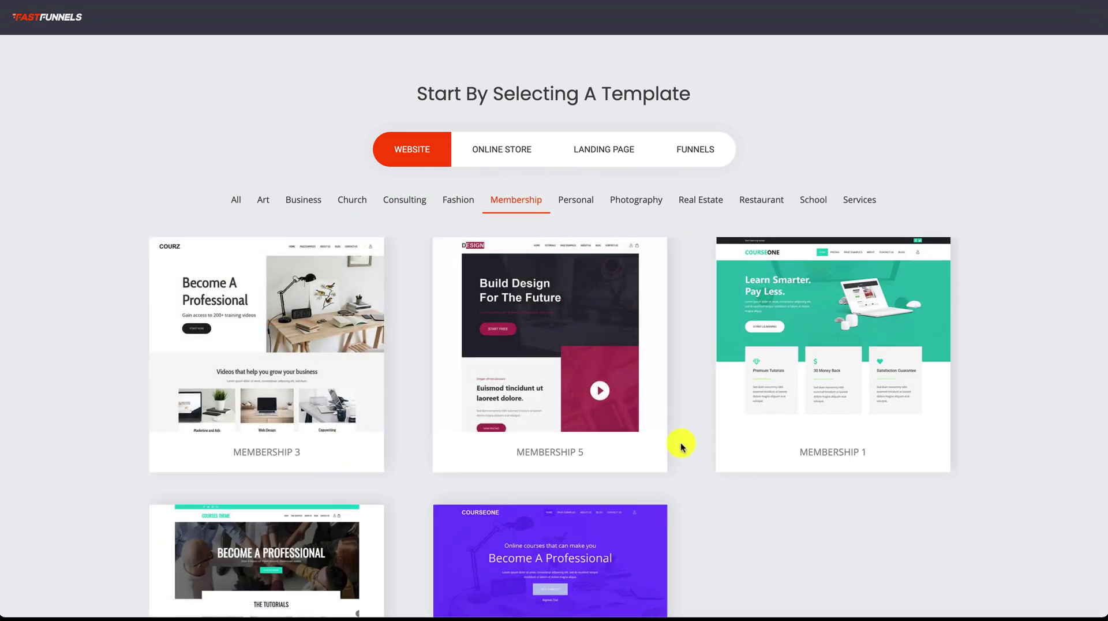
- Preview the Membership 5 template, looking over its home page and its shopping cart page
click(552, 341)
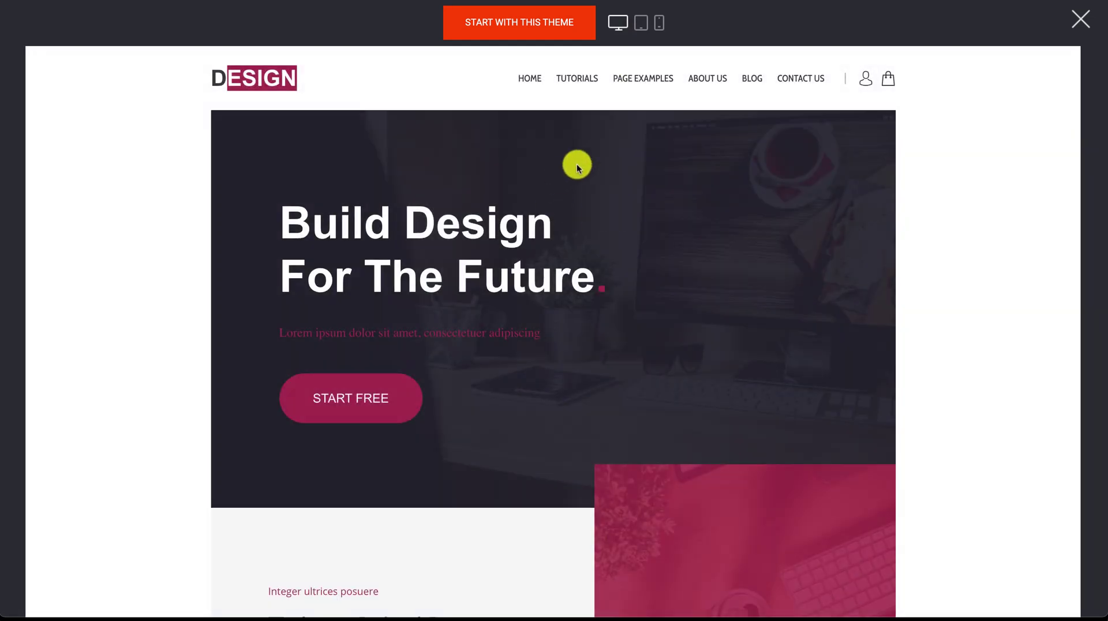
scroll(586, 239, down, 2)
scroll(587, 239, down, 13)
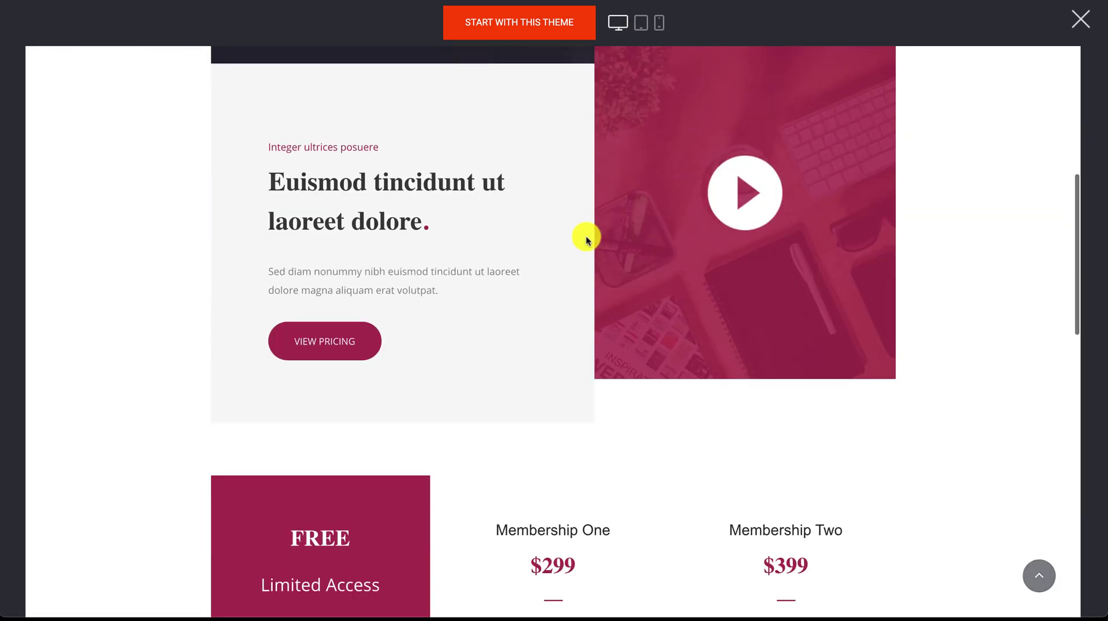
scroll(586, 235, up, 15)
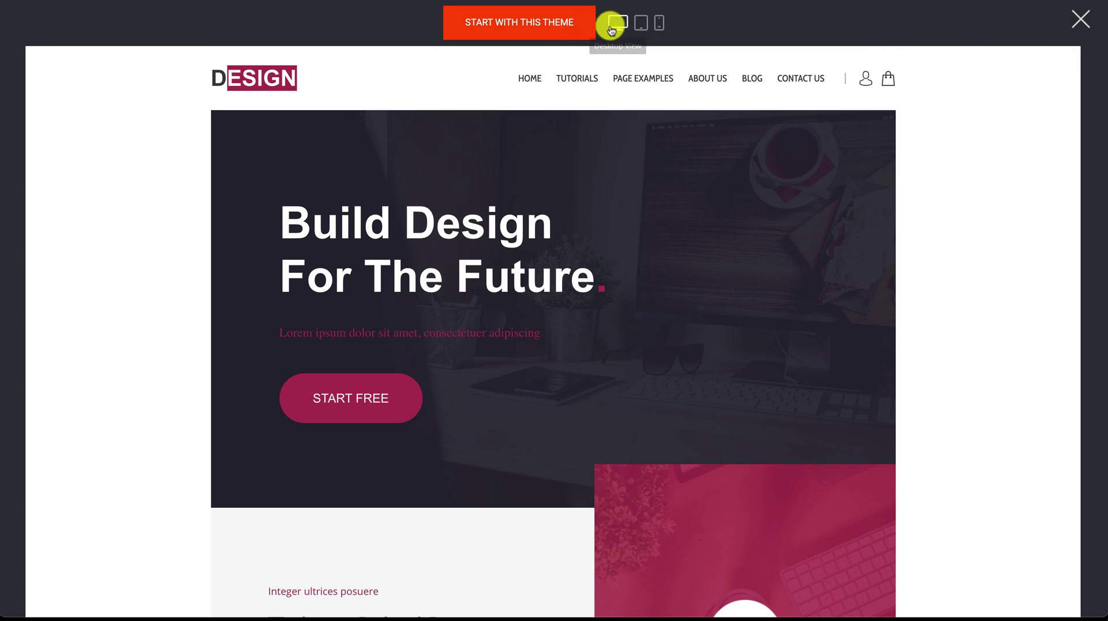
click(887, 75)
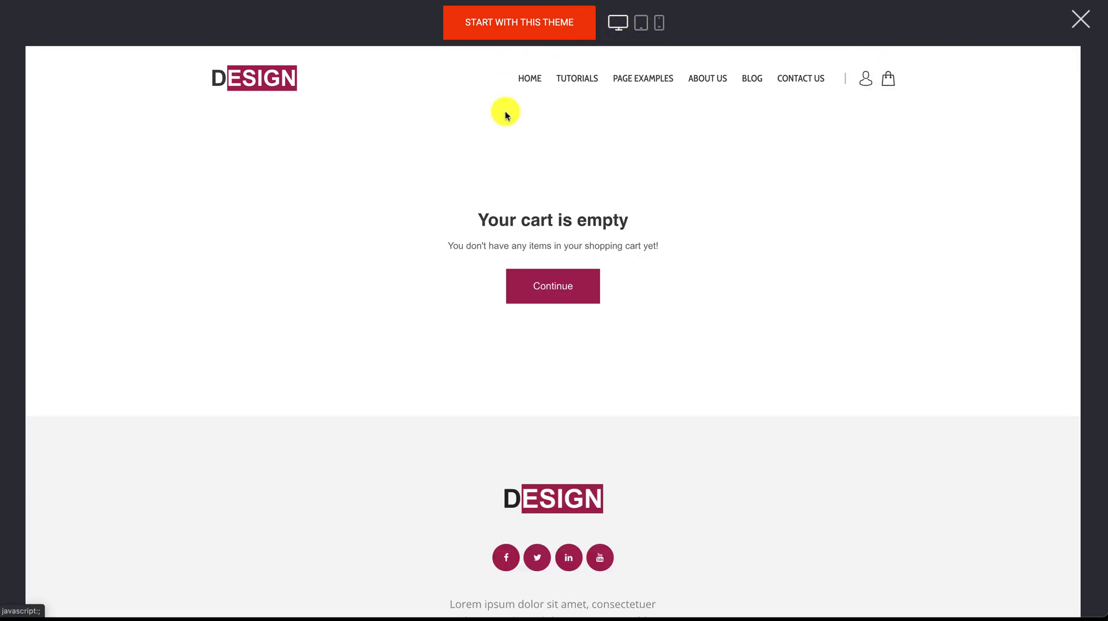
- Choose the previewed Membership 5 theme, enter a name for the new website and submit it
click(556, 20)
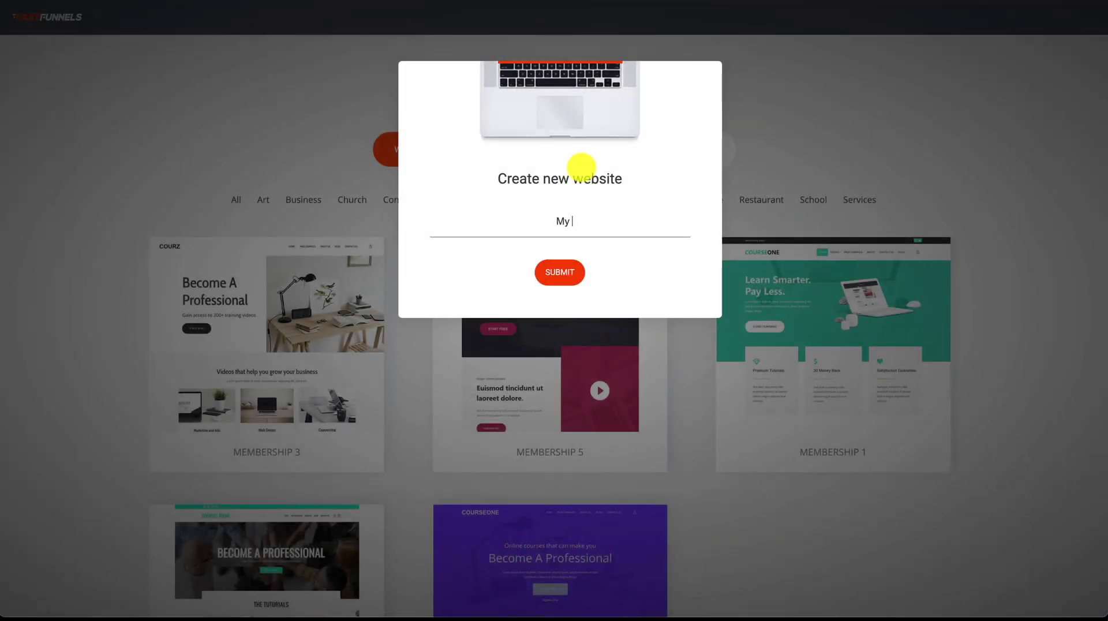
click(557, 271)
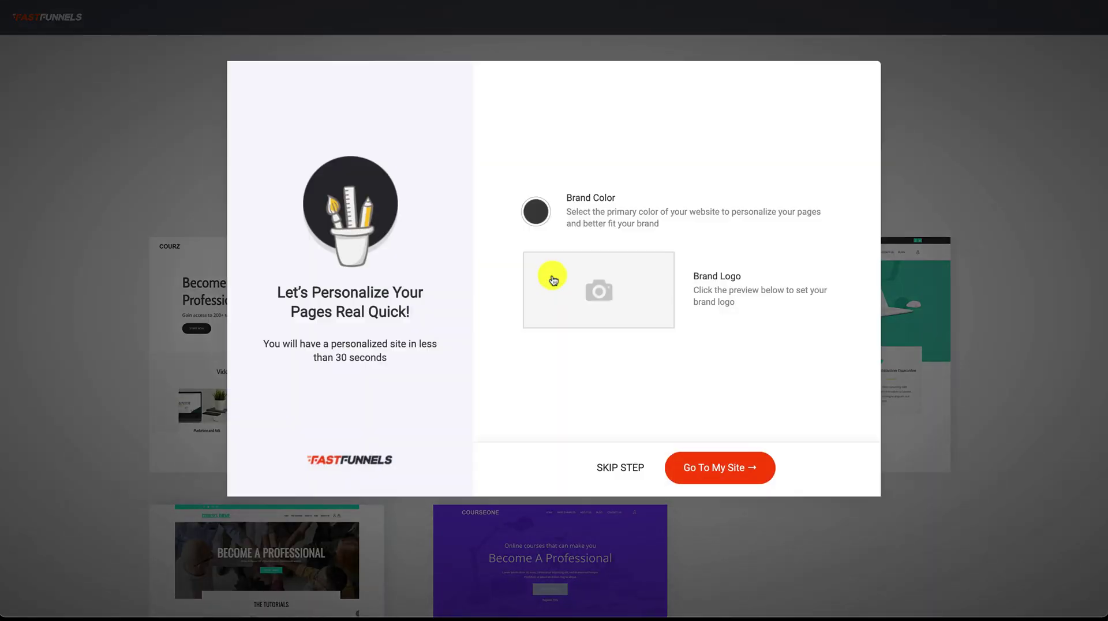
- Set the brand color to the middle green of the global colors, leave the logo empty and continue to the site
click(534, 212)
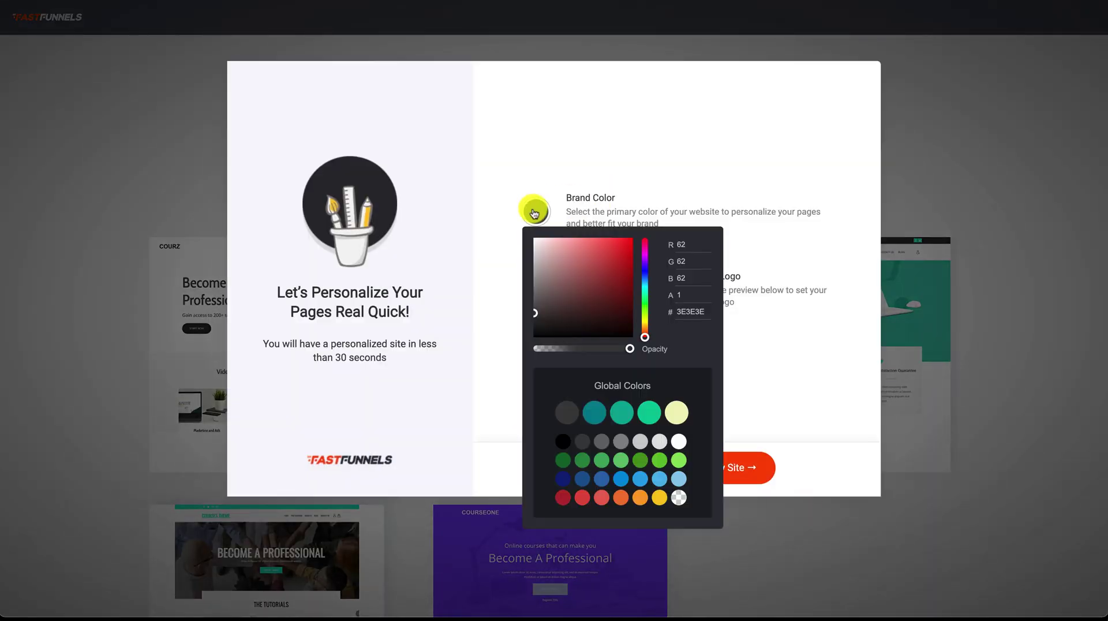
mouse_move(569, 272)
mouse_down()
mouse_move(609, 240)
mouse_move(629, 287)
mouse_up()
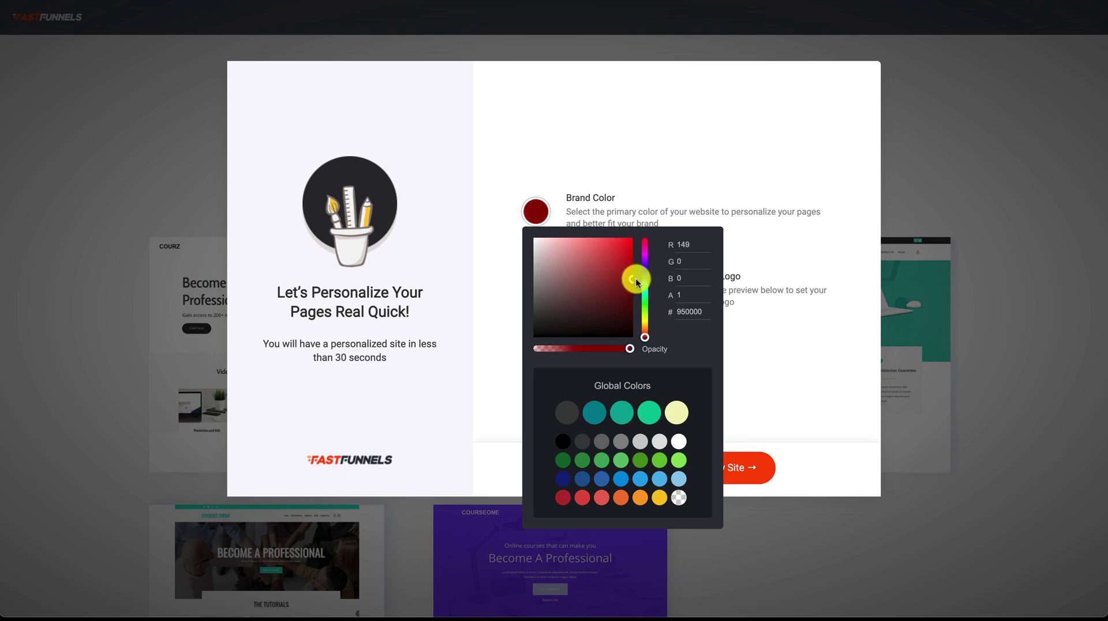
click(625, 413)
click(646, 163)
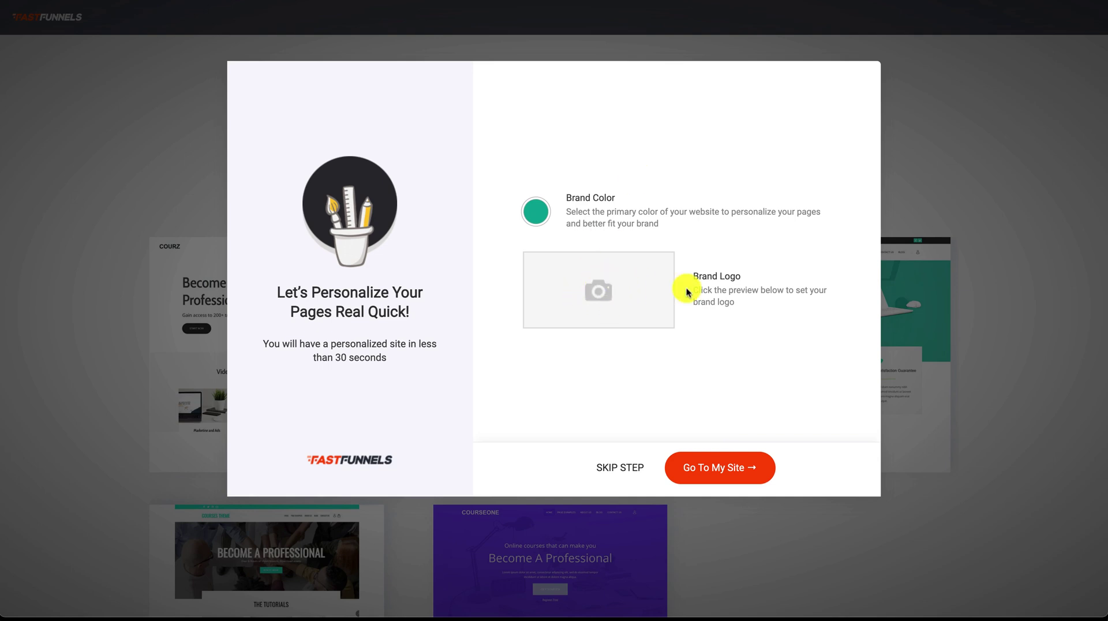
click(730, 461)
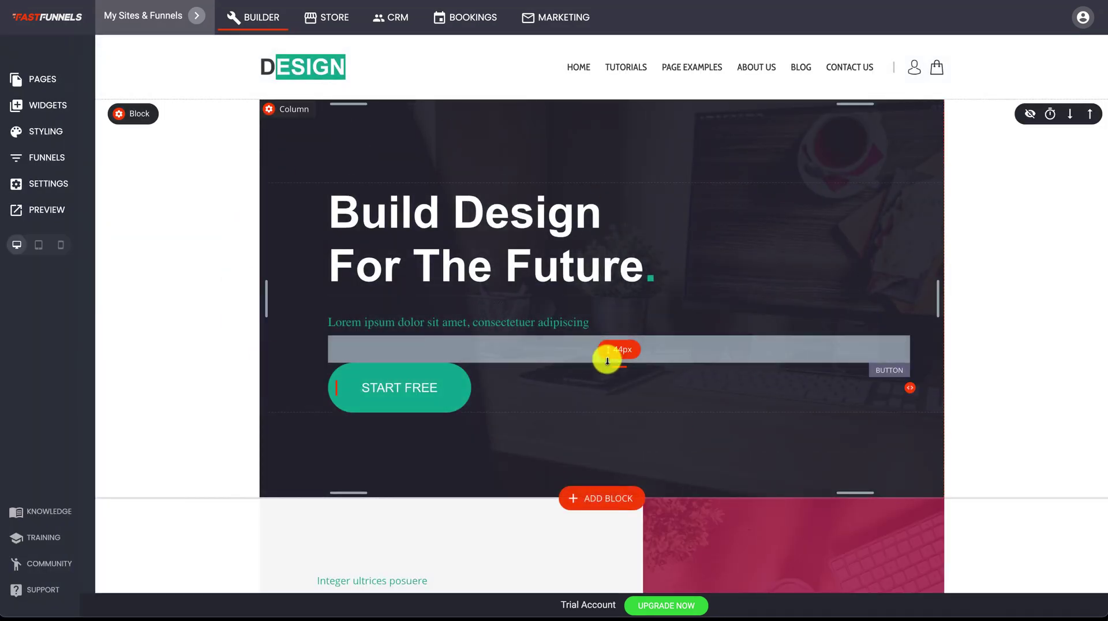
- Insert "zfzfsa" directly after "Build" in the hero heading "Build Design For The Future"
scroll(606, 359, down, 8)
scroll(606, 359, up, 8)
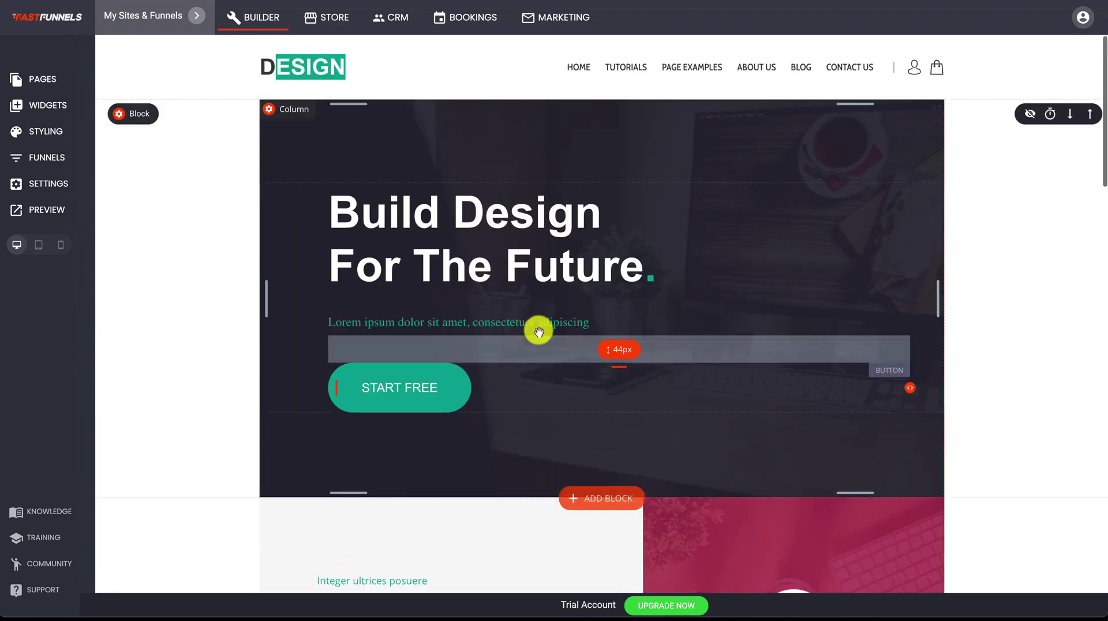
click(348, 223)
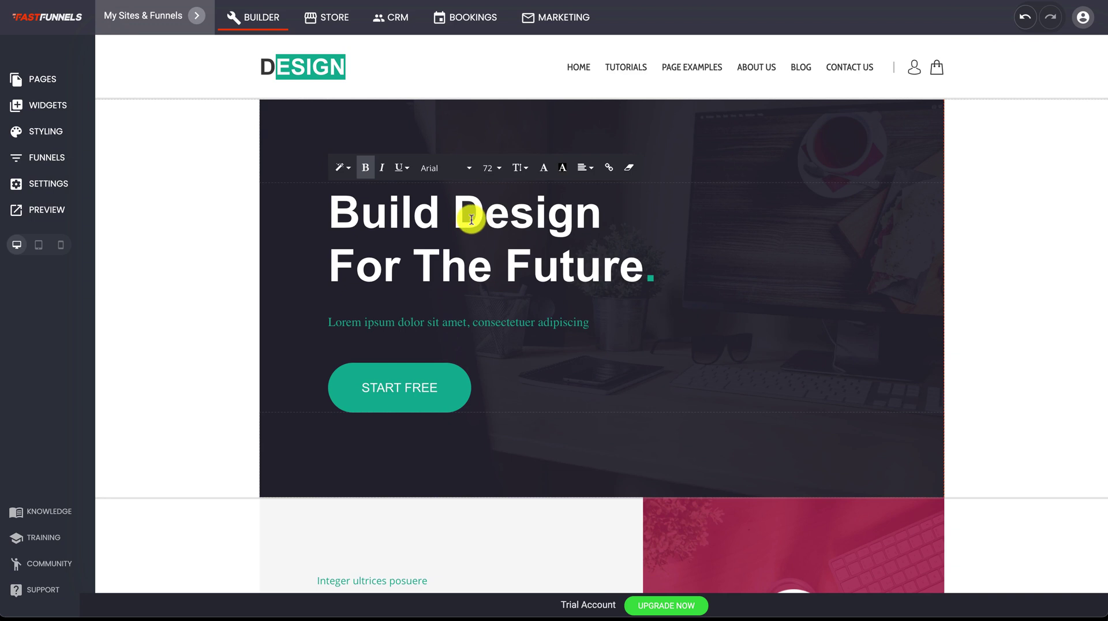
click(427, 216)
text(zfzfsa)
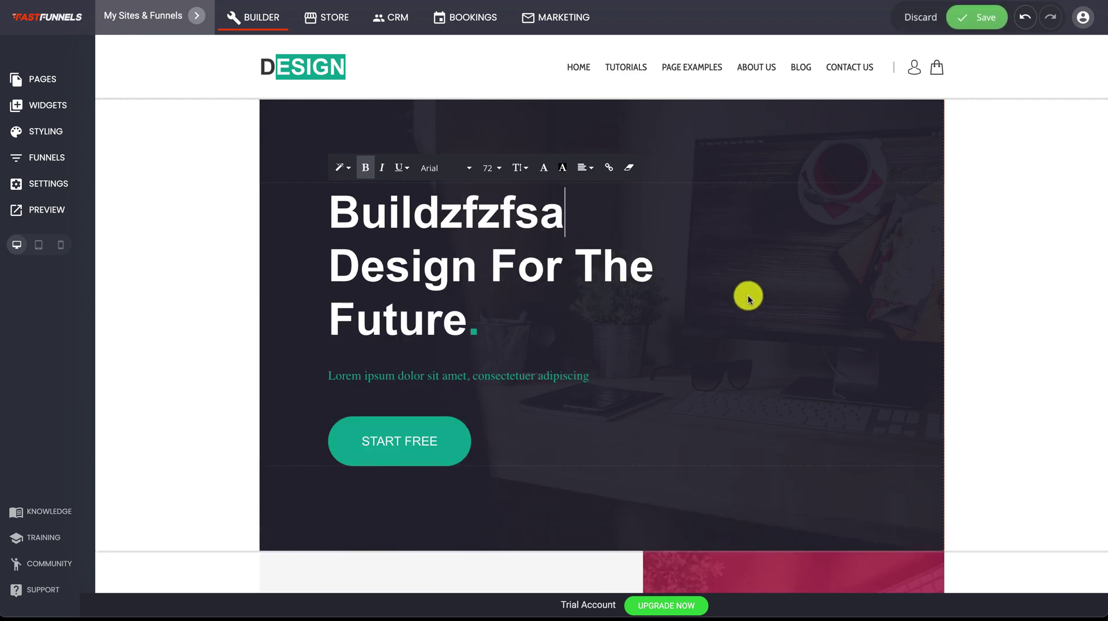
click(767, 298)
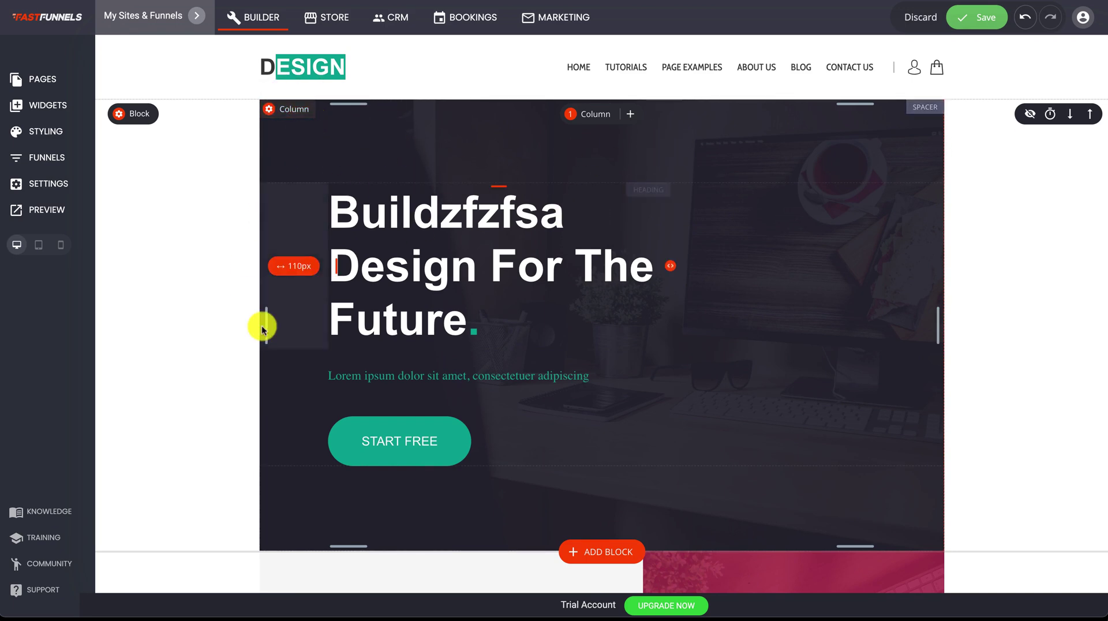
- Change the hero button's text to "START FREEwerqweqweqw" and close the button settings
scroll(614, 391, down, 3)
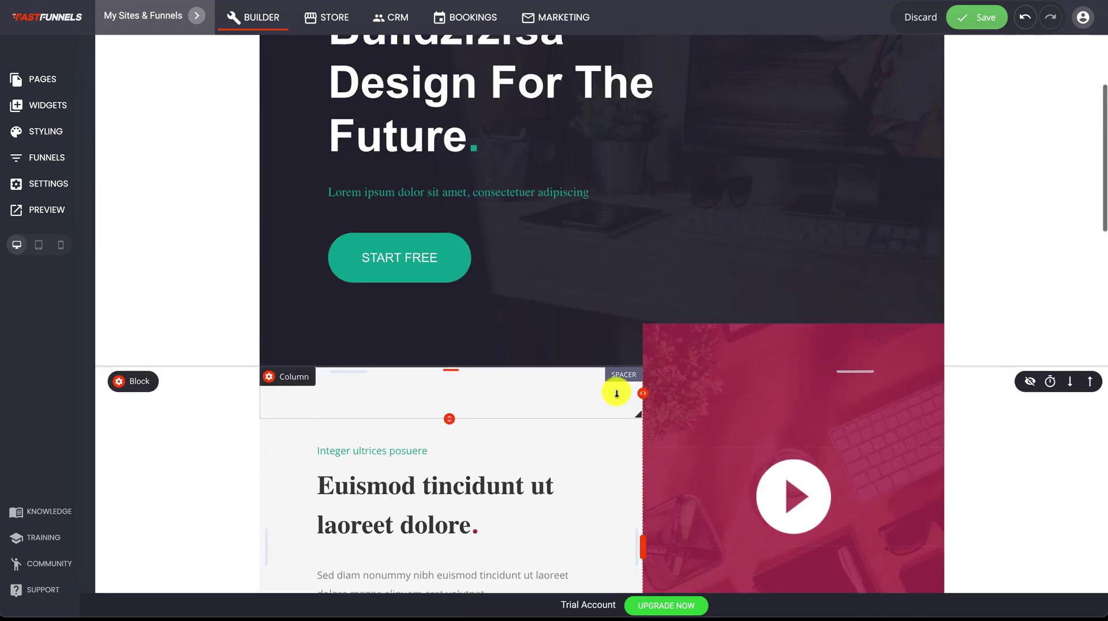
scroll(617, 394, up, 3)
click(378, 451)
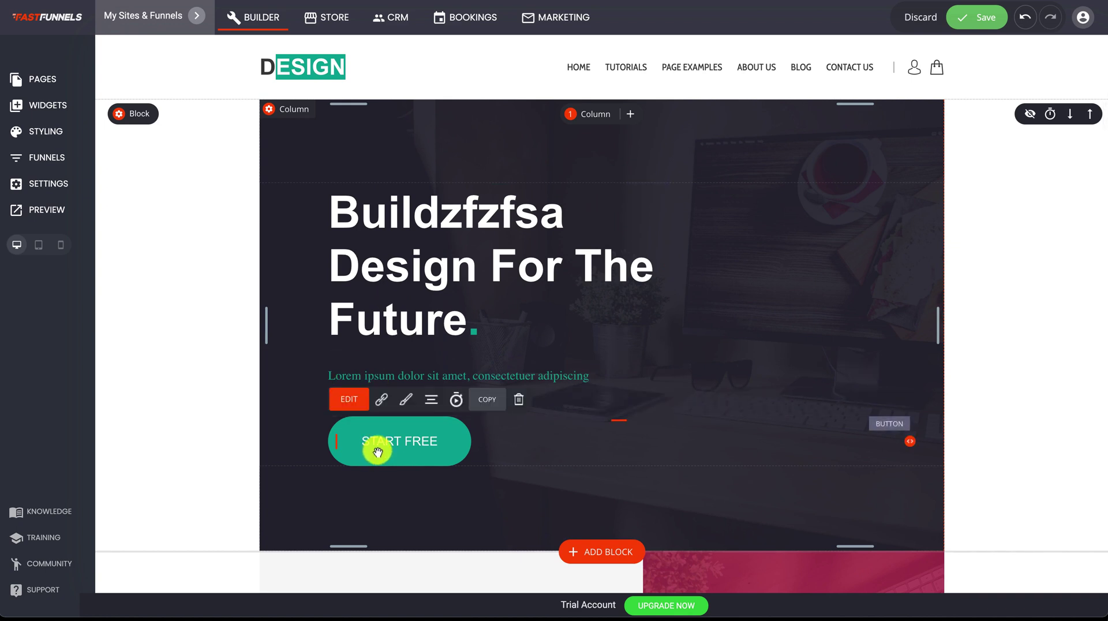
click(354, 399)
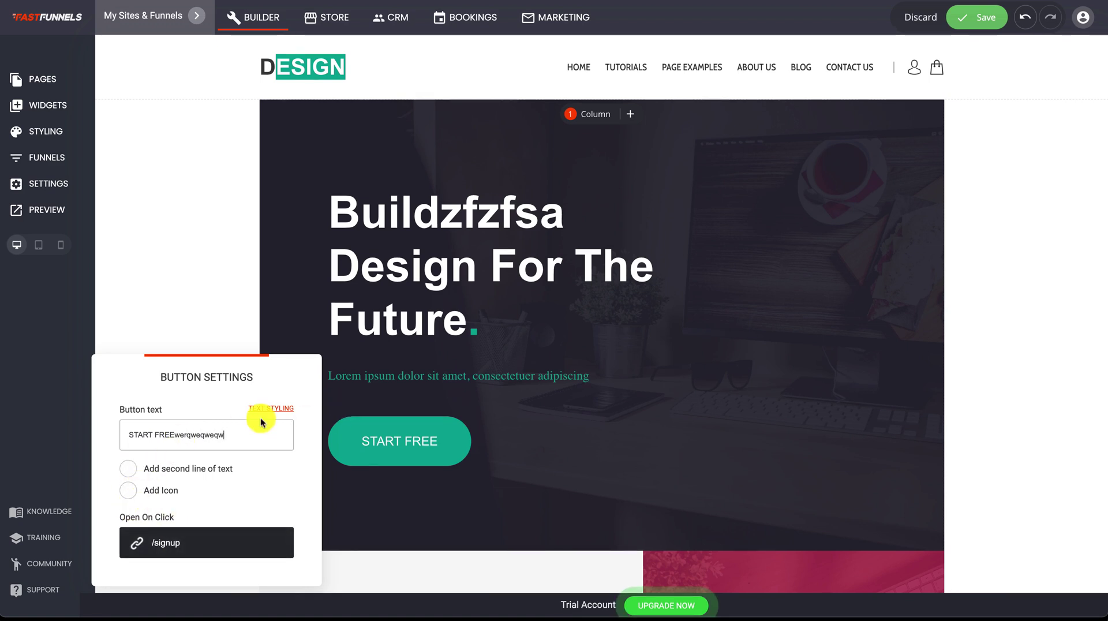
drag(237, 400, 274, 272)
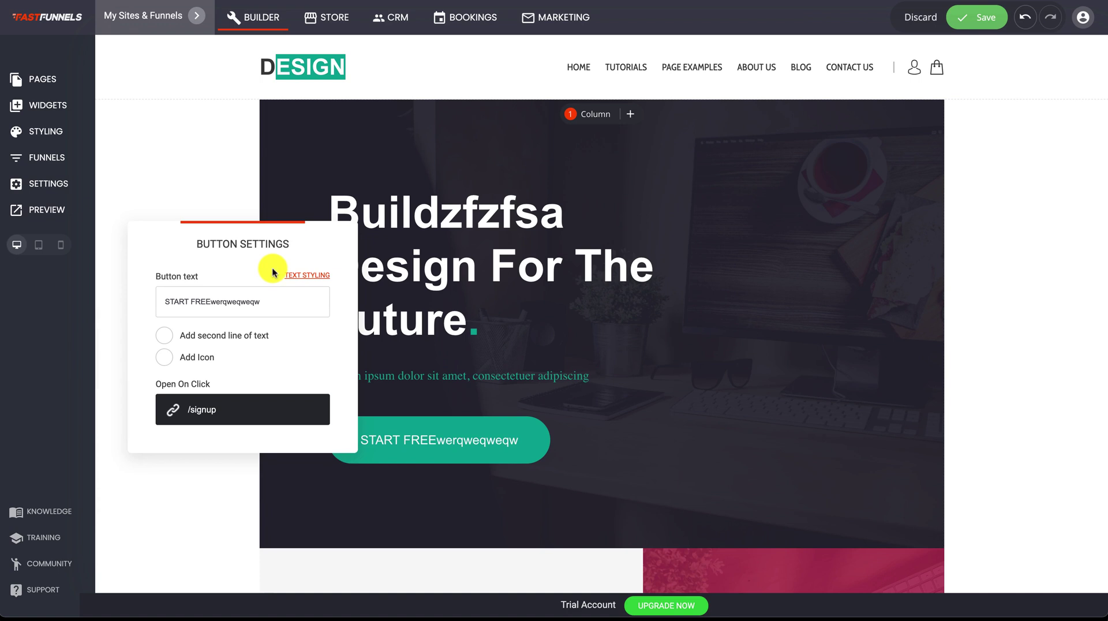
click(561, 328)
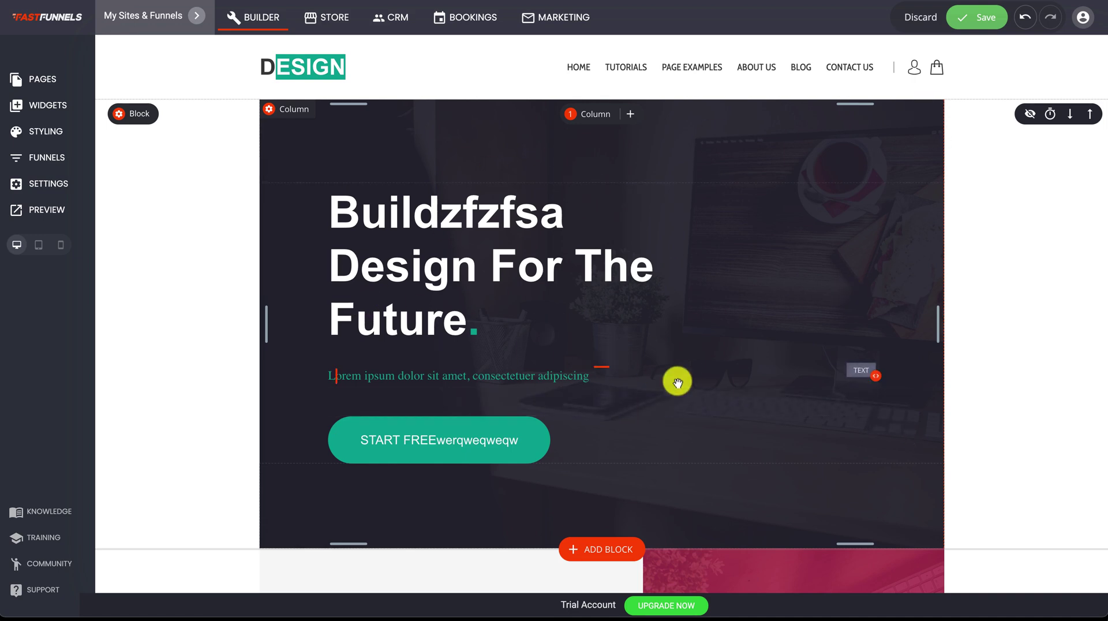
- Look over the rest of the page and save the heading and button changes
scroll(677, 380, down, 5)
scroll(677, 381, down, 6)
scroll(677, 381, up, 11)
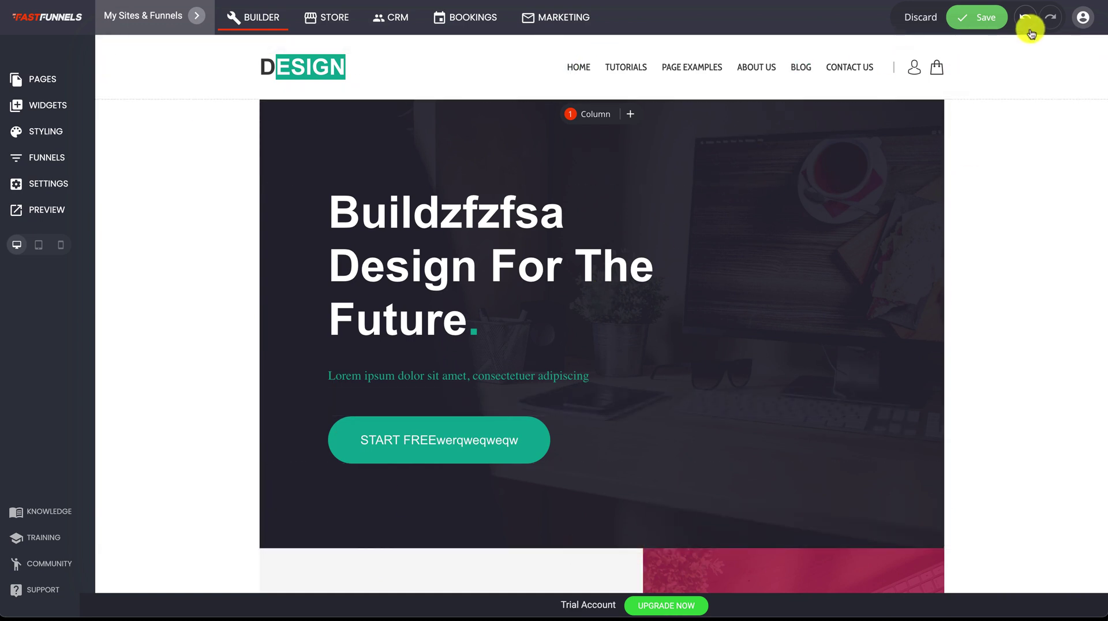
click(986, 29)
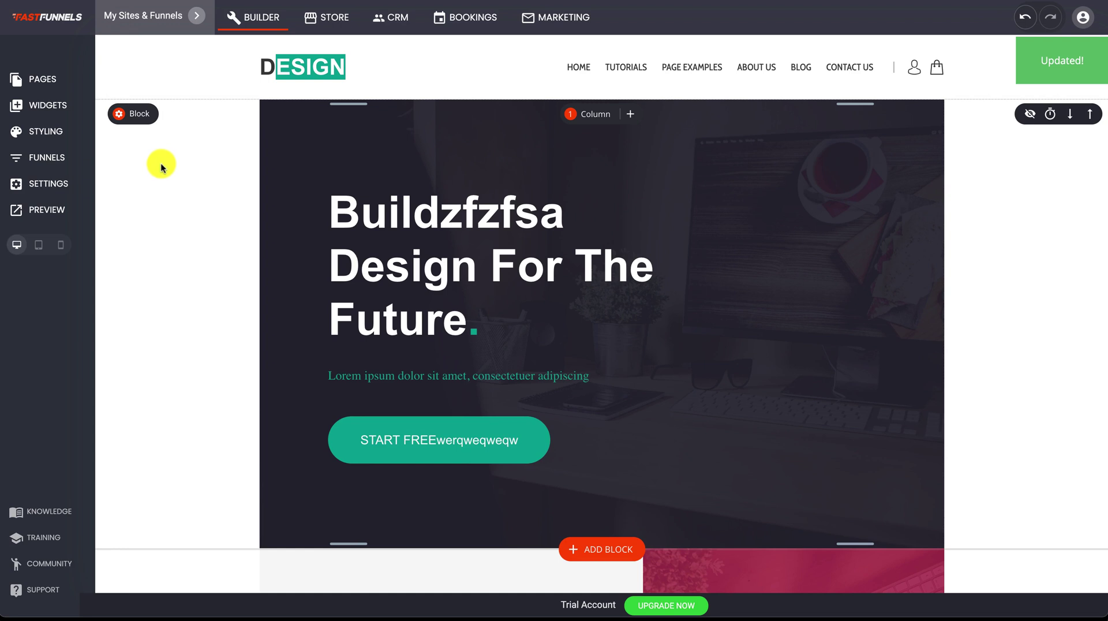
- Try to add an image widget above the hero heading, closing its settings without choosing an image
click(40, 105)
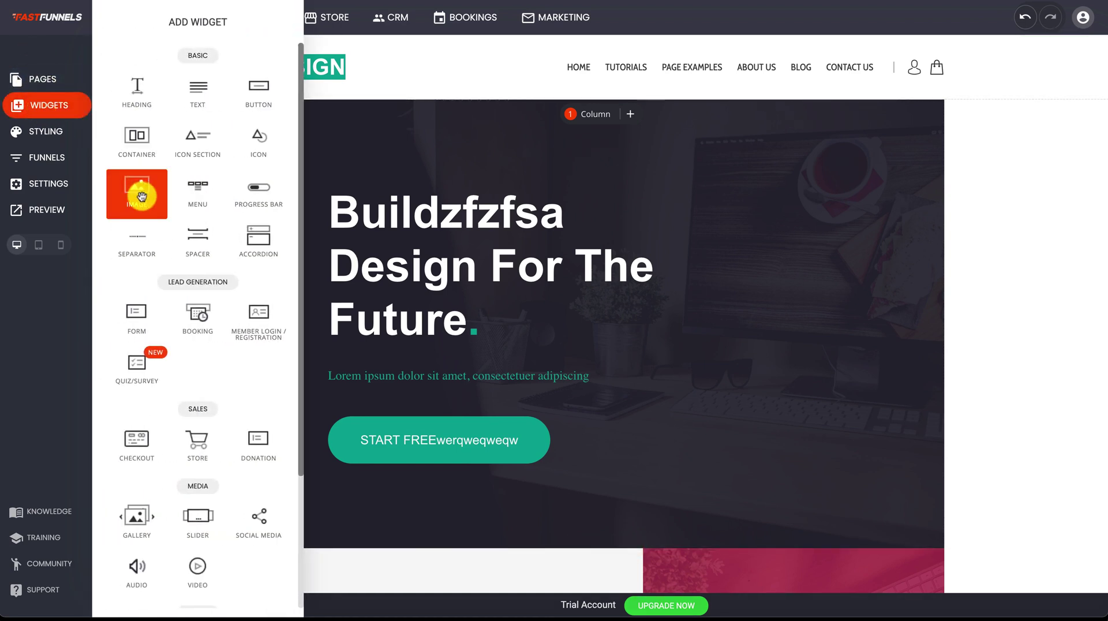
drag(141, 197, 438, 203)
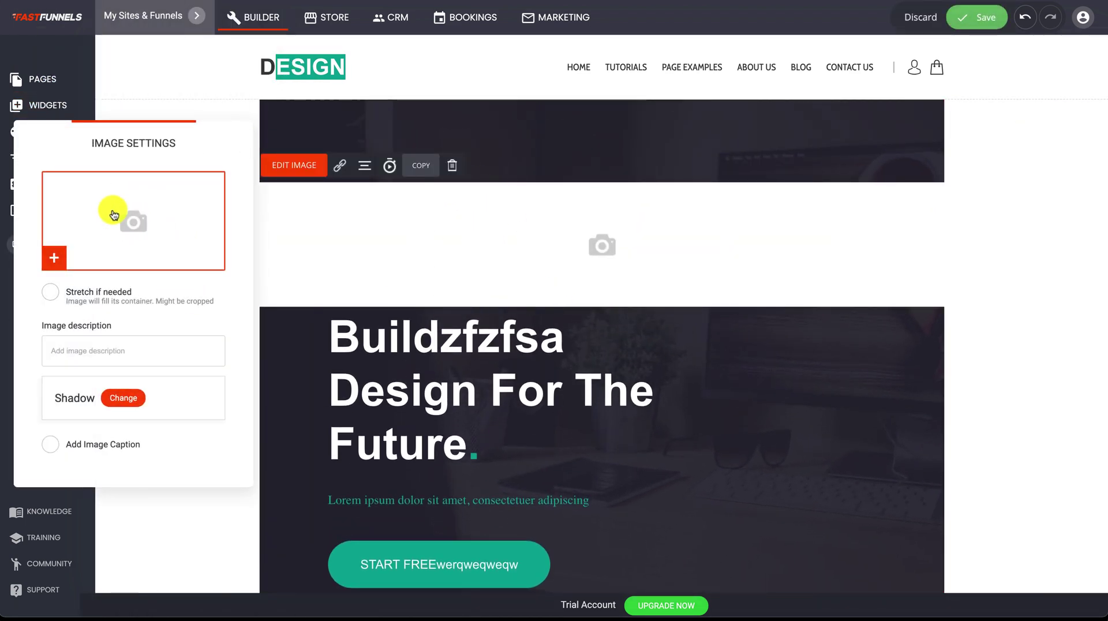
click(215, 72)
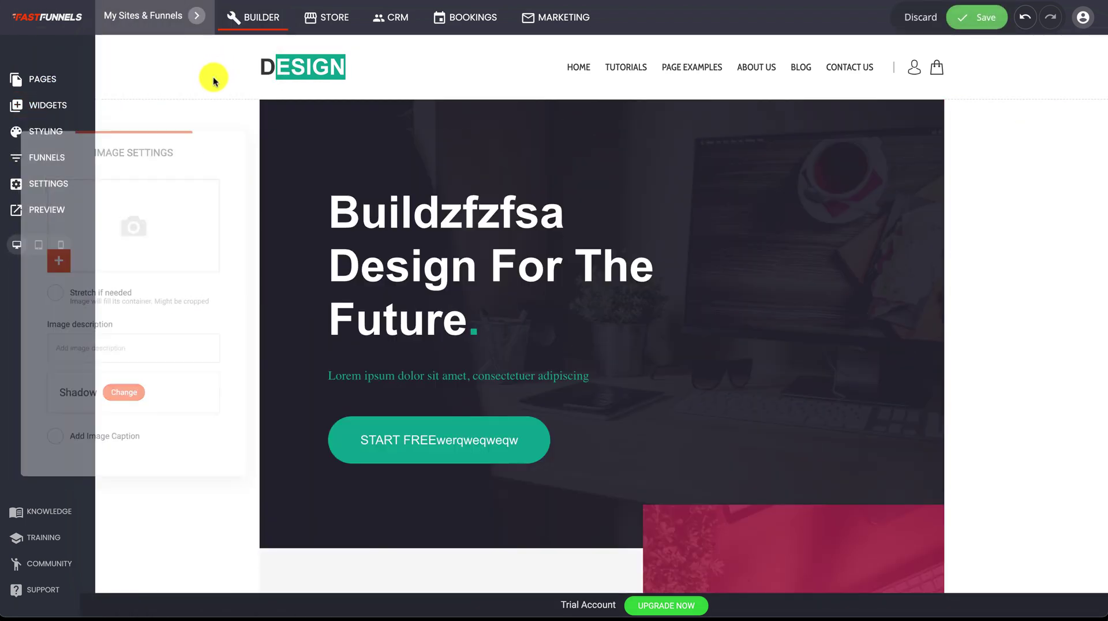
- Look through the available widgets and the site's global styling options
click(60, 106)
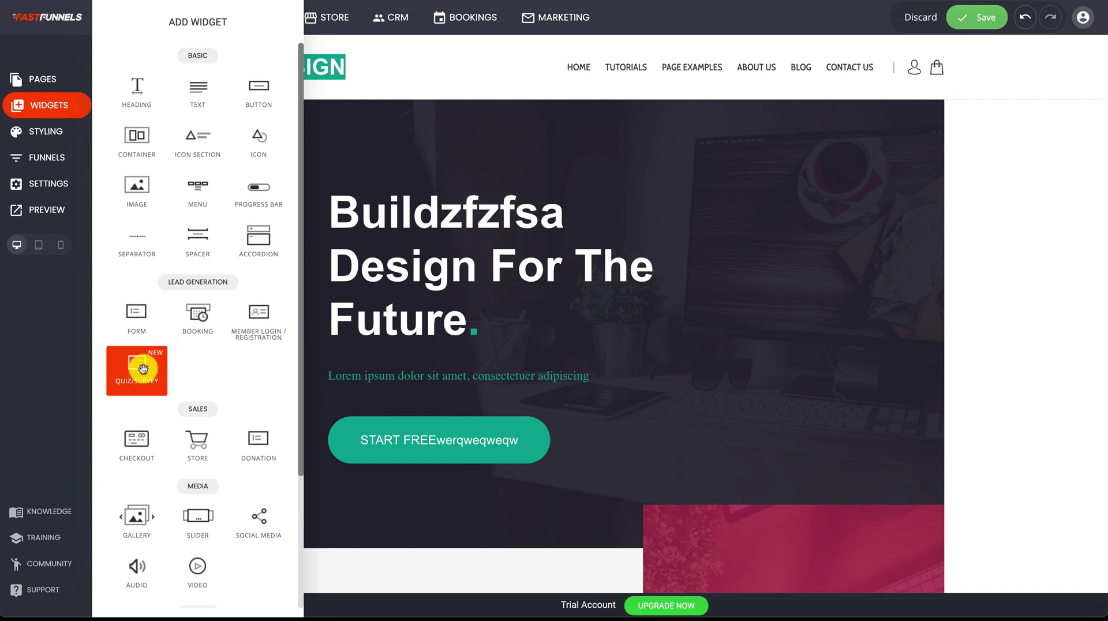
click(46, 132)
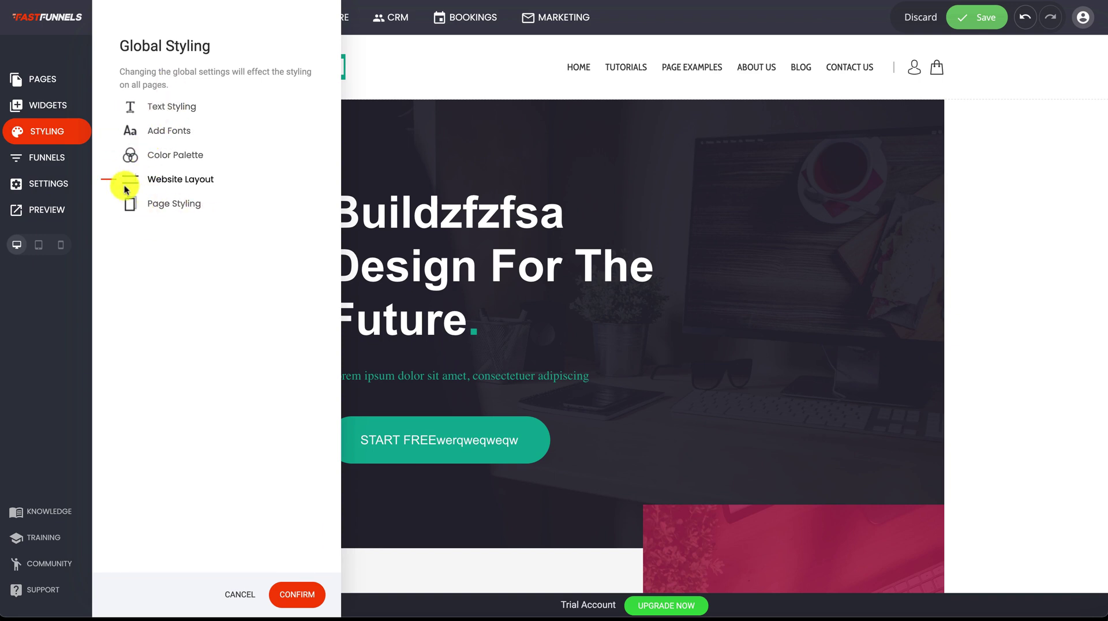
click(52, 159)
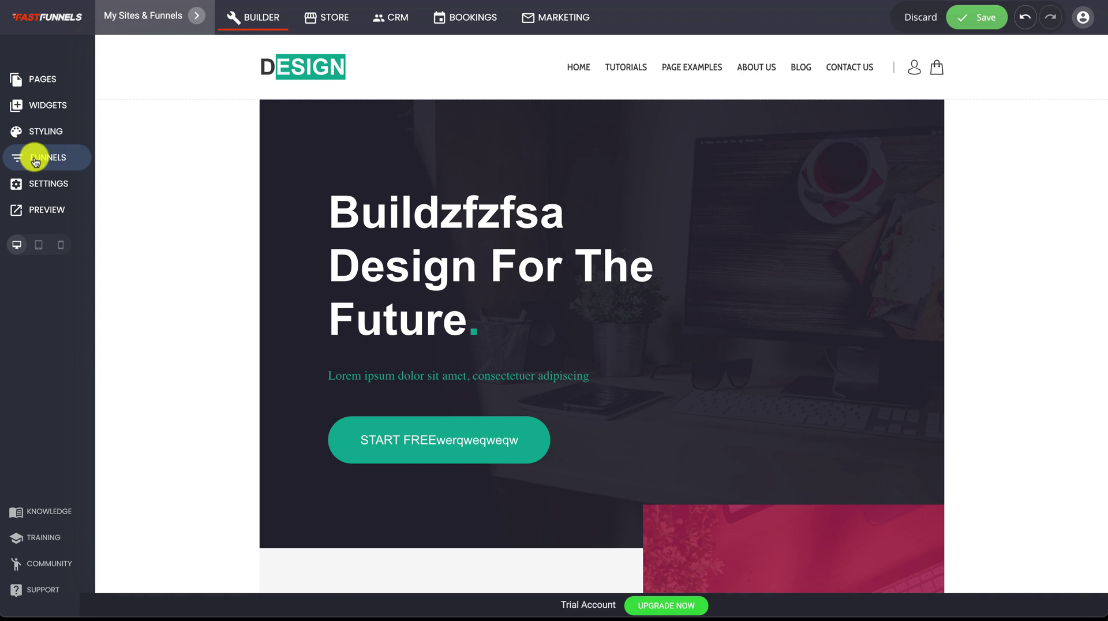
- Start creating a funnel and browse the Lead Generation, Webinar, Lead Magnet and Appointments funnel templates
click(35, 161)
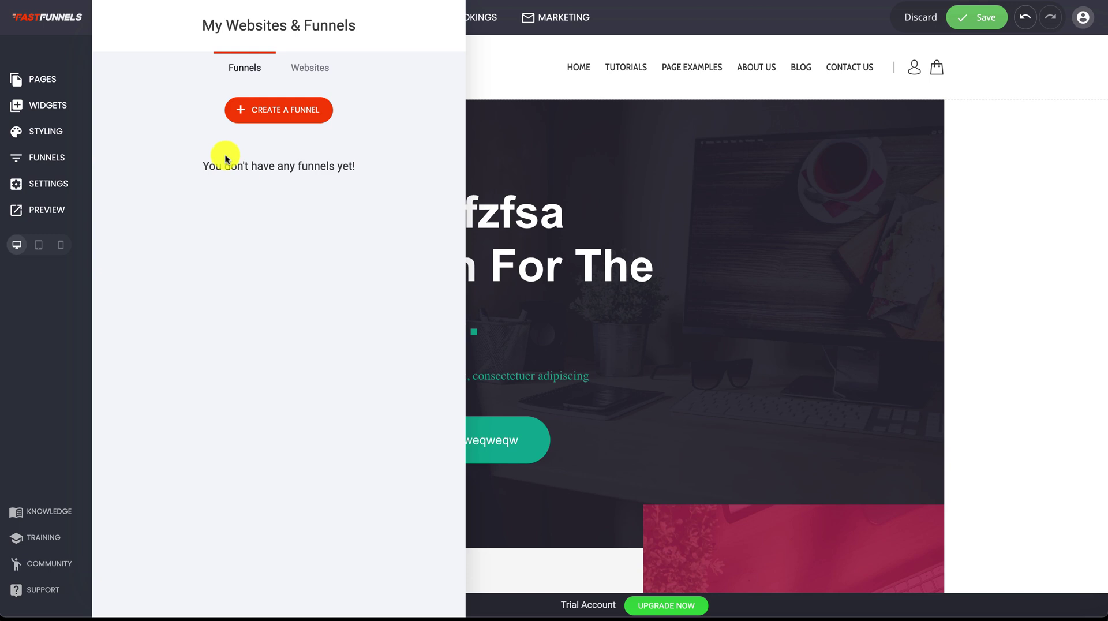
click(292, 115)
click(144, 131)
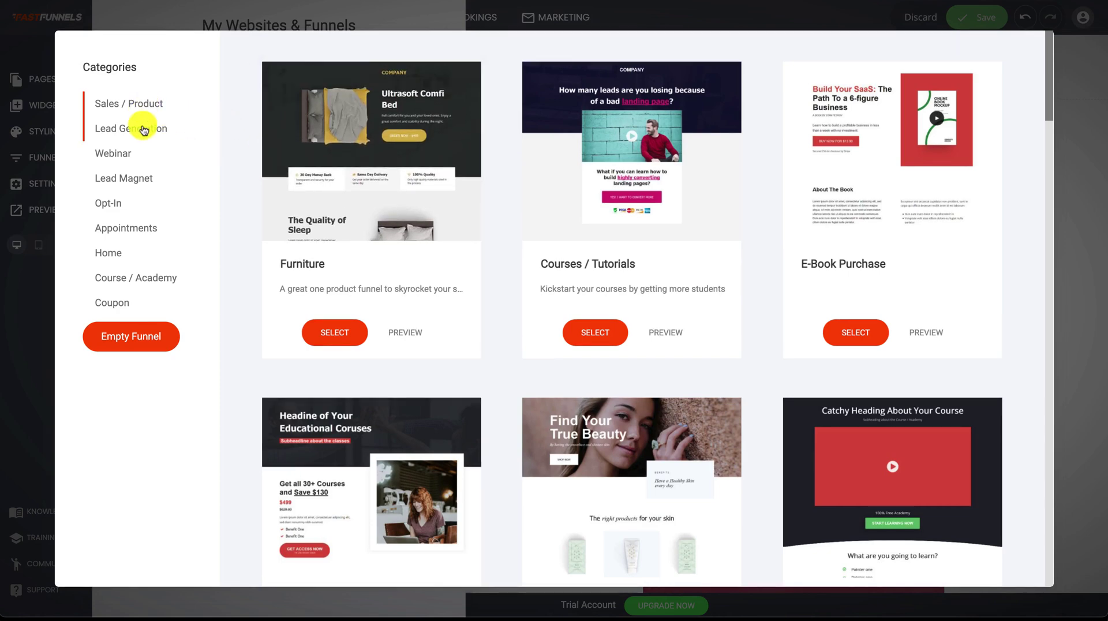
click(119, 153)
click(119, 180)
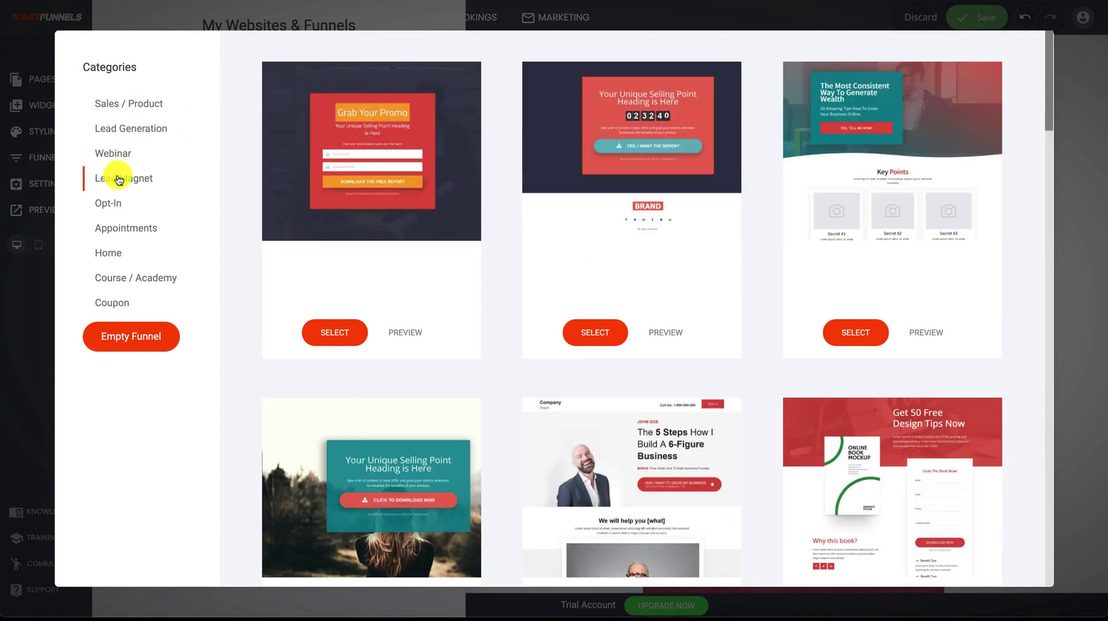
click(111, 228)
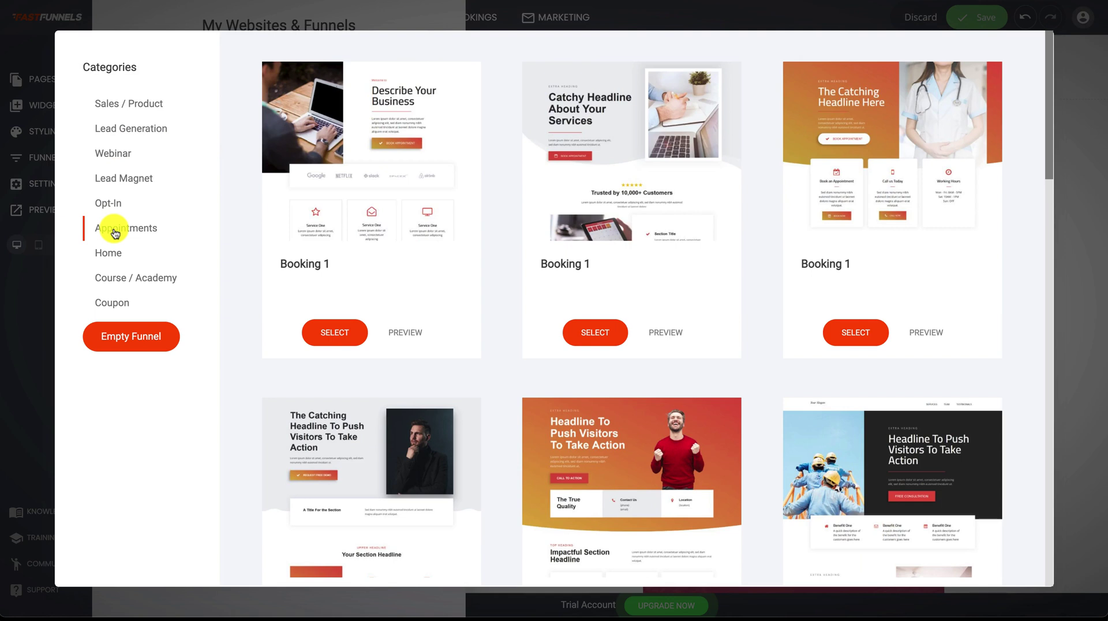
- Create a funnel from the first Booking 1 appointments template with company sdaDSAdaS and the funnel name WERWERWERWE
click(163, 208)
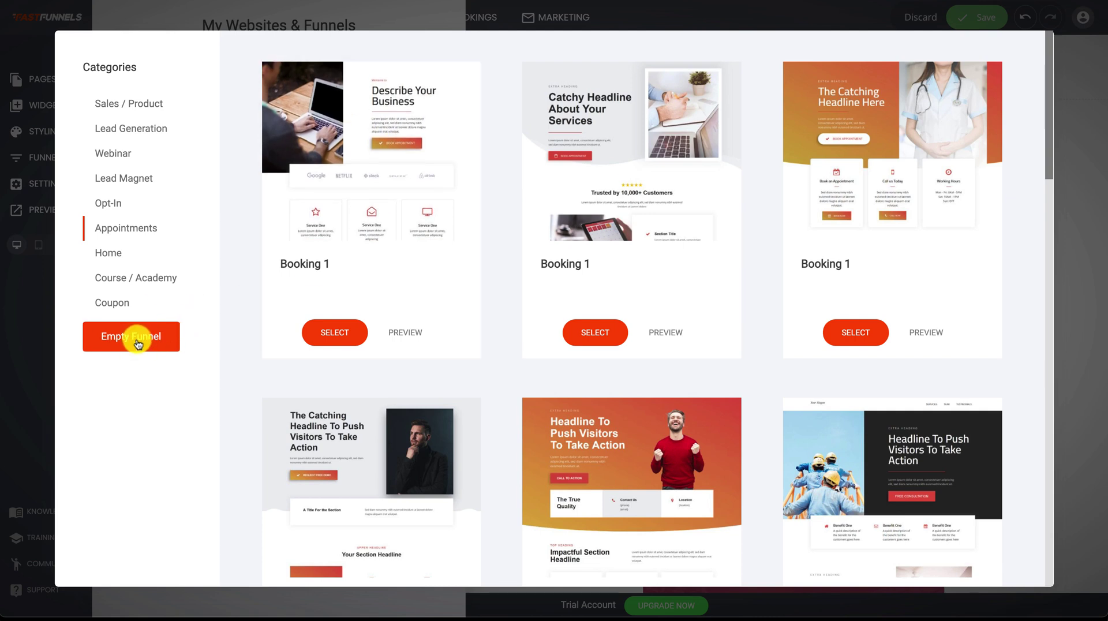
click(334, 332)
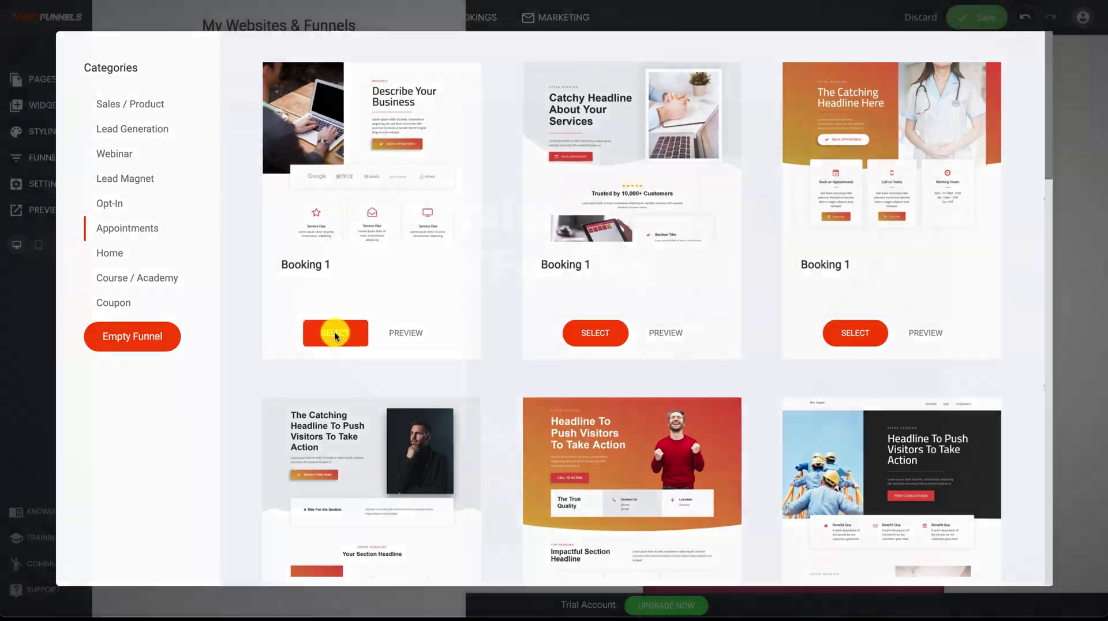
click(604, 148)
text(sdaDSAdaS)
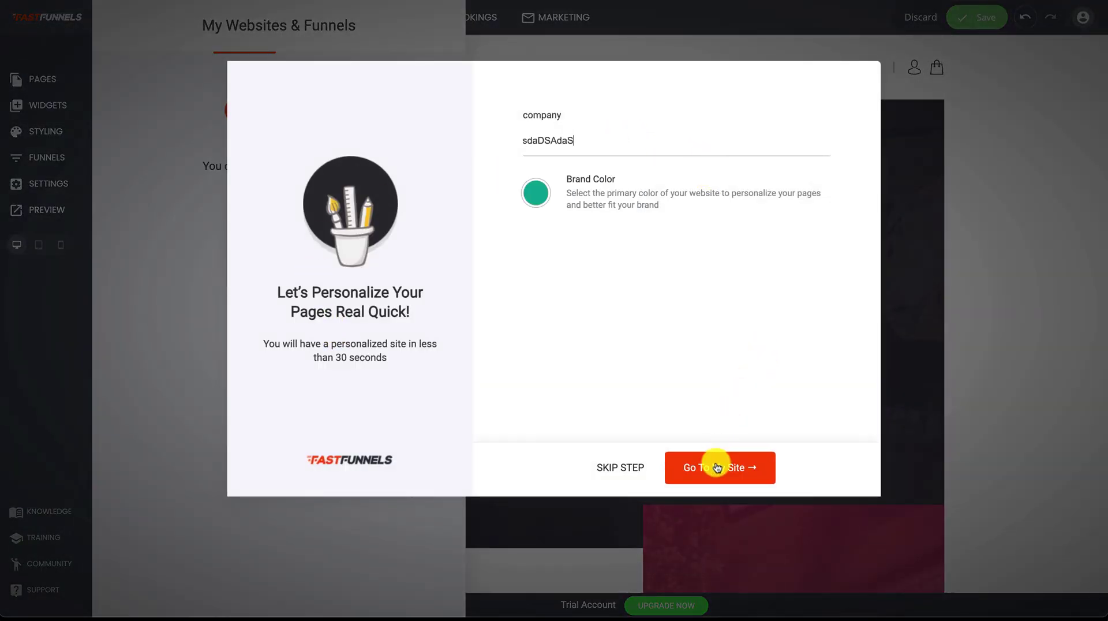
click(715, 465)
text(WERWERWERWE)
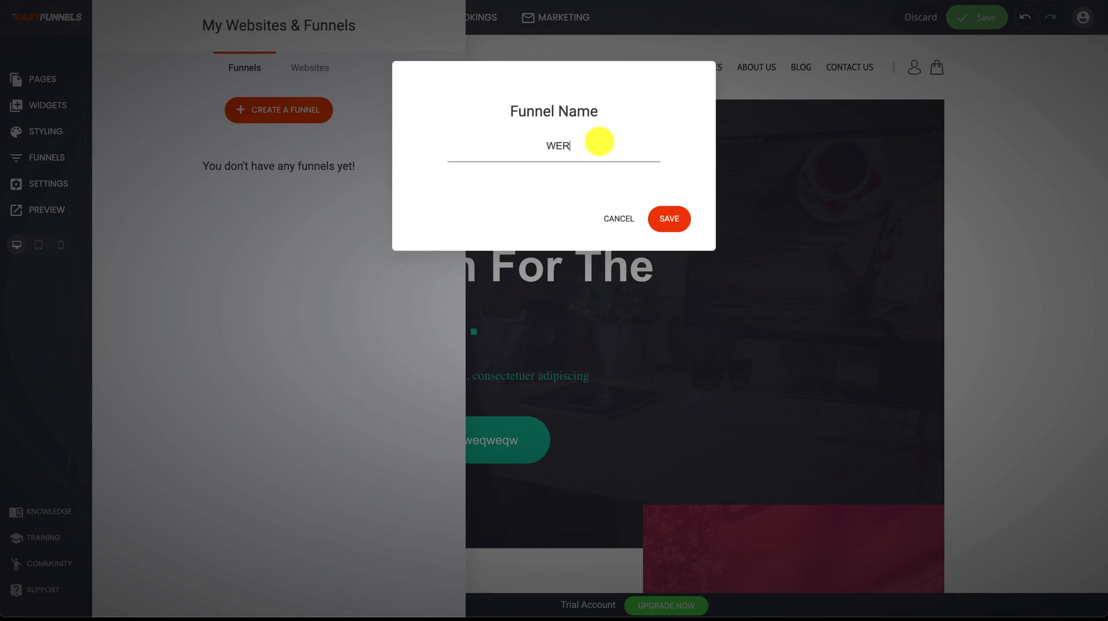
click(672, 223)
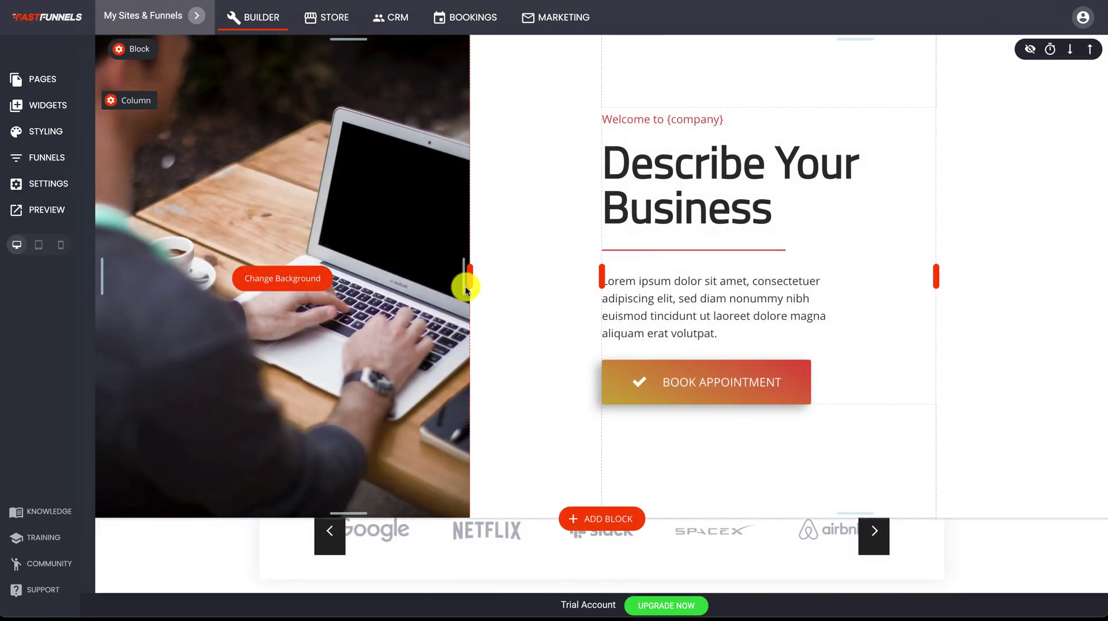
- Look over the funnel's landing page and open the content of the Service Page (Design 1) step
scroll(465, 288, down, 5)
scroll(464, 288, down, 2)
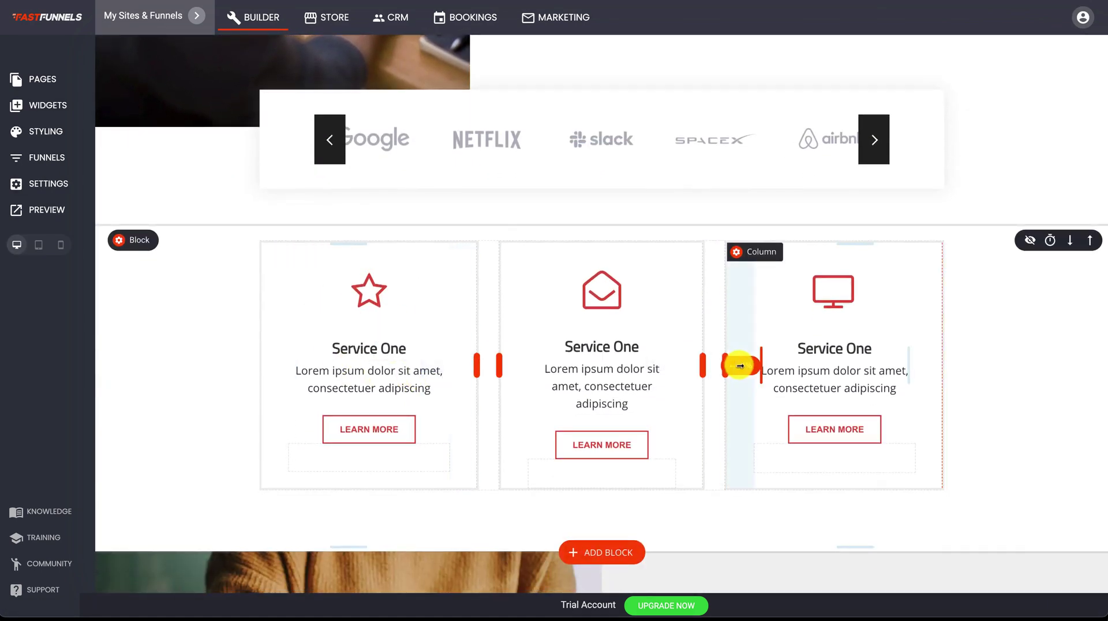
scroll(733, 365, down, 4)
scroll(739, 366, down, 3)
scroll(738, 366, up, 10)
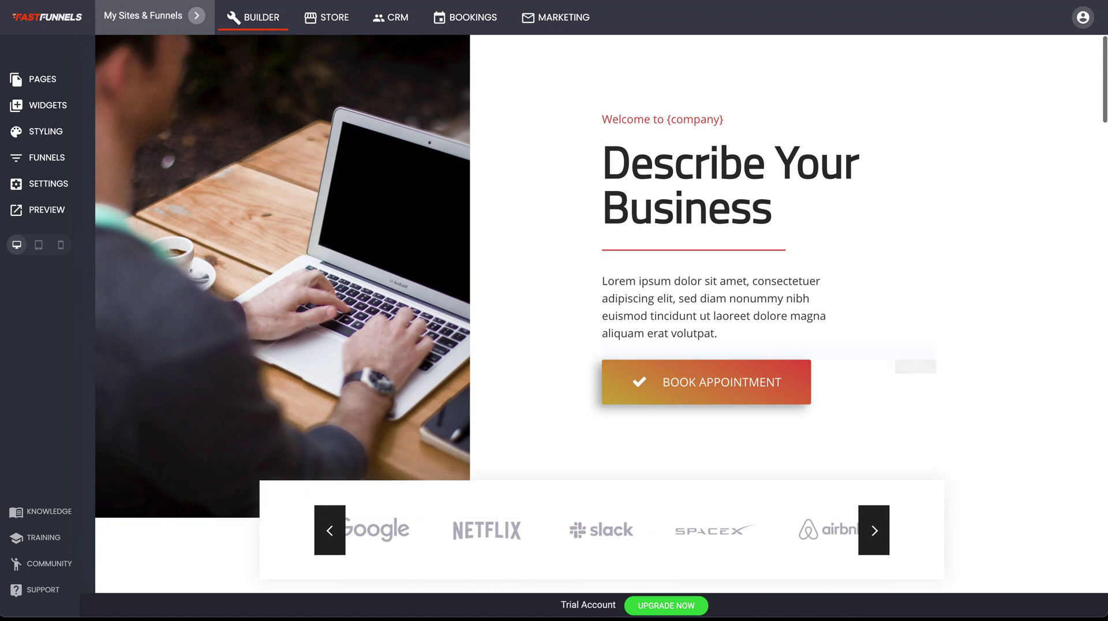
click(44, 157)
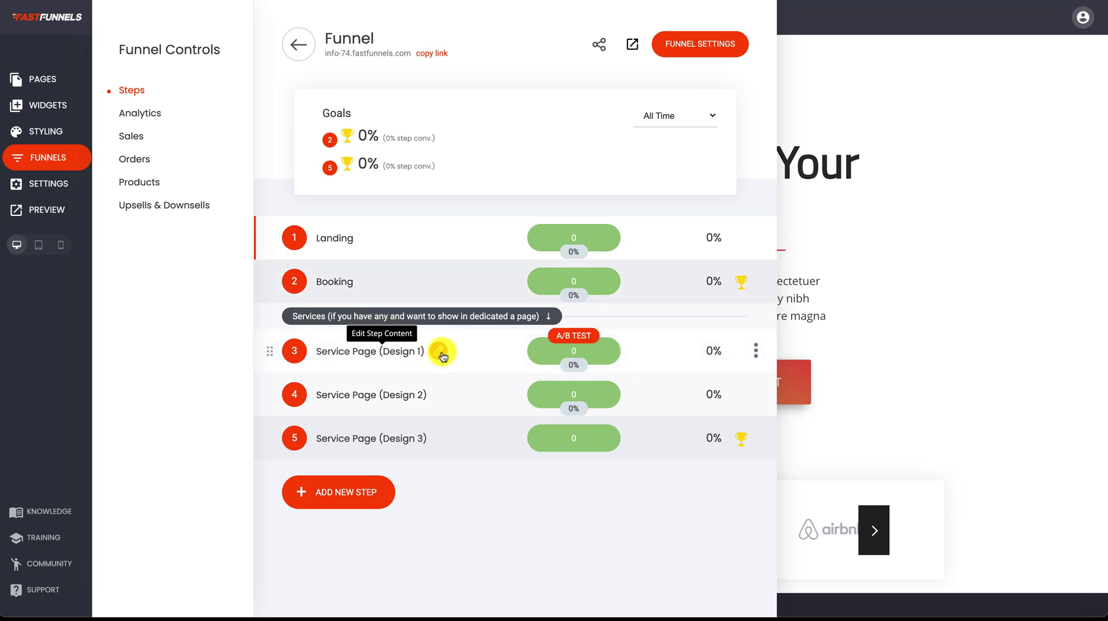
click(439, 351)
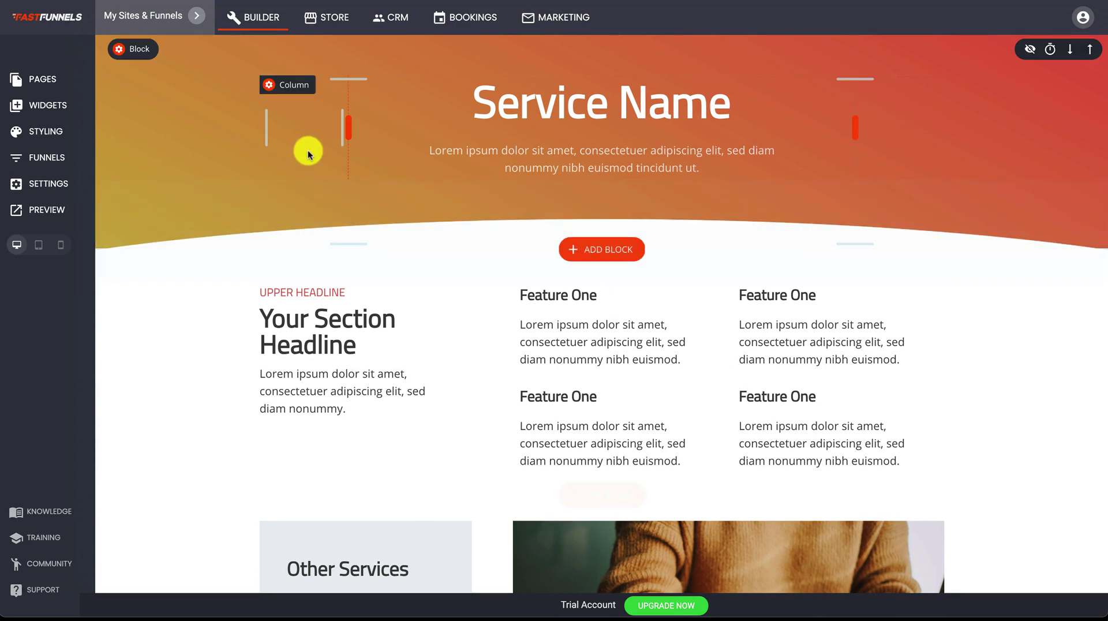
- Look through the funnel settings for general options, domains, language and time, cookies and privacy, applications, personalization and URL redirects
click(53, 184)
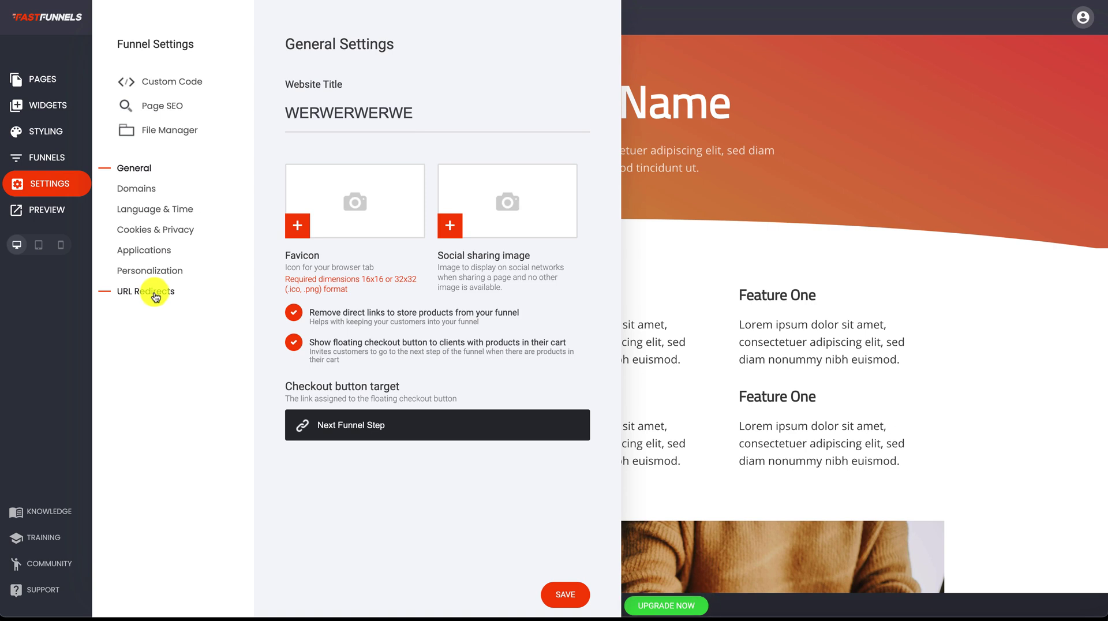
click(144, 189)
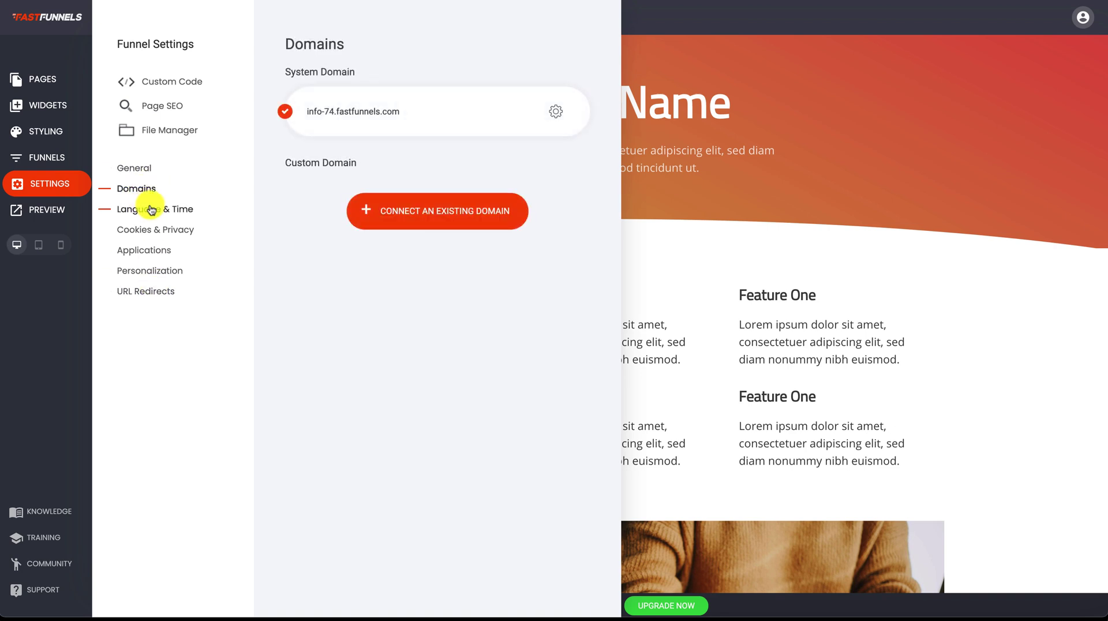
click(154, 211)
click(148, 228)
click(147, 250)
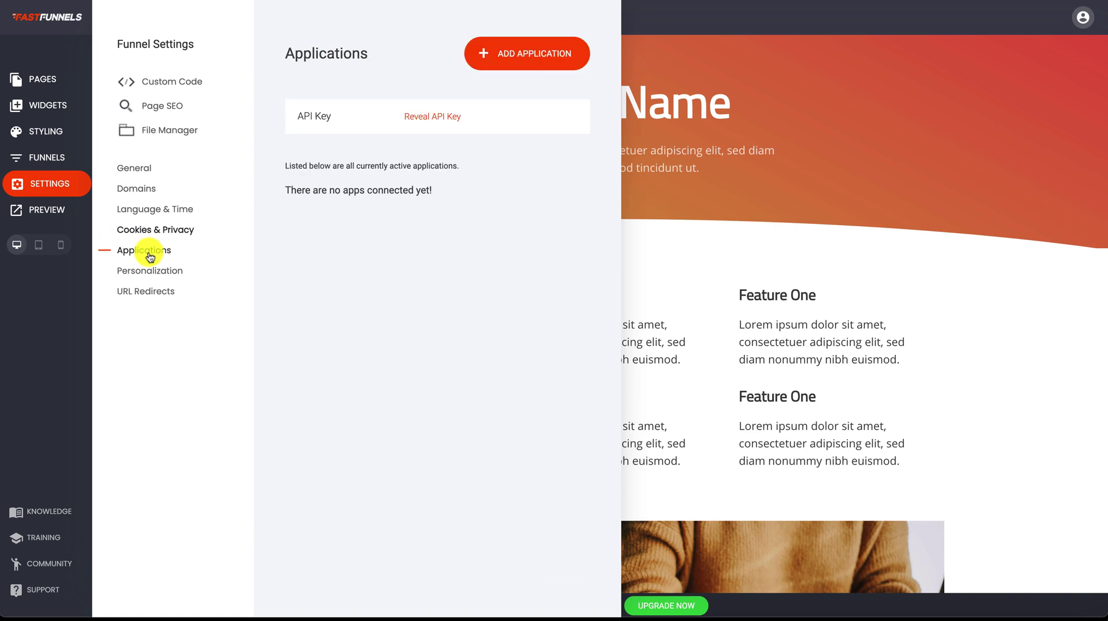
click(151, 271)
click(151, 290)
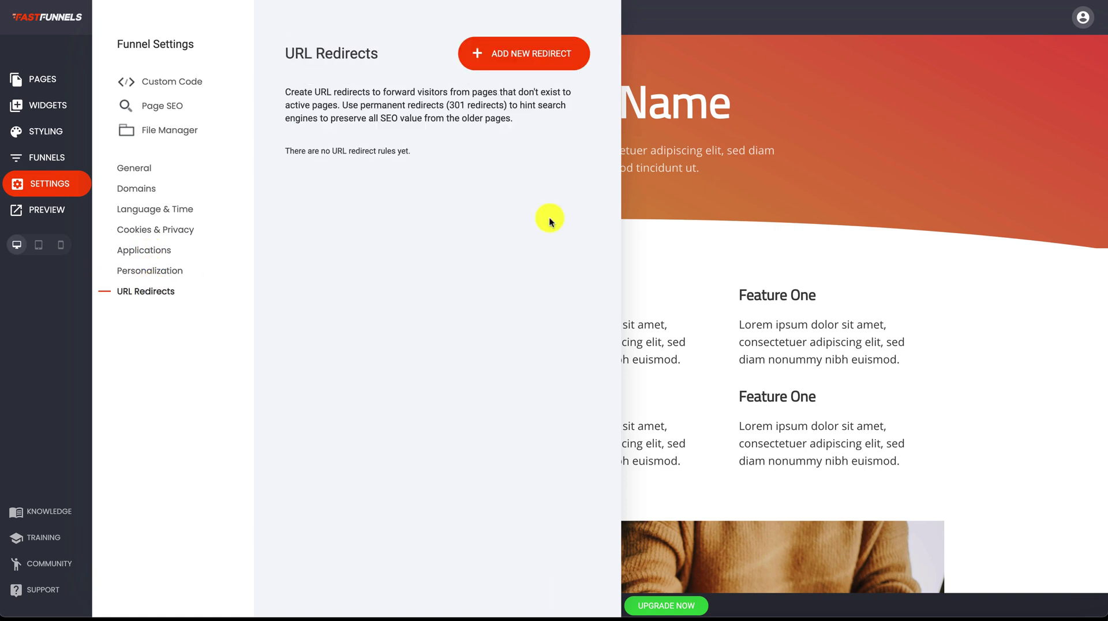
click(687, 192)
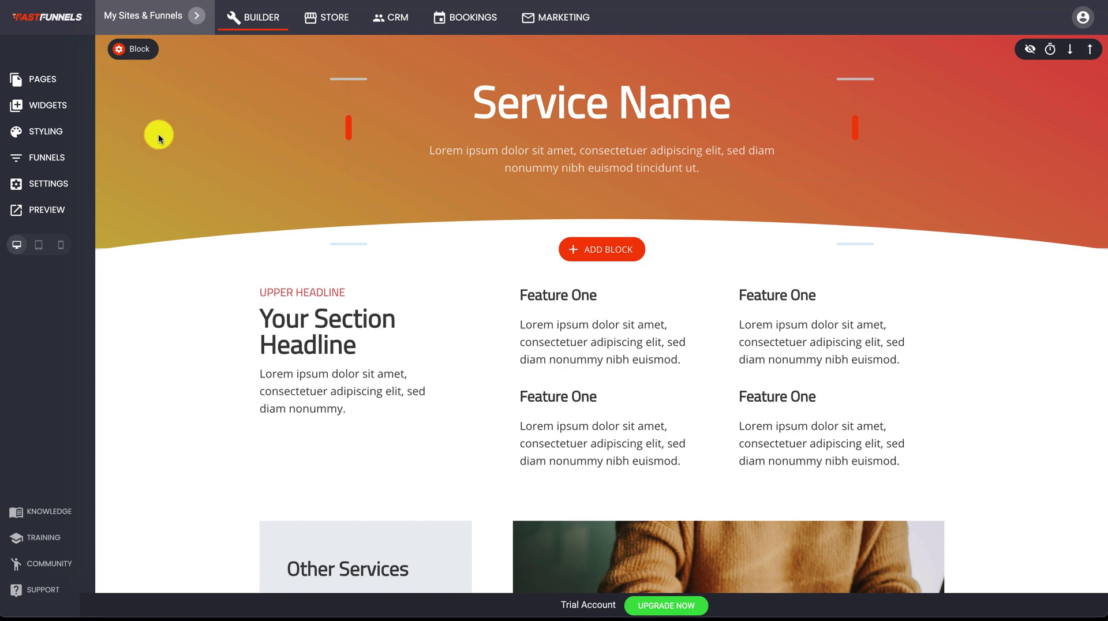
- Compare the service page in the tablet, mobile and desktop layouts, ending in the desktop layout
click(39, 249)
click(60, 248)
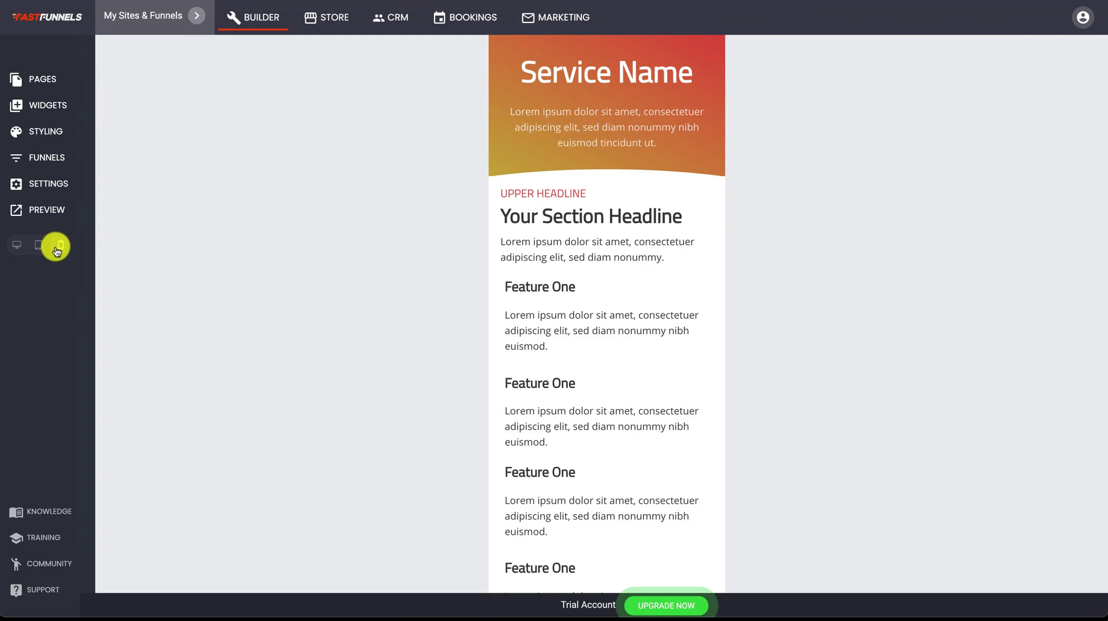
click(38, 251)
click(18, 246)
click(60, 245)
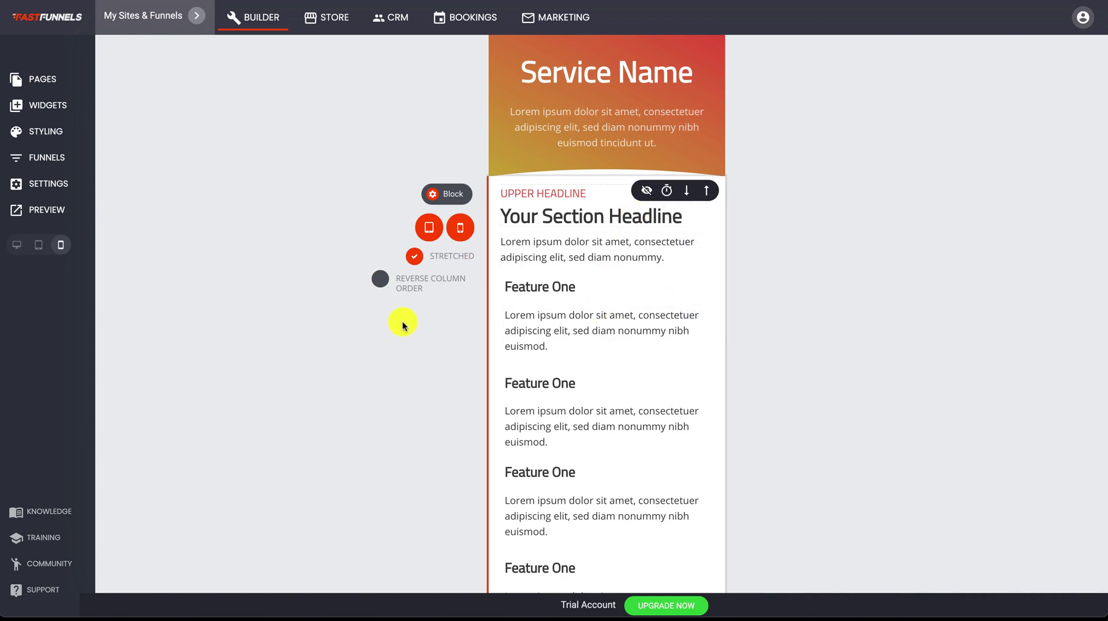
click(41, 248)
click(18, 248)
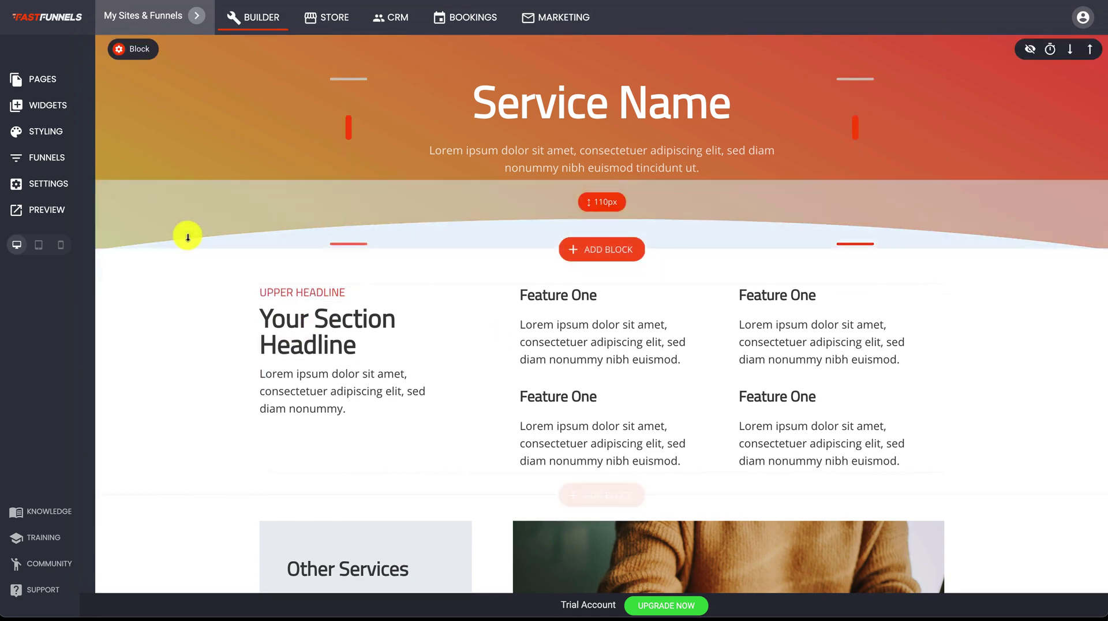
- Activate the online store and open its product list
click(333, 19)
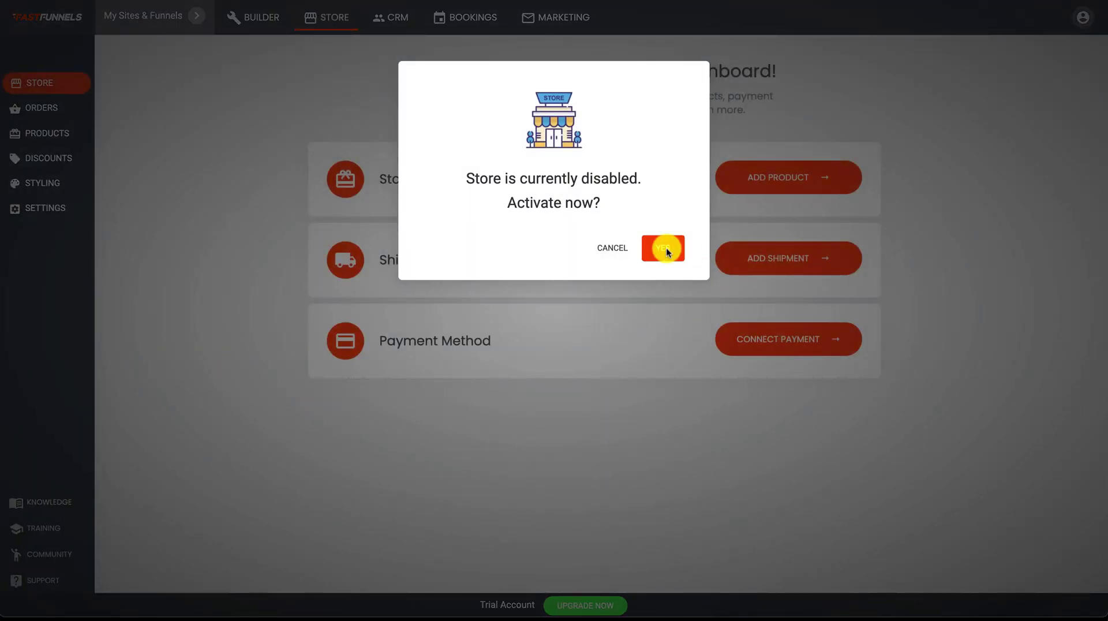
click(665, 248)
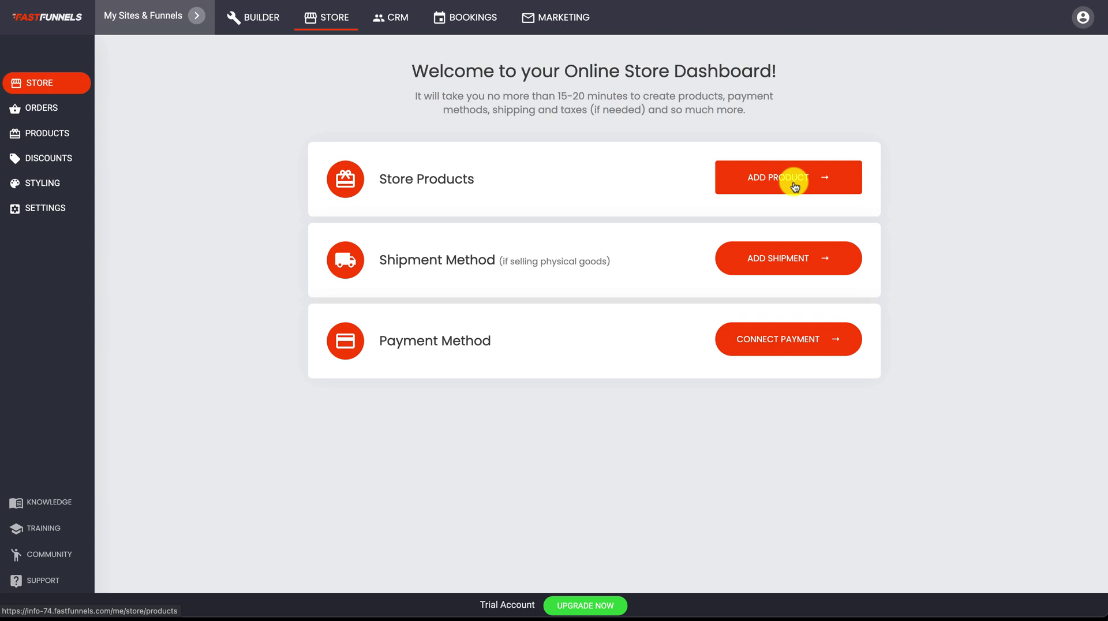
click(783, 196)
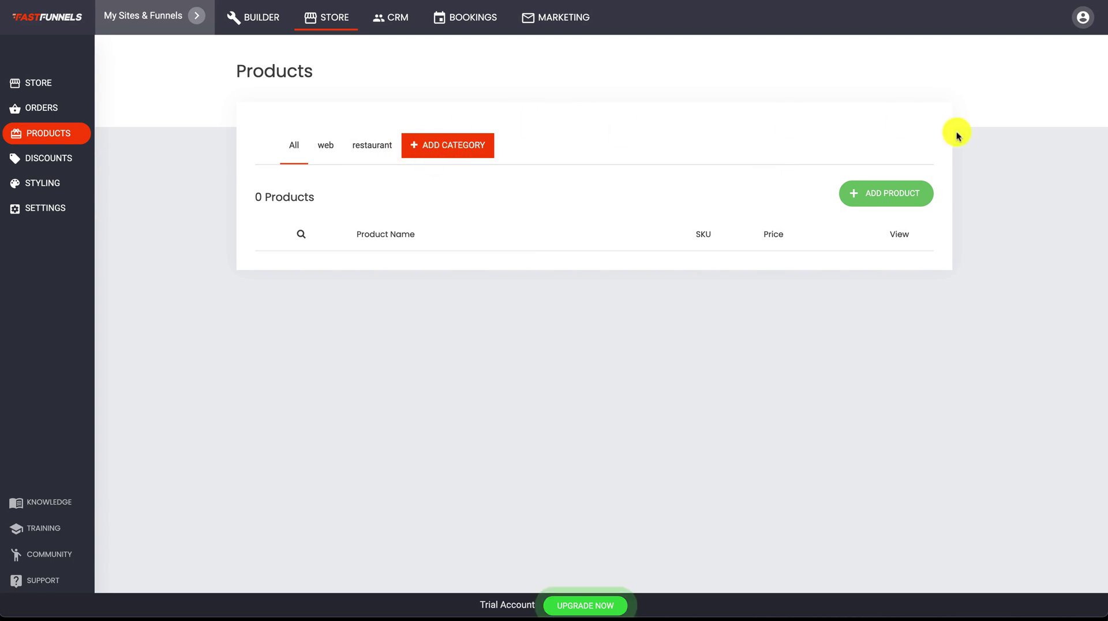
- Try to add and save a membership product titled erterterterter, looking over its price, subscription and category options
click(884, 191)
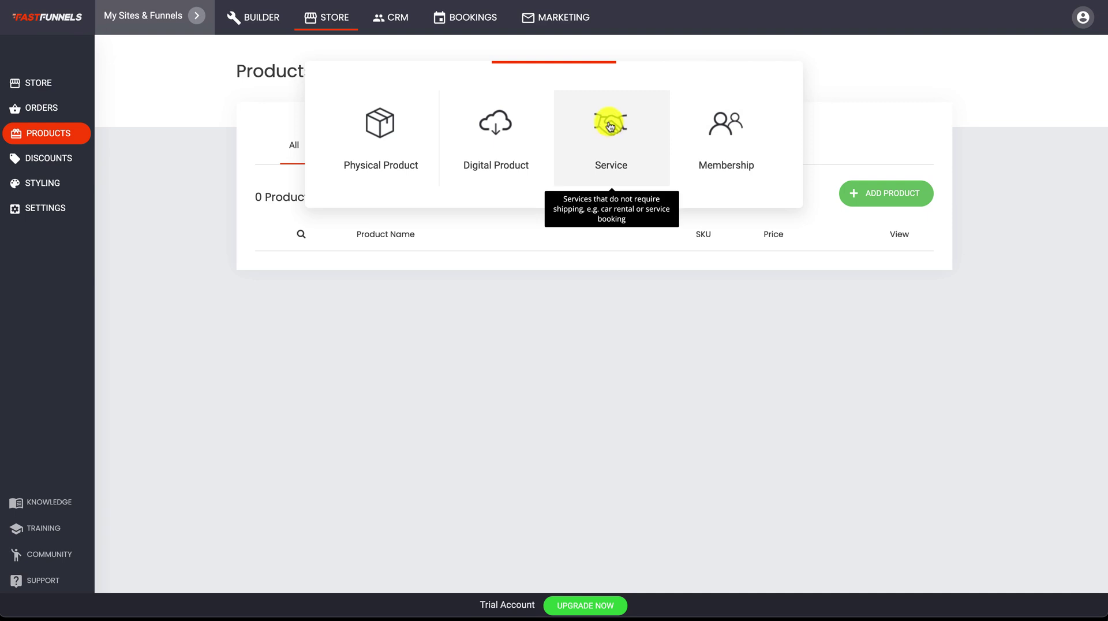
click(726, 130)
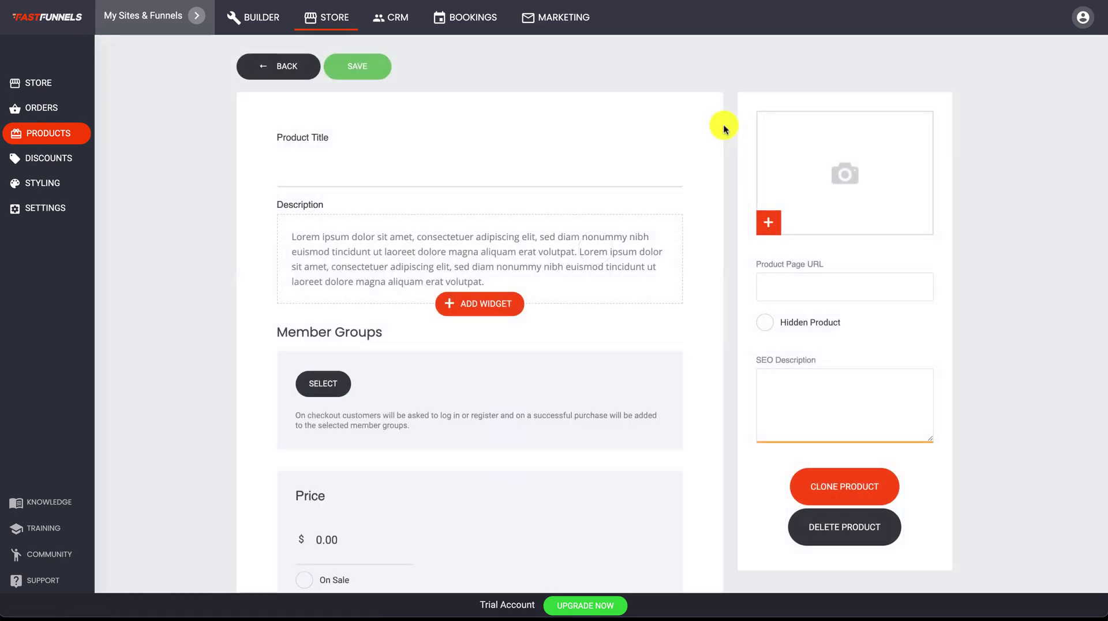
click(450, 167)
text(erterterterter)
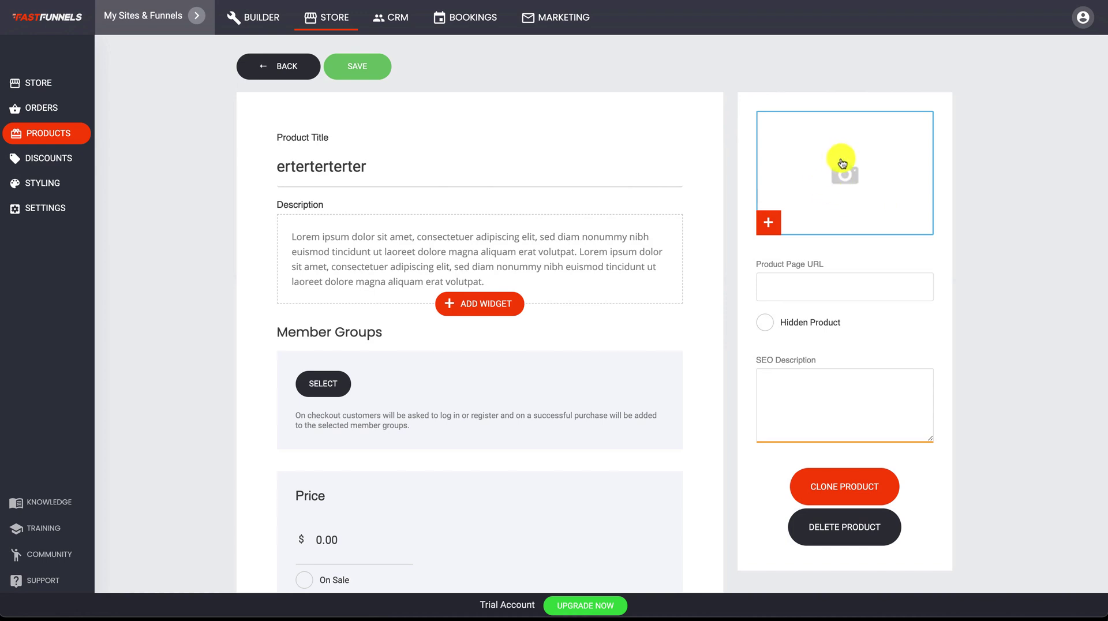
scroll(842, 164, down, 2)
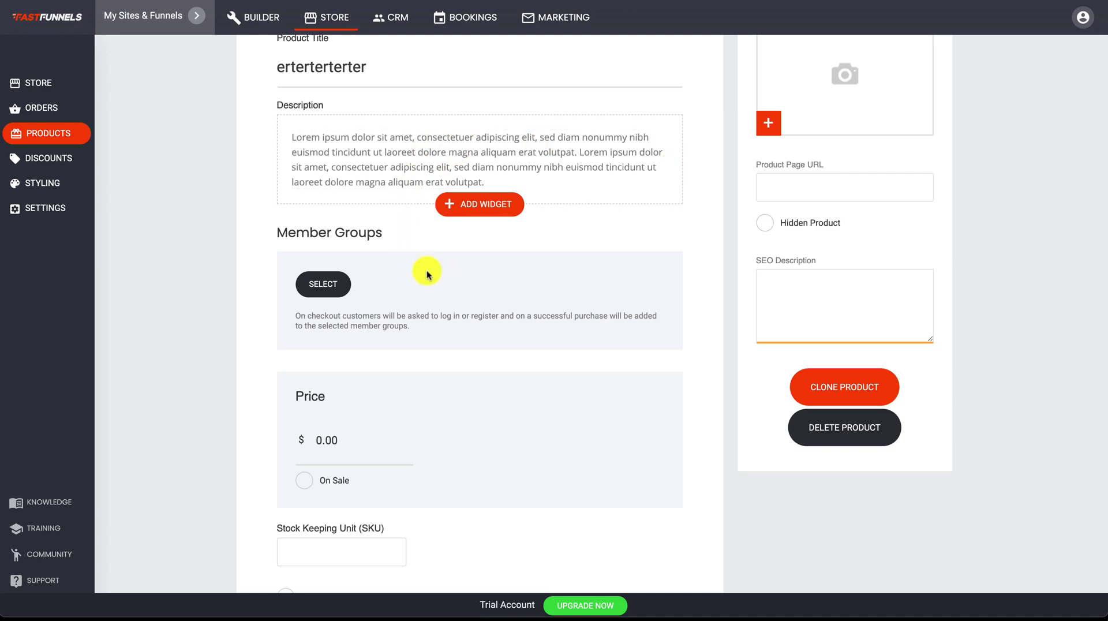
click(328, 444)
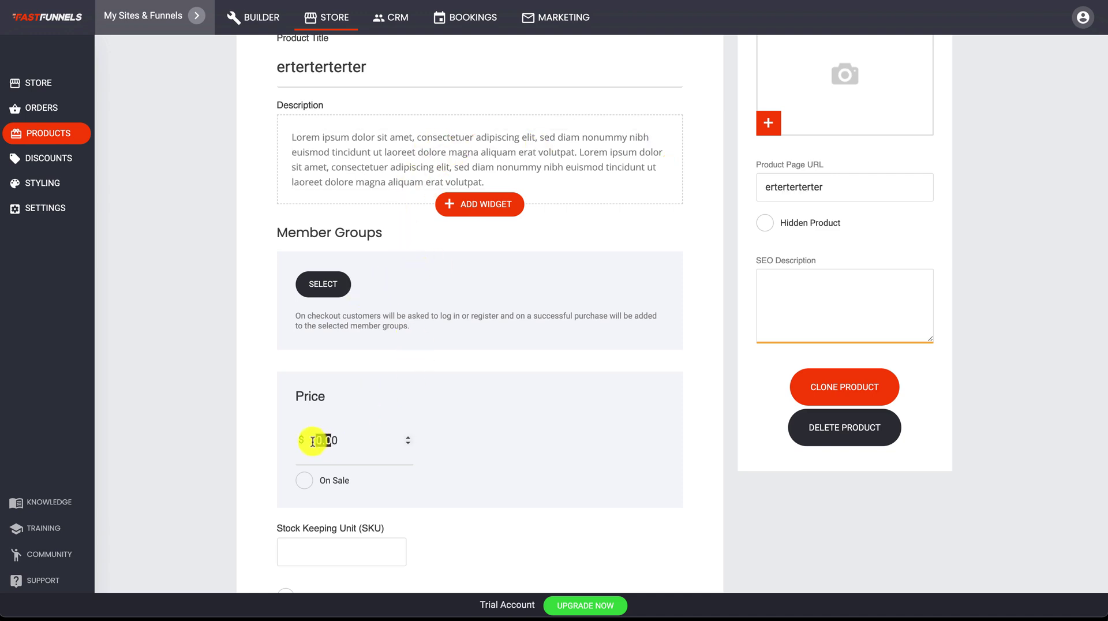
scroll(531, 396, down, 5)
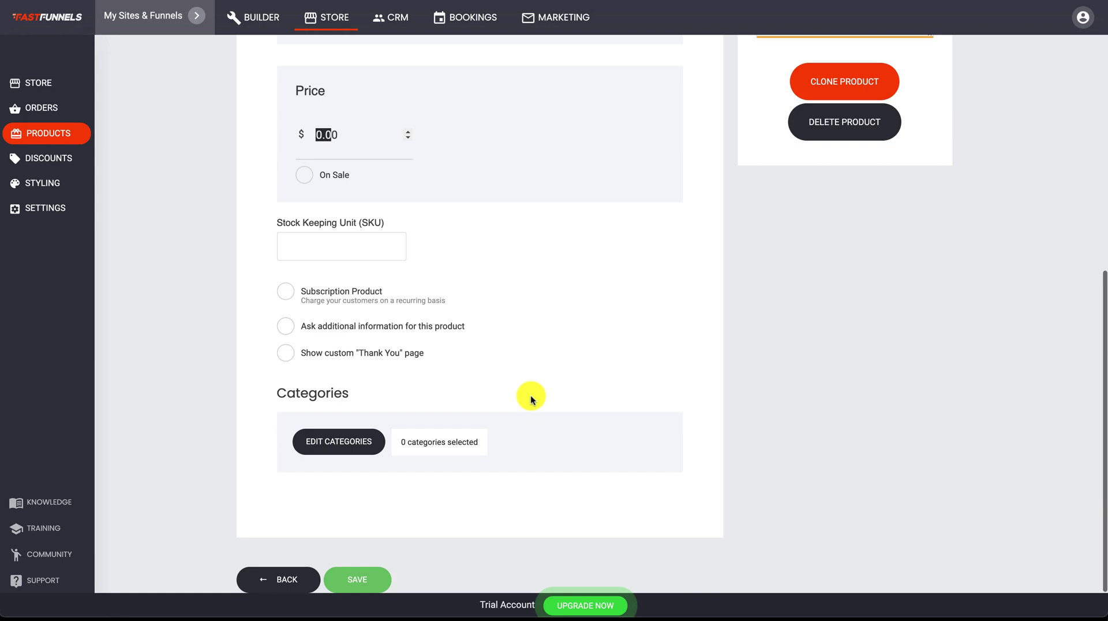
click(362, 586)
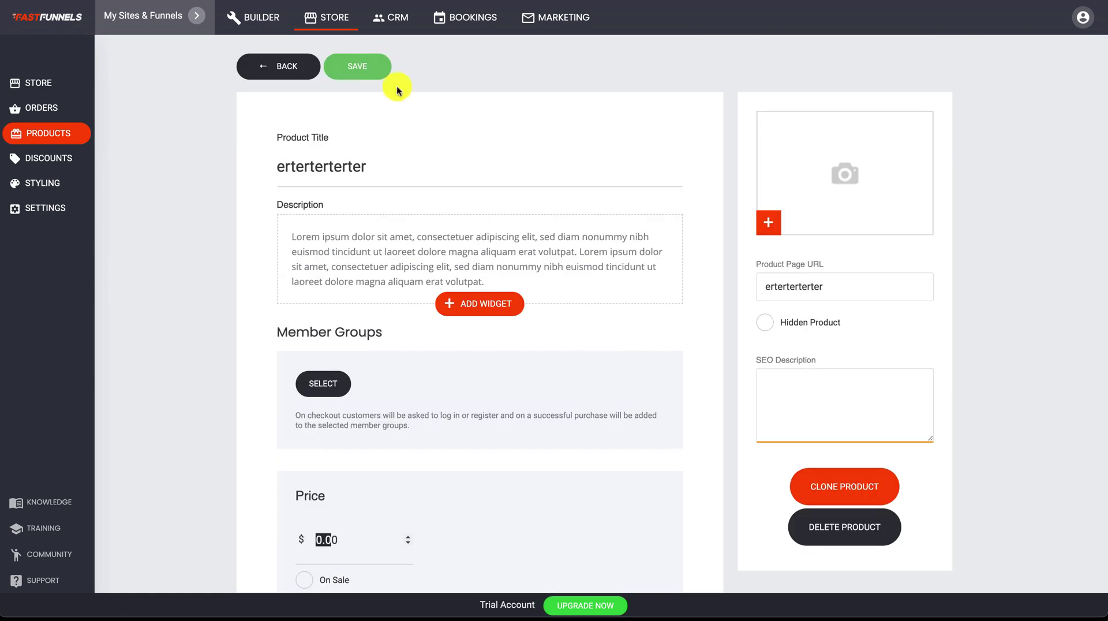
- Leave the membership product by discarding its unsaved changes and return to the product list
click(282, 69)
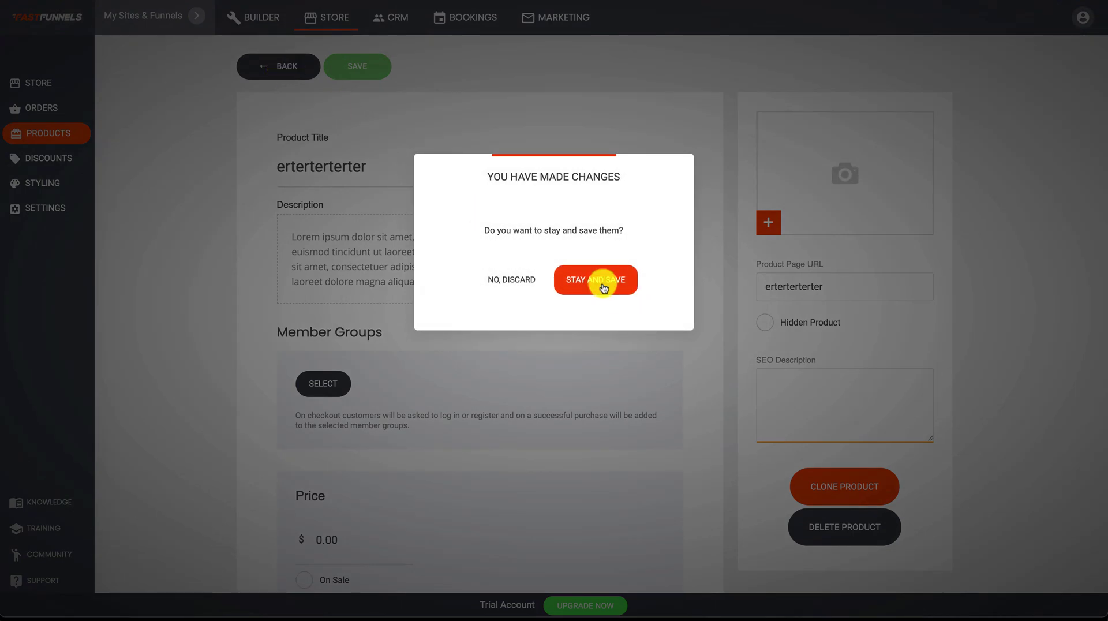
click(599, 281)
click(314, 69)
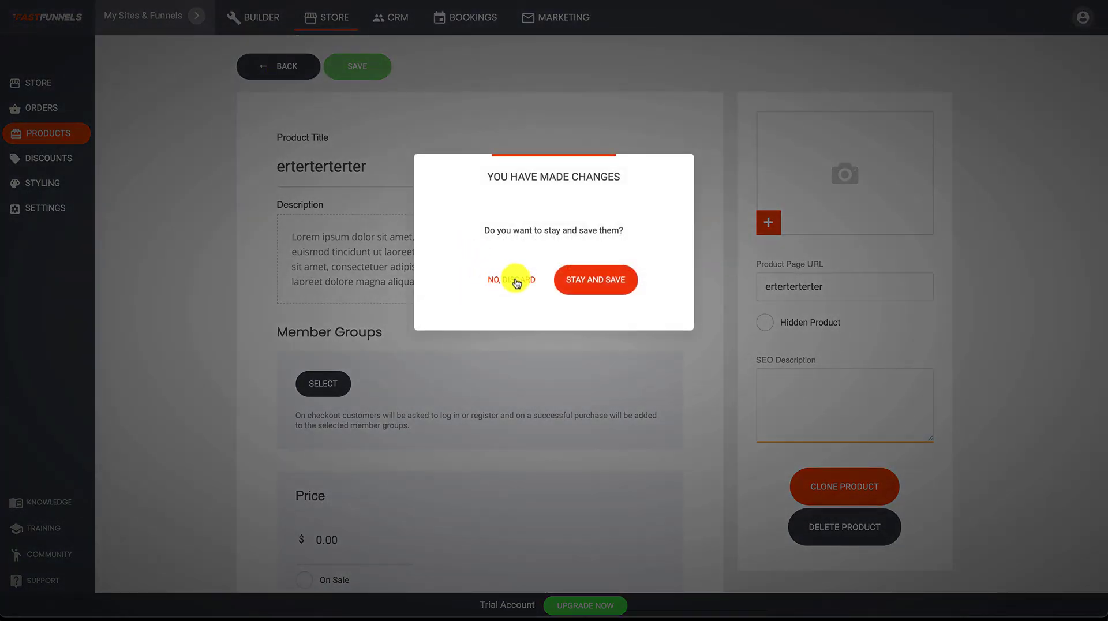
click(516, 280)
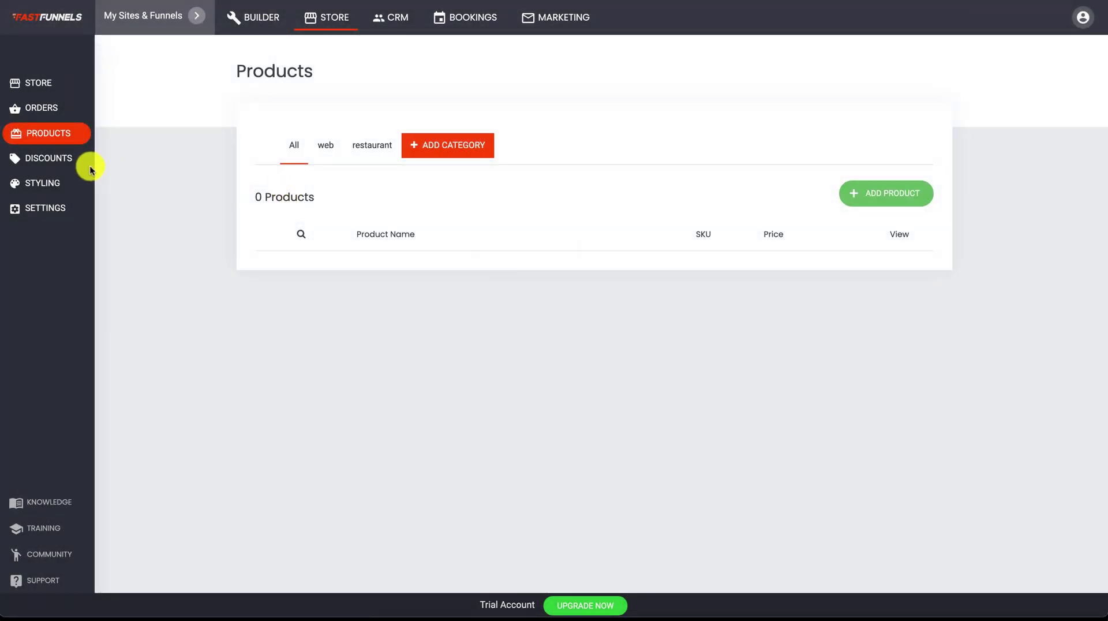
- Look through the store's discounts, its styling layouts for product, cart and checkout pages, and its general settings
click(64, 162)
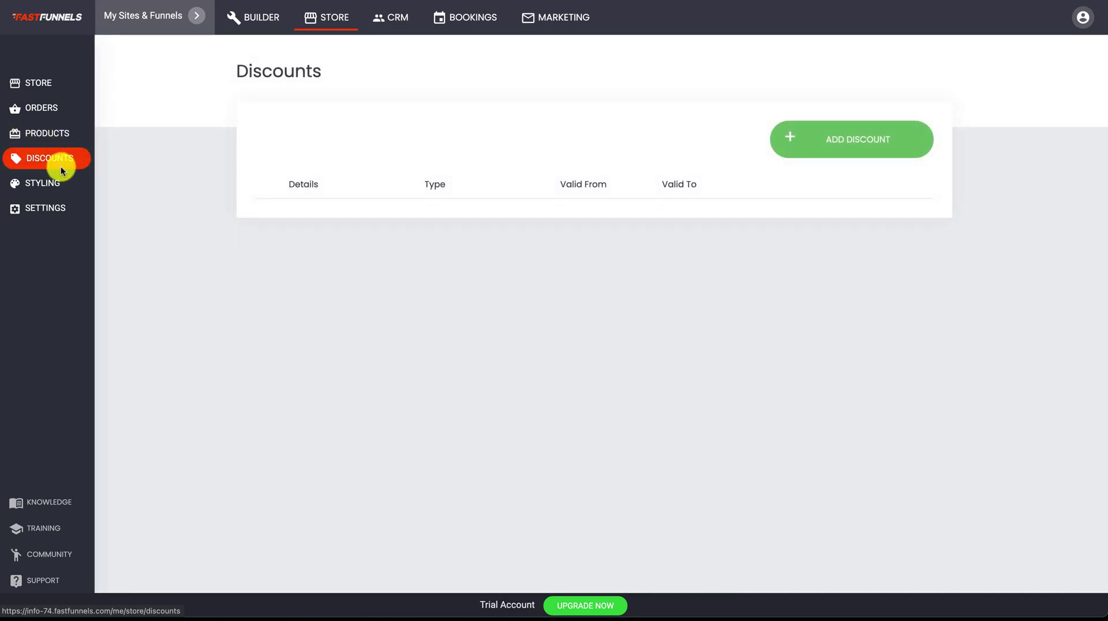
click(50, 181)
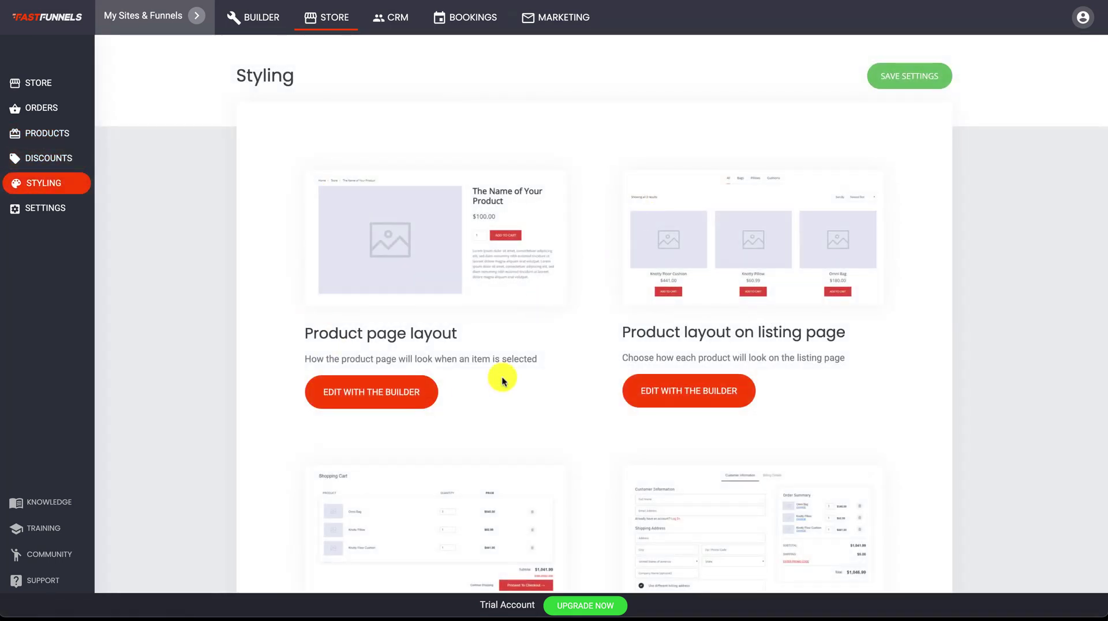
scroll(561, 384, down, 4)
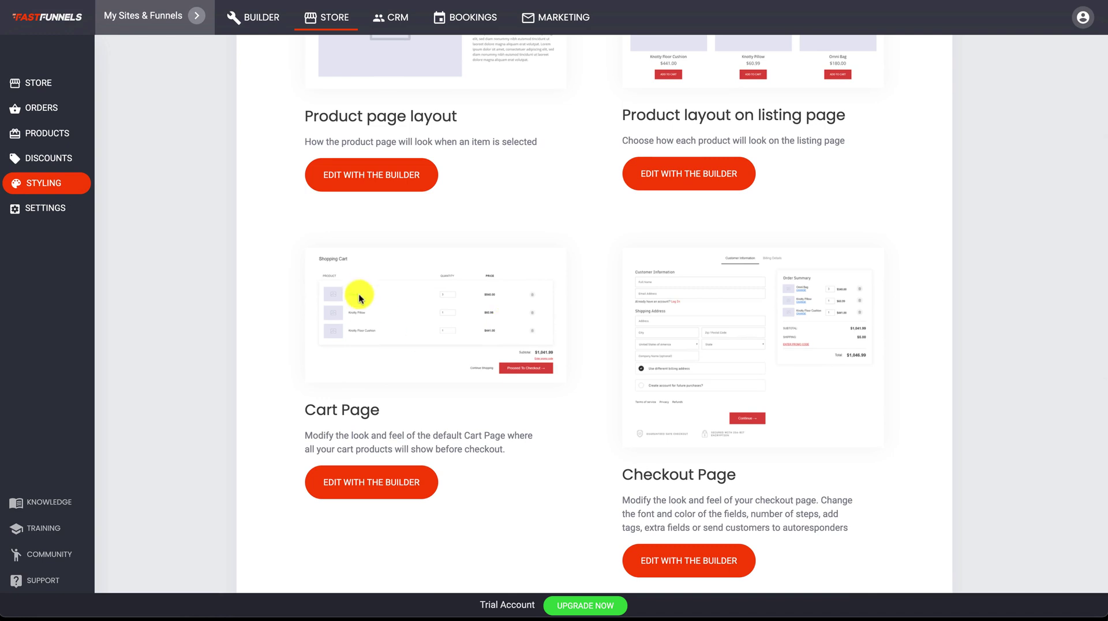
scroll(442, 292, up, 4)
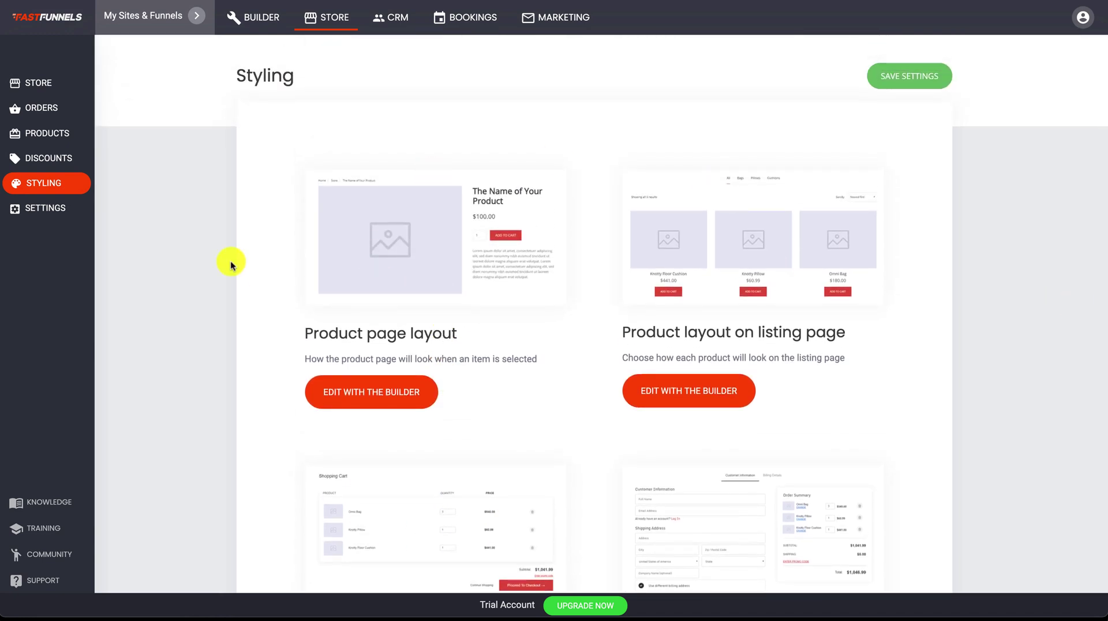
click(54, 208)
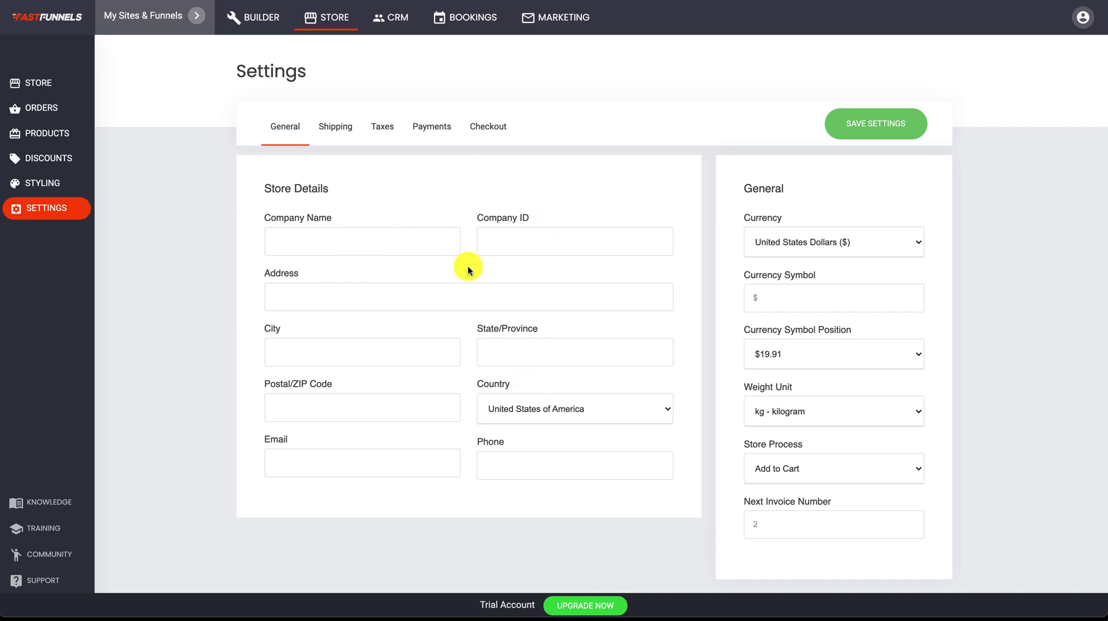
- Look over the store's shipping options and tax options in its settings
click(344, 134)
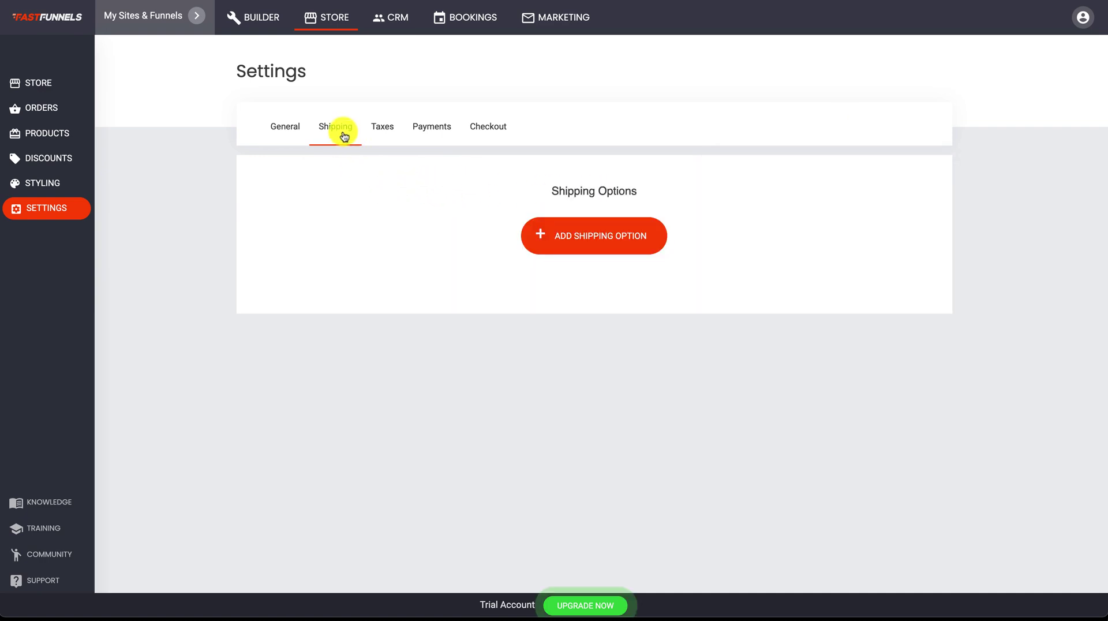
click(376, 132)
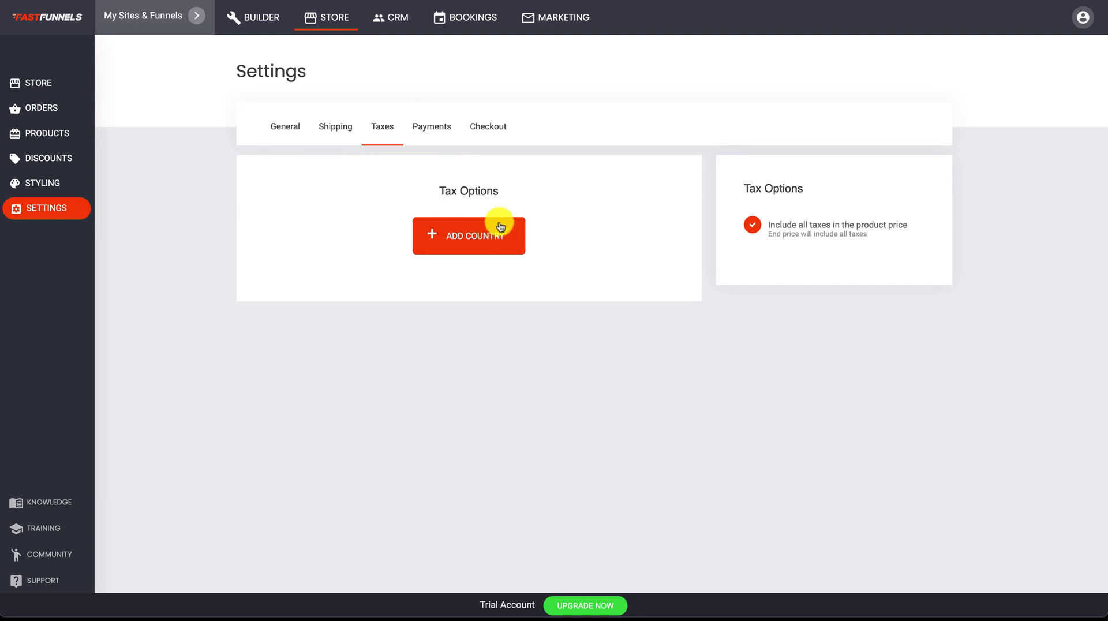
click(350, 133)
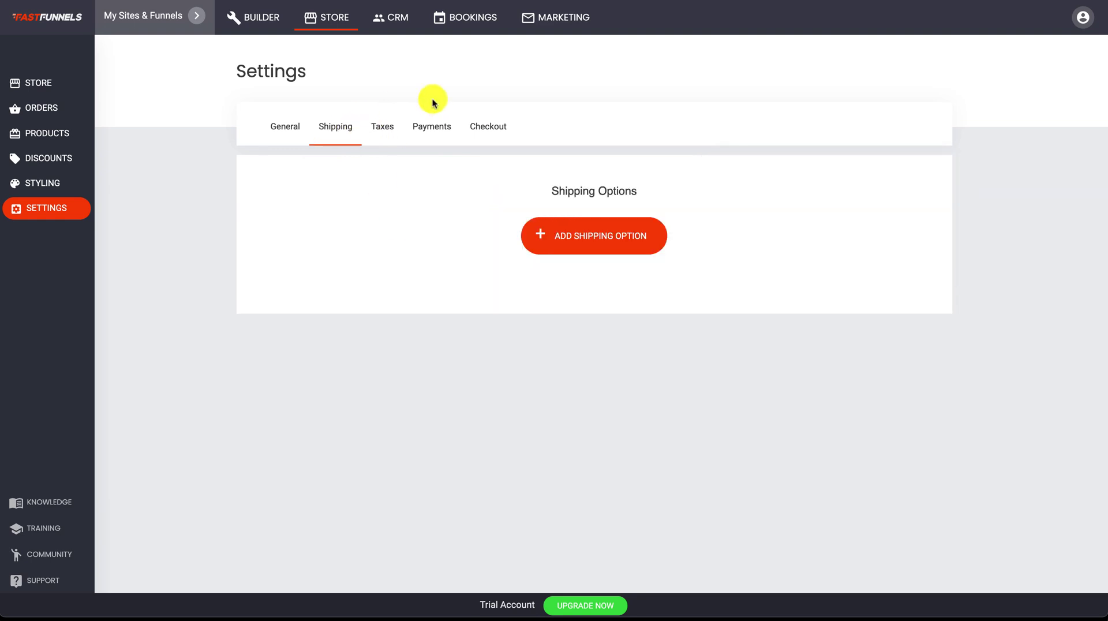
- Review the payment providers that can be connected to the store, then close the provider list without connecting one
click(442, 127)
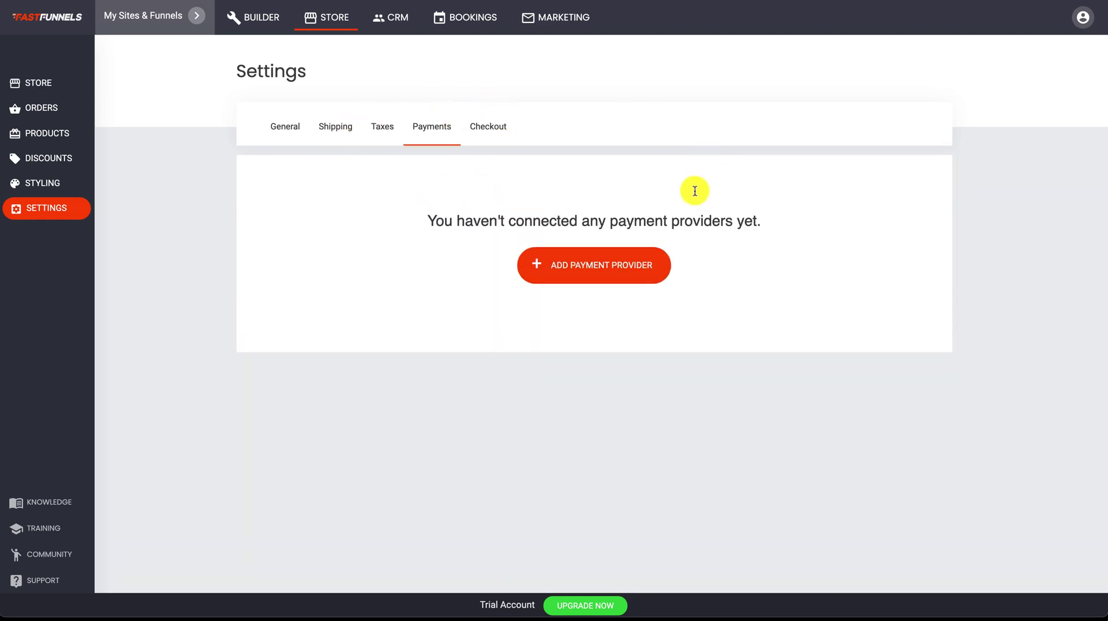
click(611, 265)
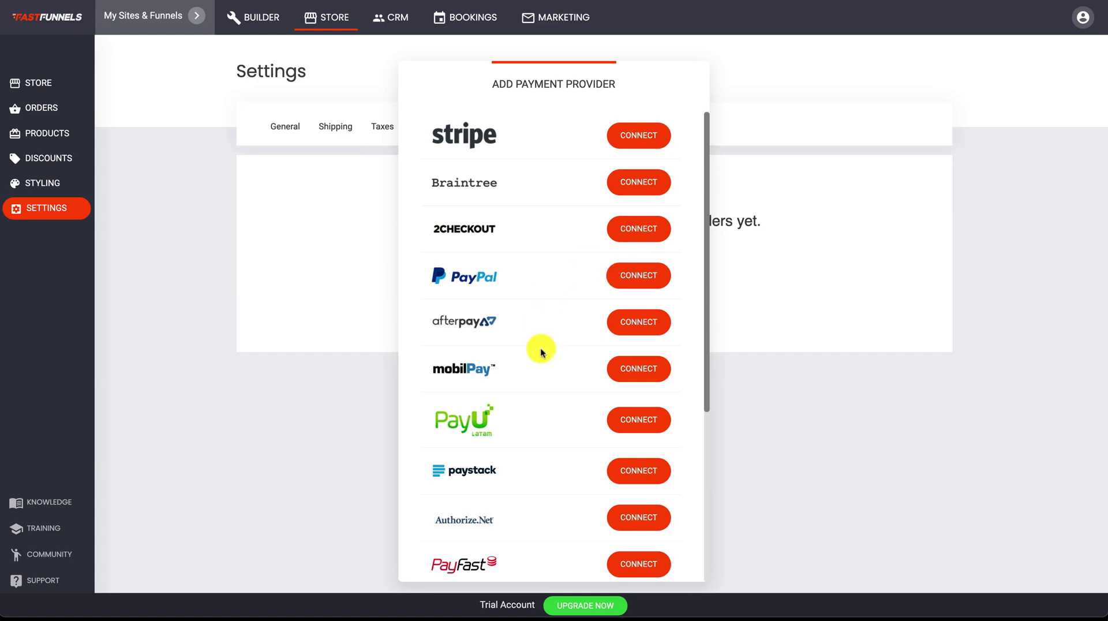
scroll(541, 352, down, 5)
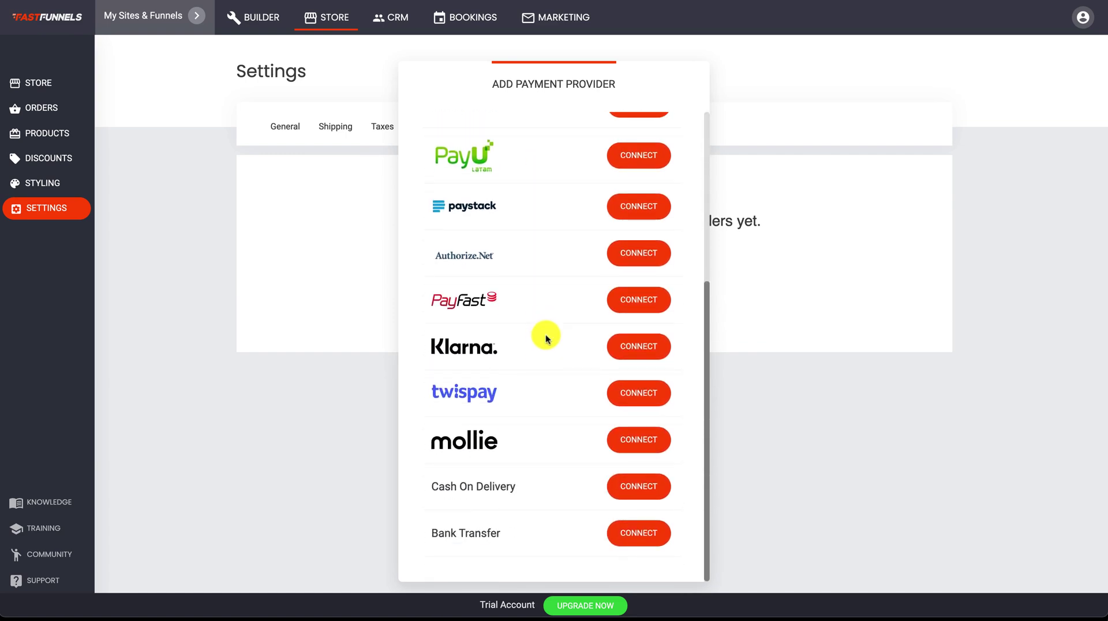
scroll(559, 257, up, 5)
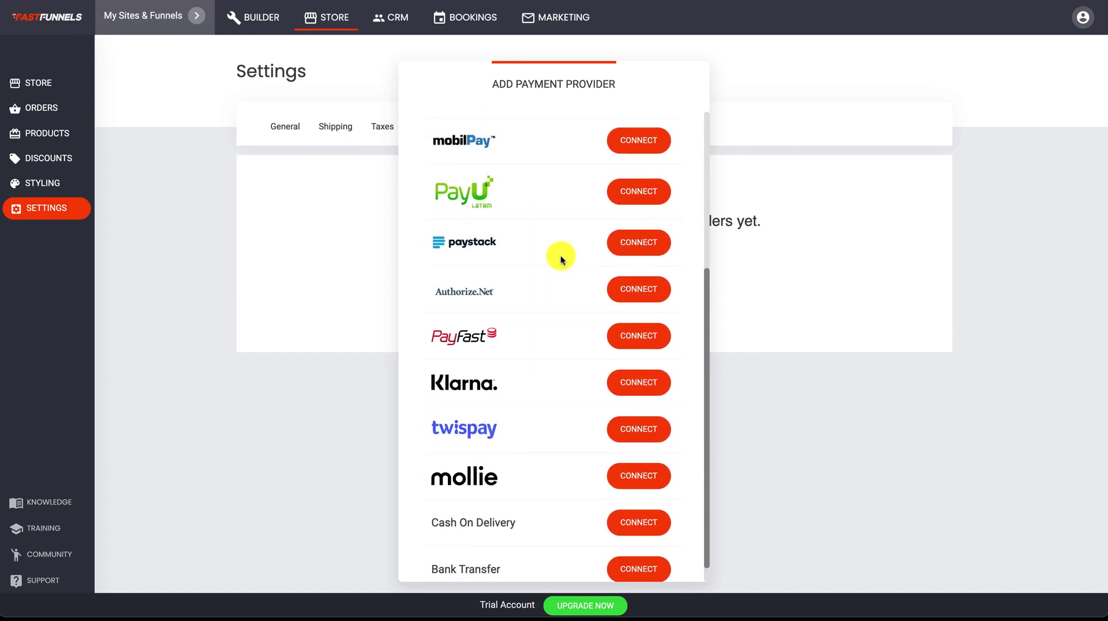
click(320, 213)
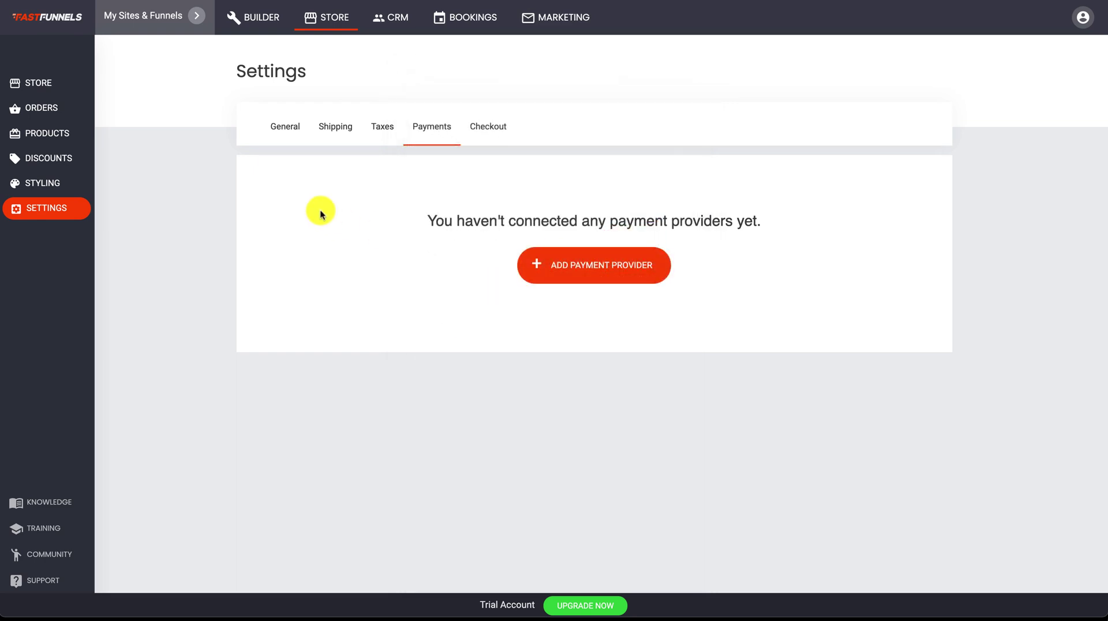
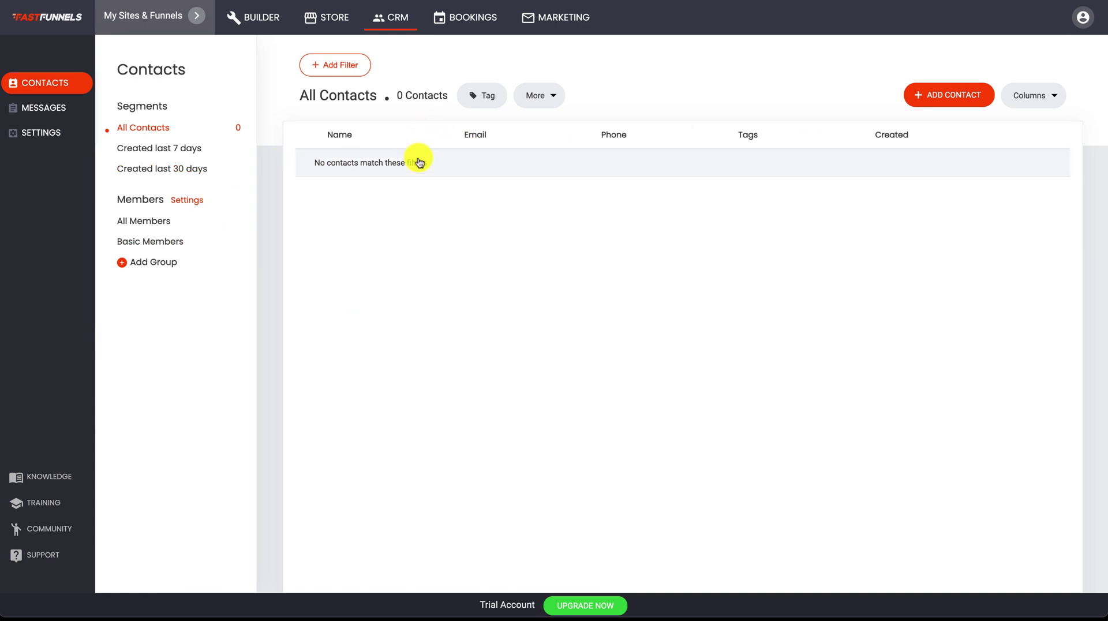
- Look over the filters available for CRM contacts and view the submitted form messages
click(351, 66)
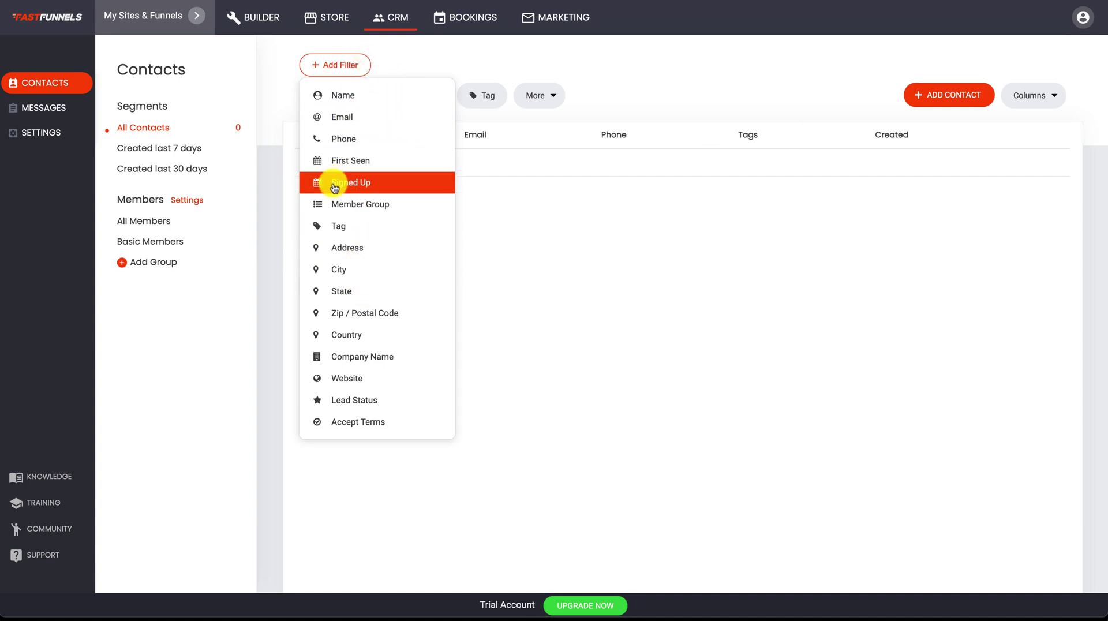
click(594, 359)
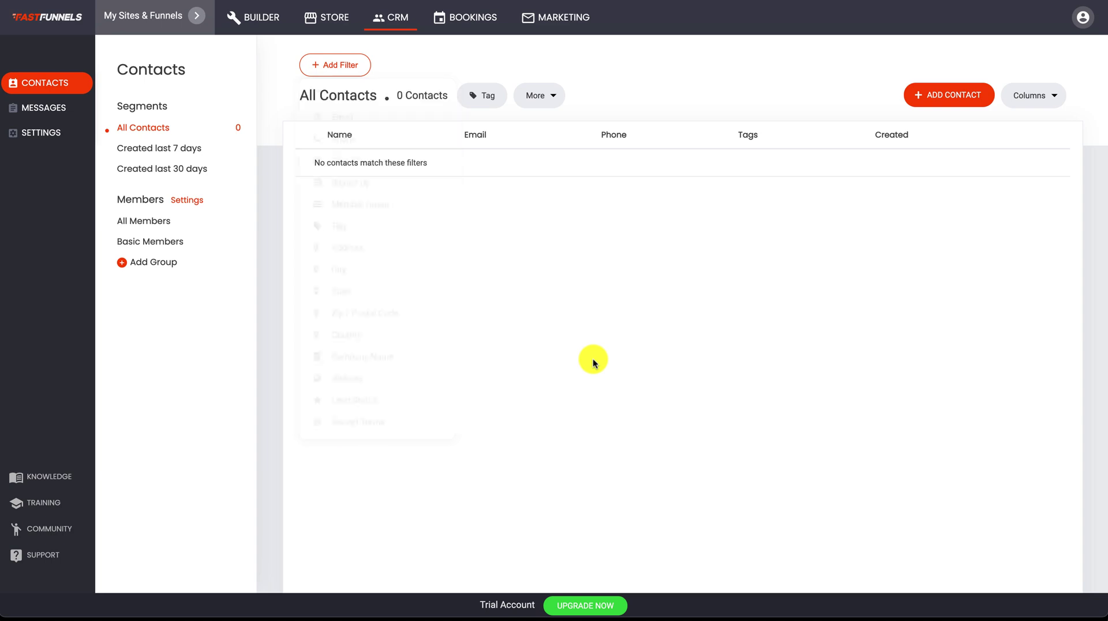
click(55, 108)
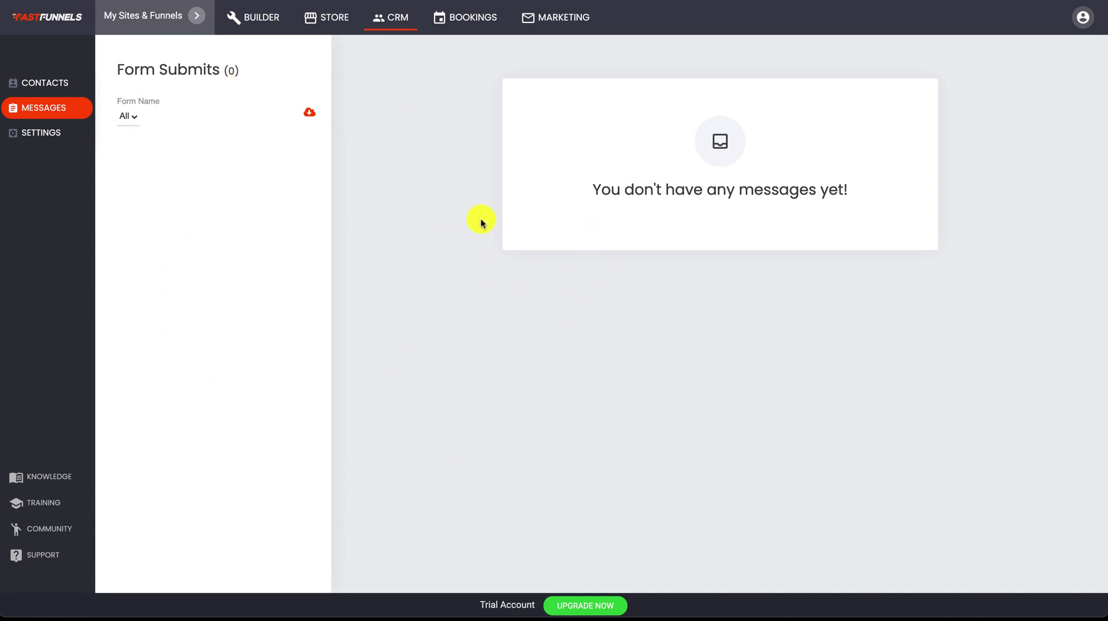
- Look through the CRM's customer properties, tags and membership settings, then return to the contact list
click(56, 136)
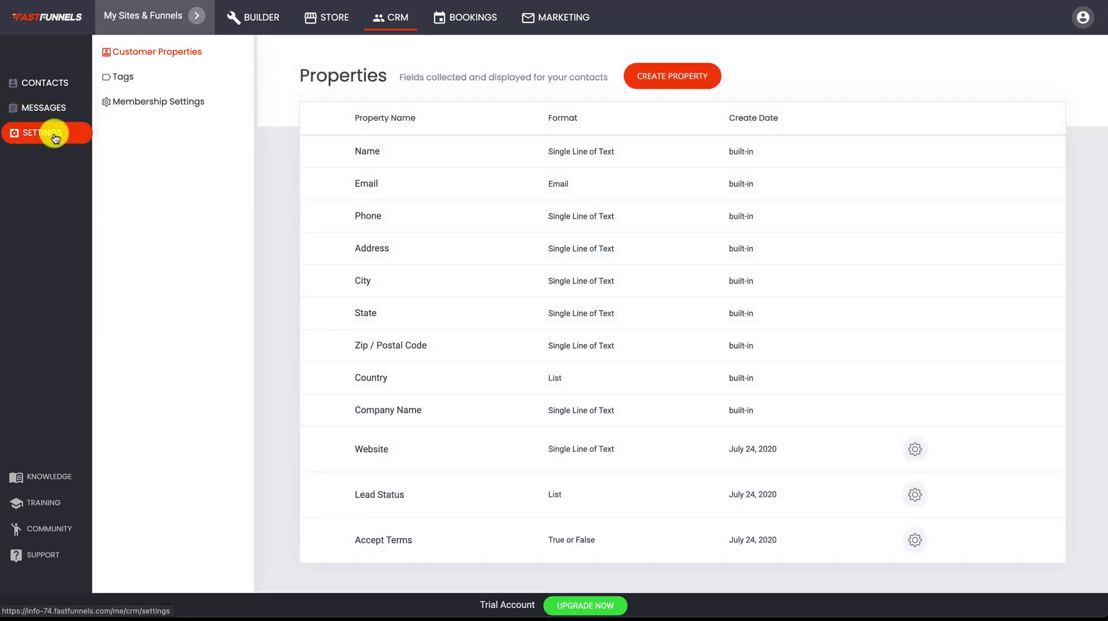
click(678, 85)
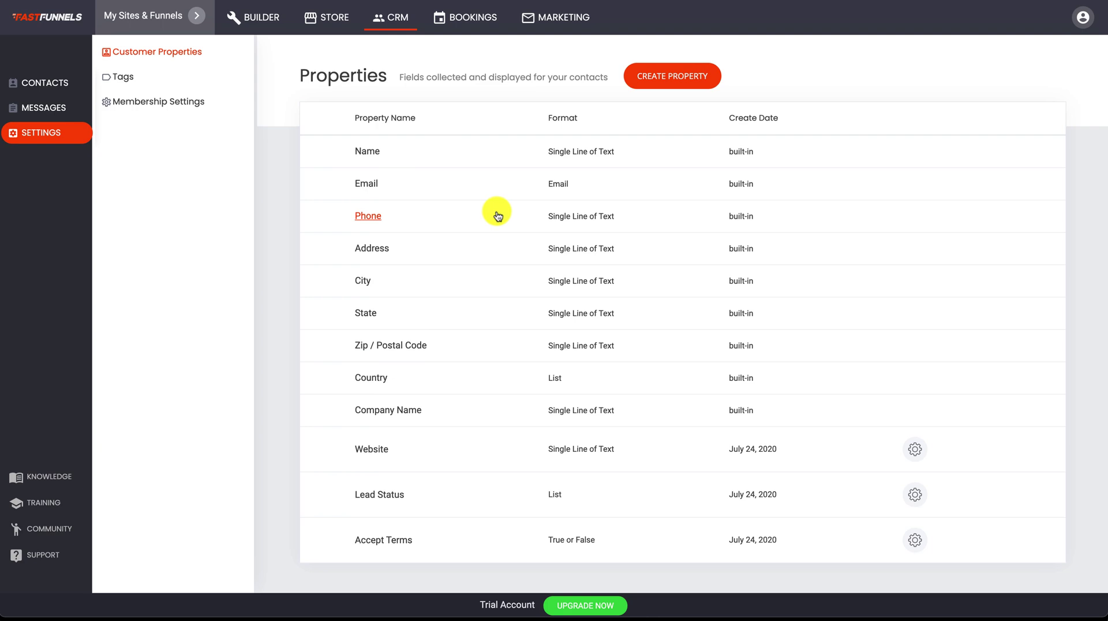
click(132, 86)
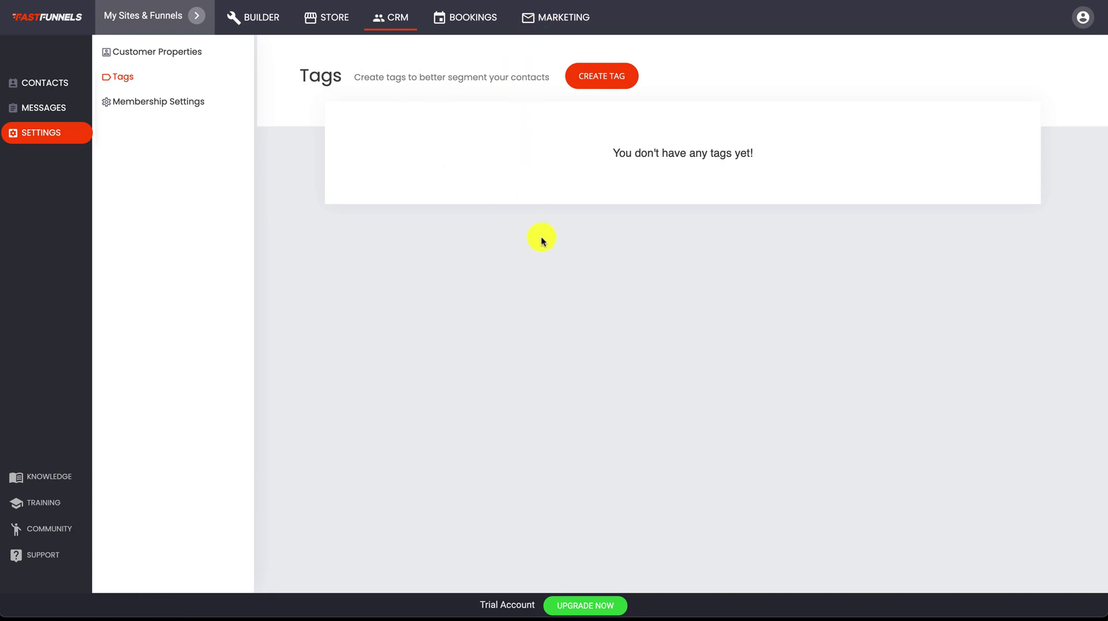
click(202, 102)
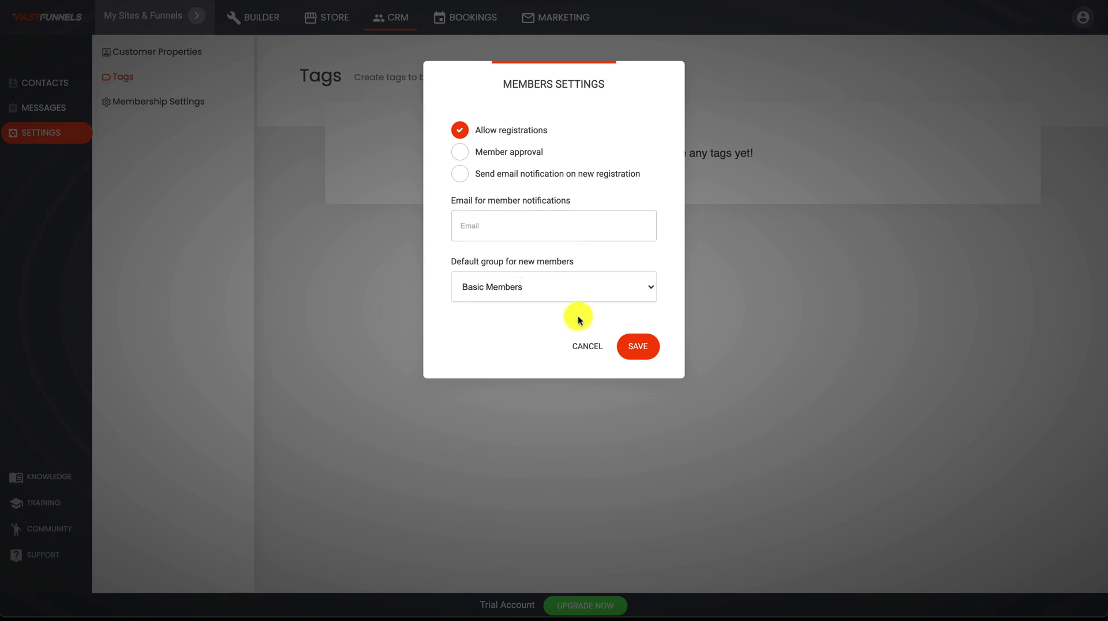
click(591, 349)
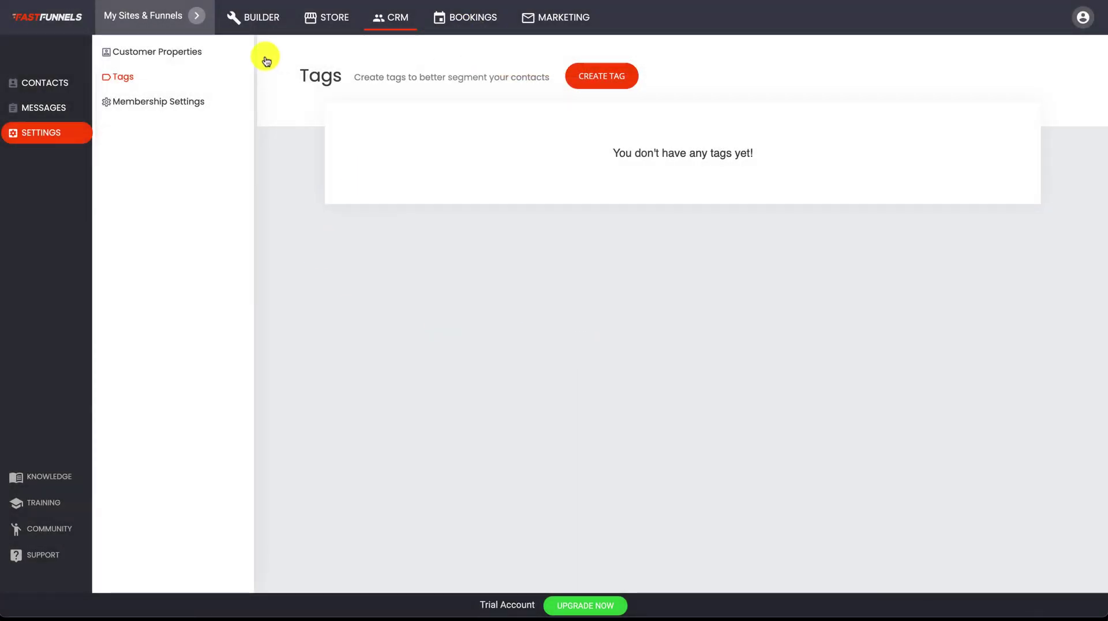
click(60, 85)
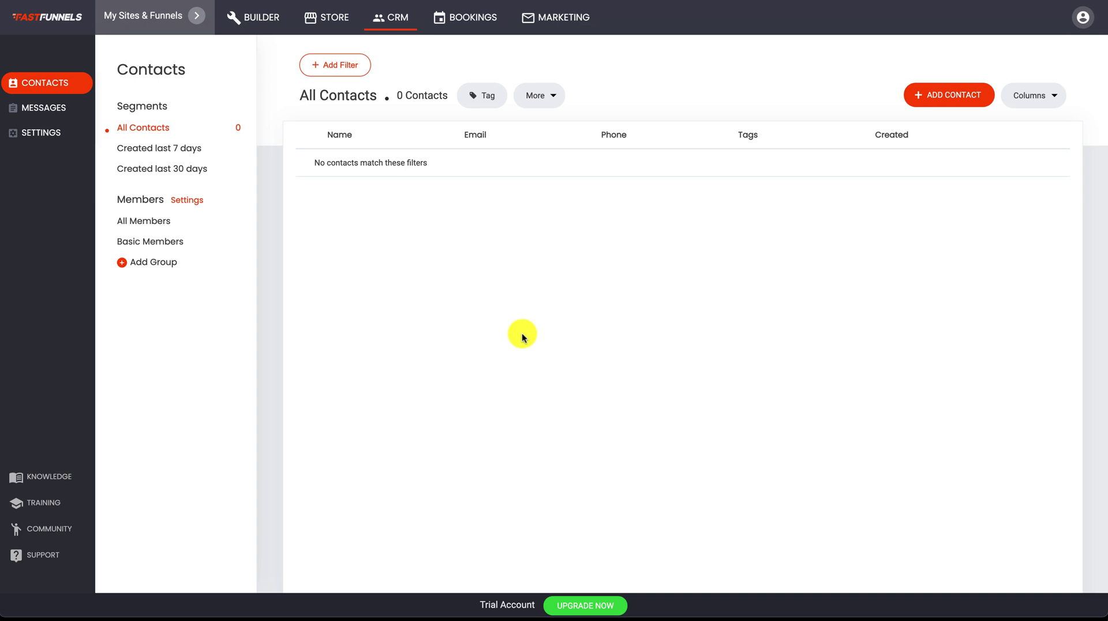
- Open the Test Event booking and look over its general information and its operators and services
click(449, 19)
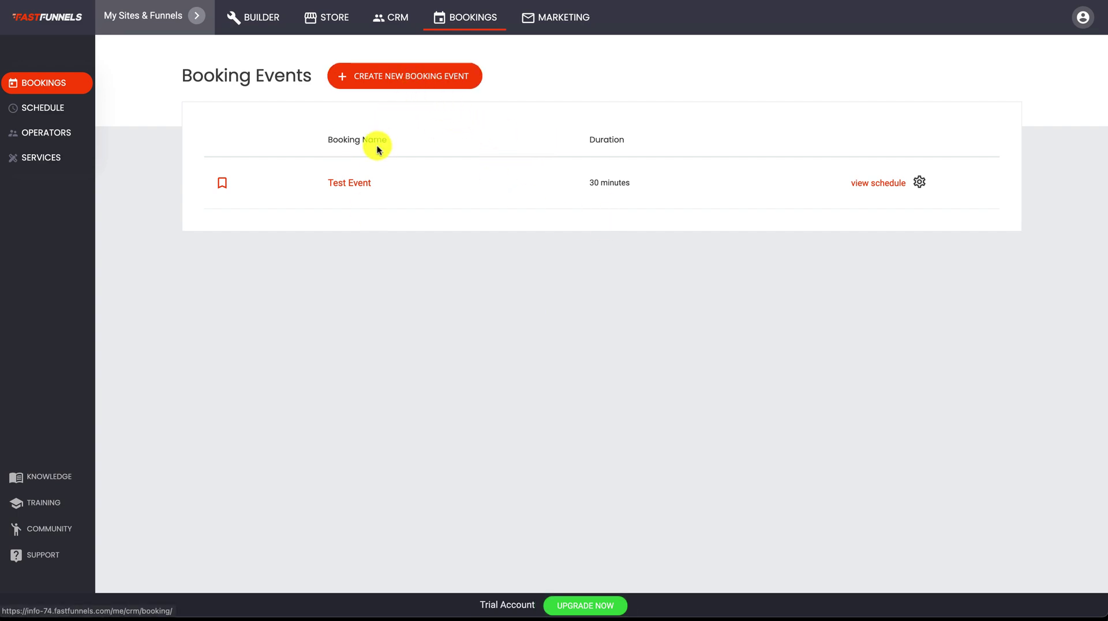
click(358, 182)
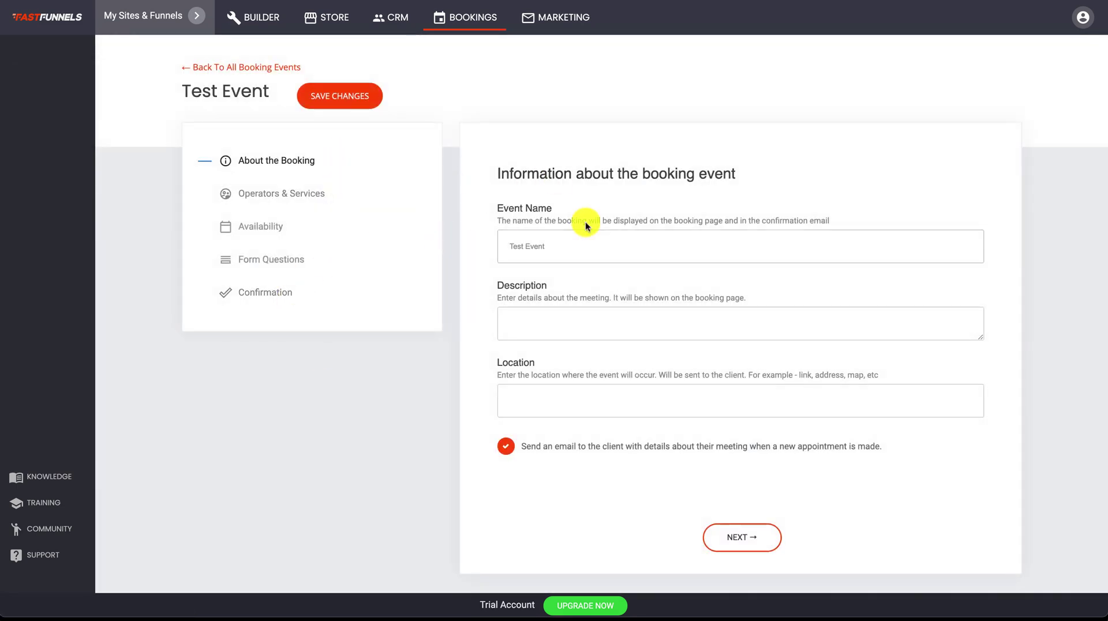
click(281, 191)
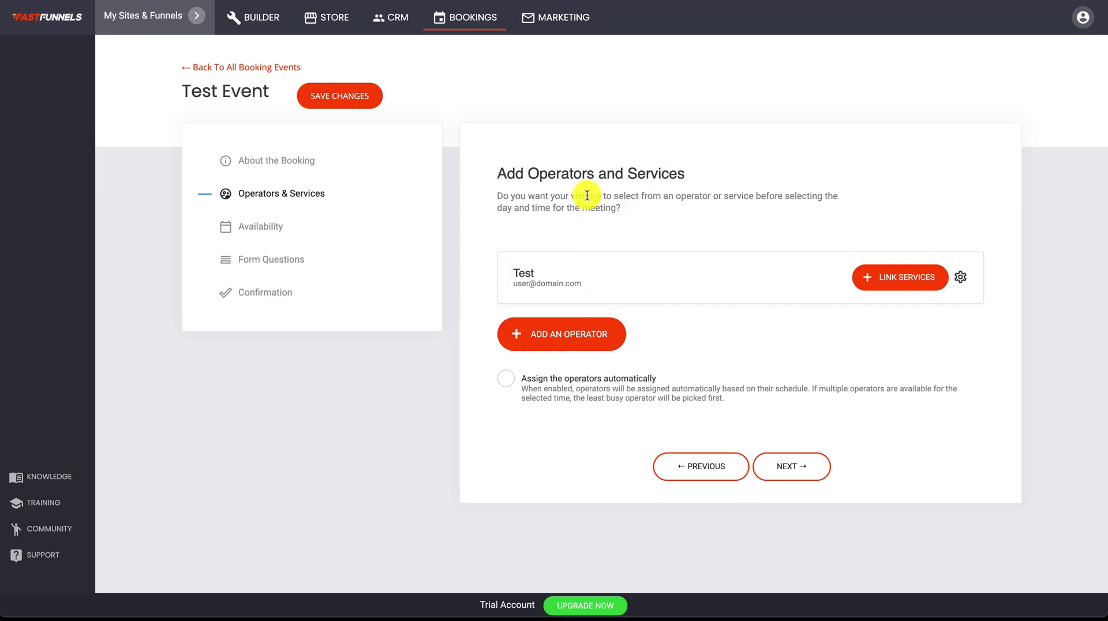
- Examine Test Event's availability settings, from booking type and meeting duration to scheduling notice and buffer between appointments
click(277, 230)
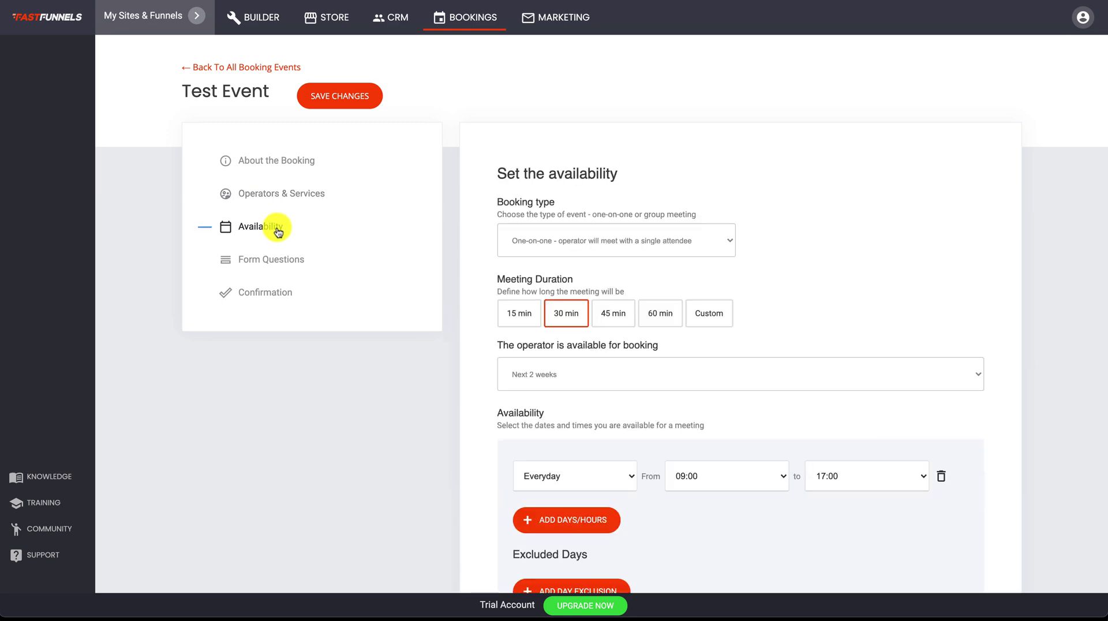
scroll(777, 238, down, 2)
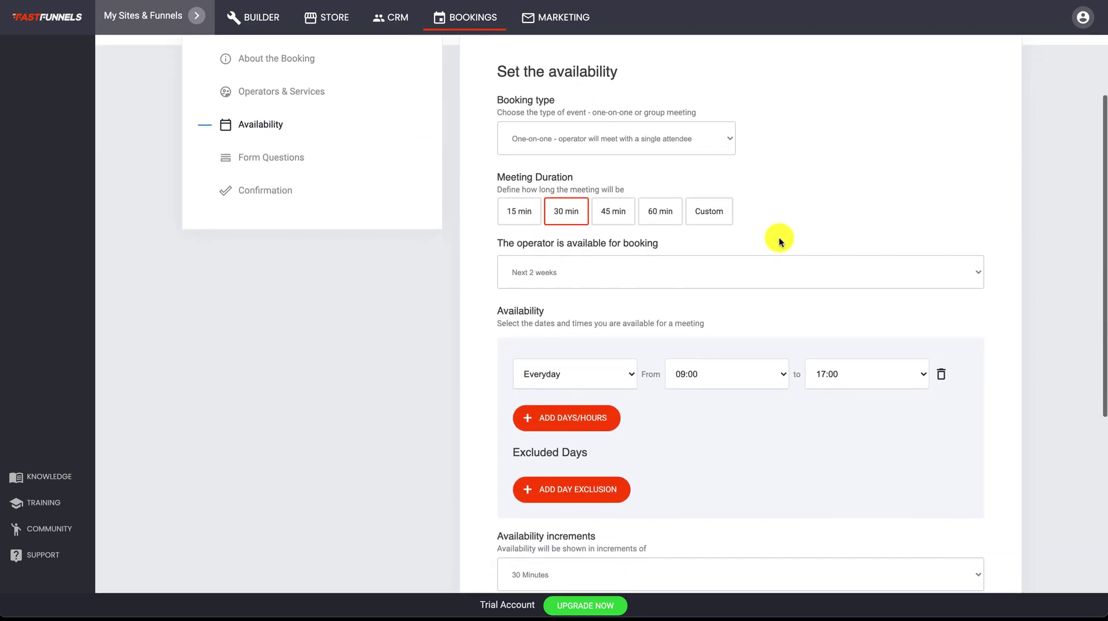
scroll(778, 240, down, 2)
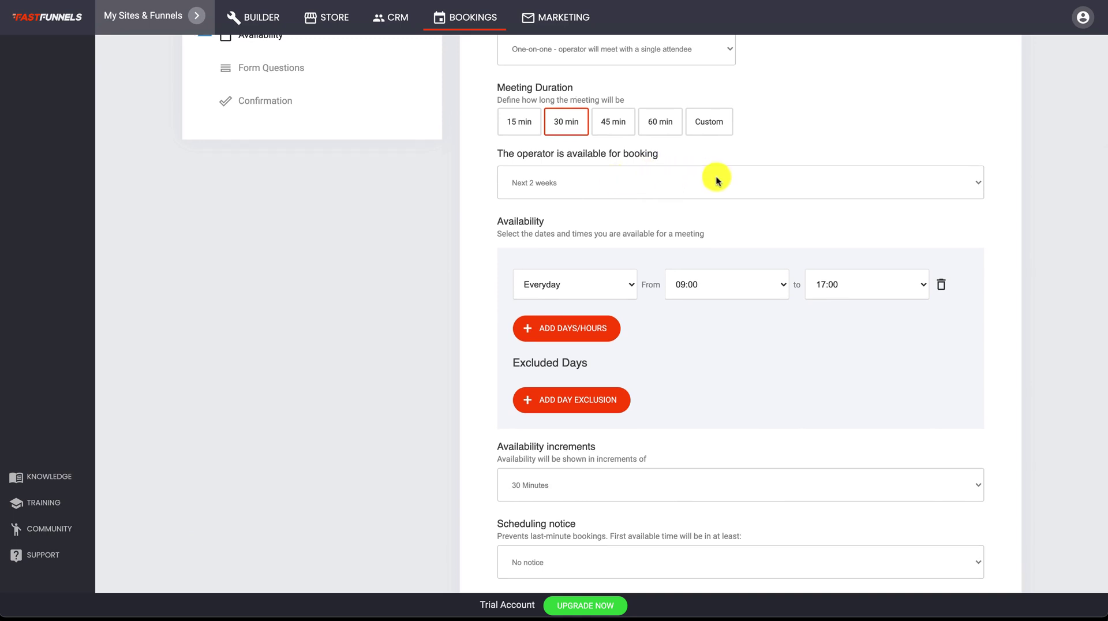
scroll(716, 180, down, 4)
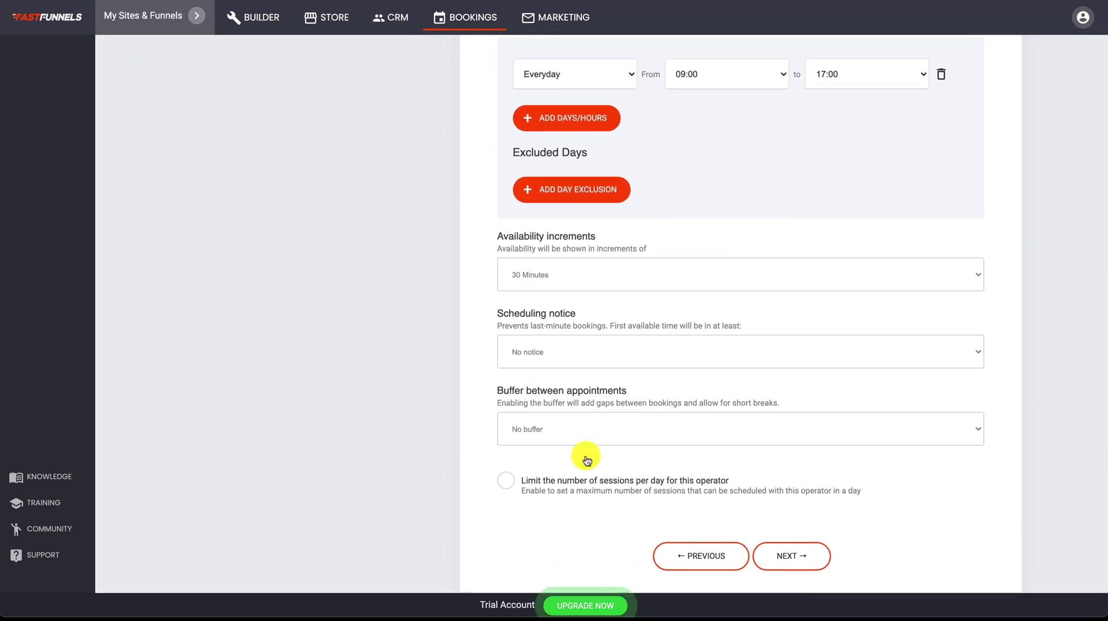
scroll(596, 258, up, 7)
scroll(600, 262, up, 1)
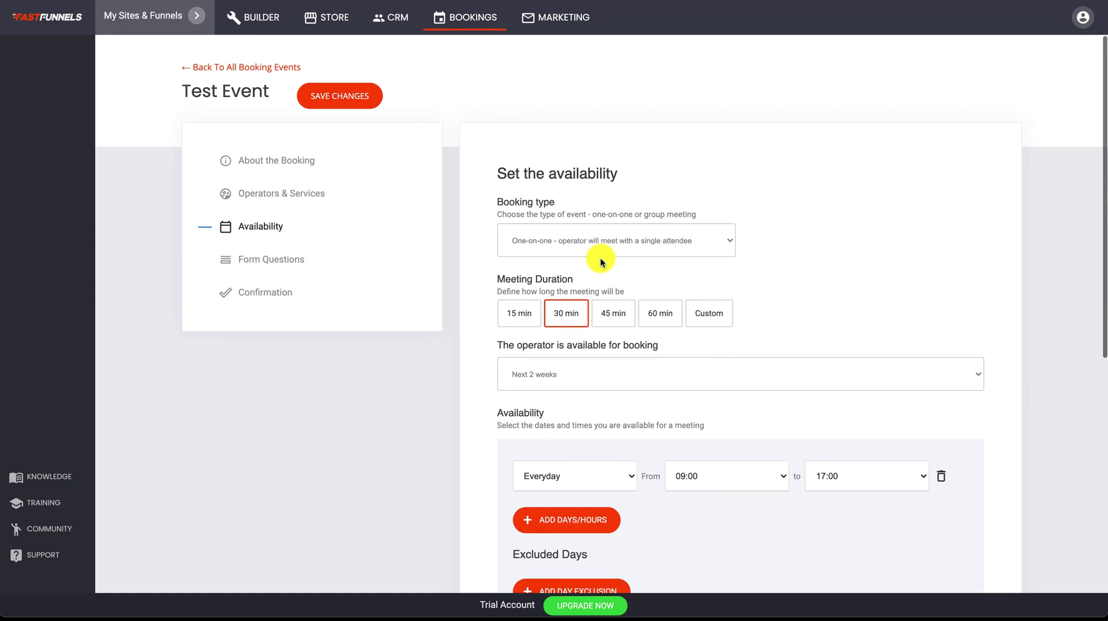
- Look over Test Event's form questions and confirmation options, then return to the list of booking events
click(278, 265)
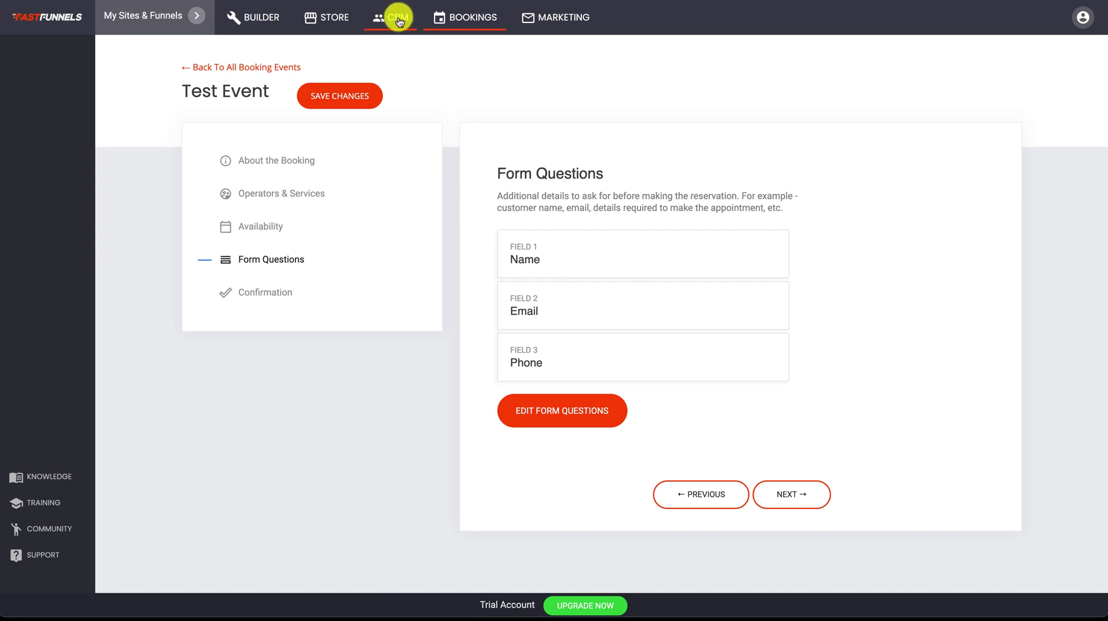
click(279, 299)
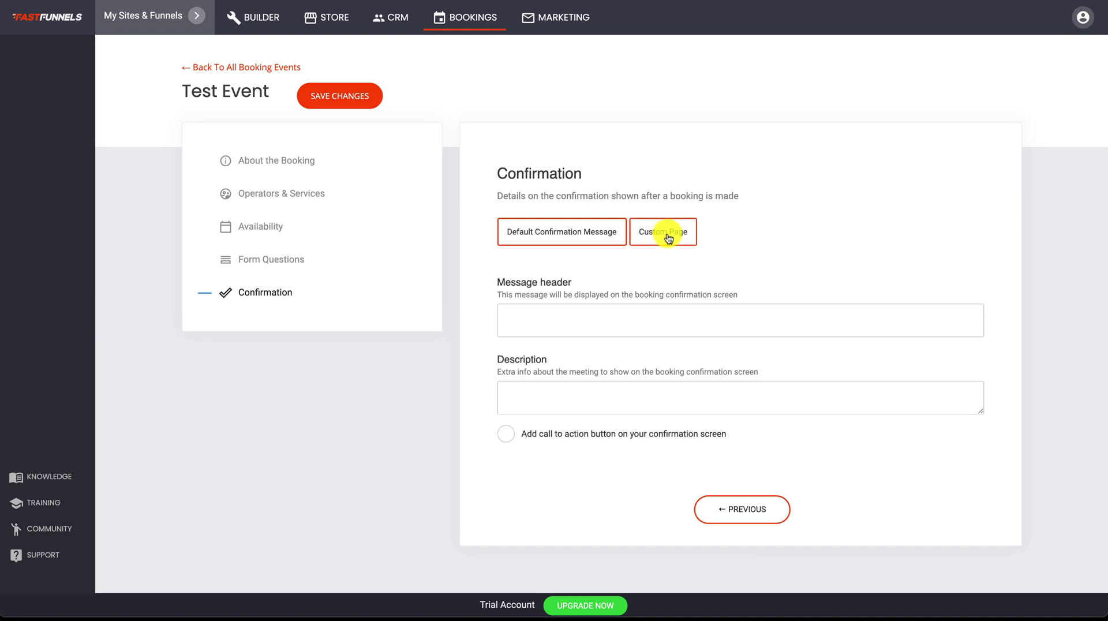
click(273, 67)
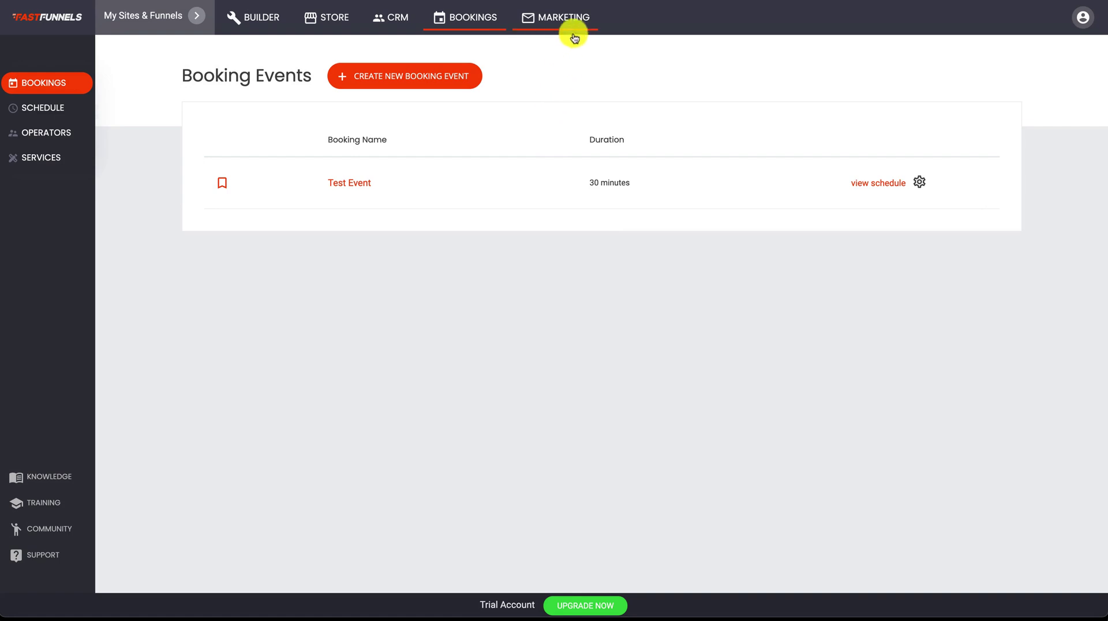
- Look over the email marketing dashboard, including campaigns, statistics, domain connection, subscribers and automation flows
click(551, 24)
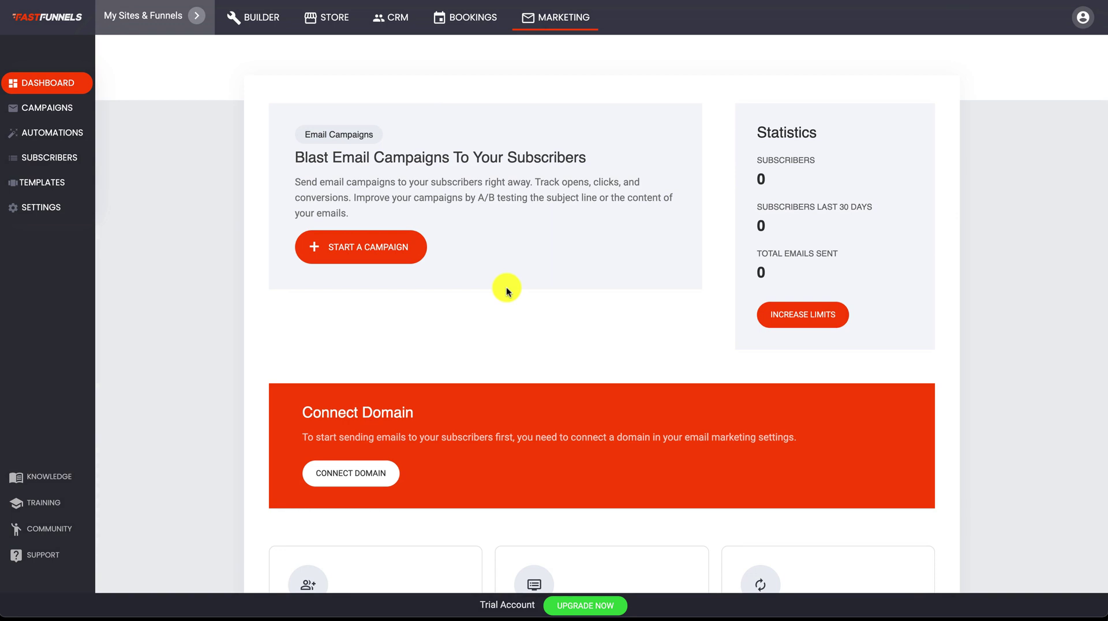
scroll(507, 286, down, 1)
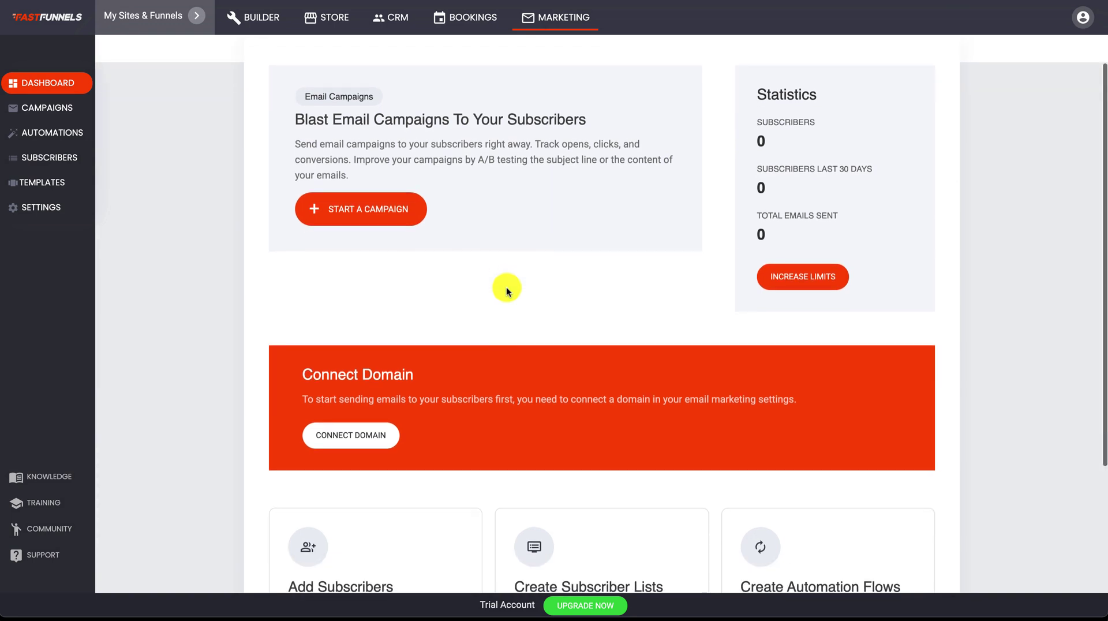
scroll(507, 290, down, 2)
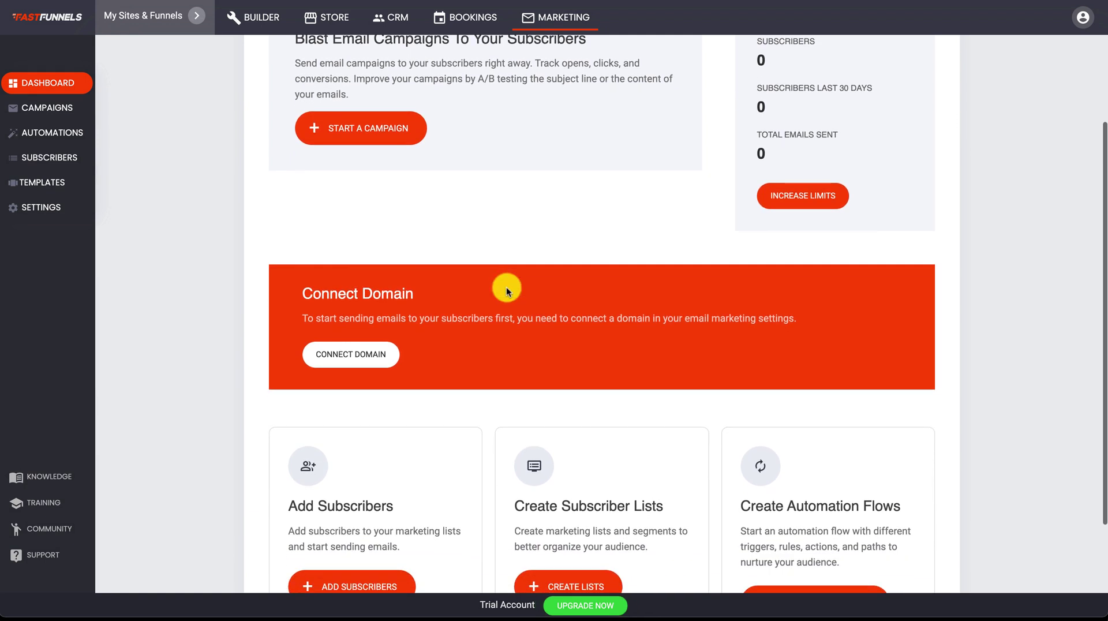
scroll(507, 287, up, 3)
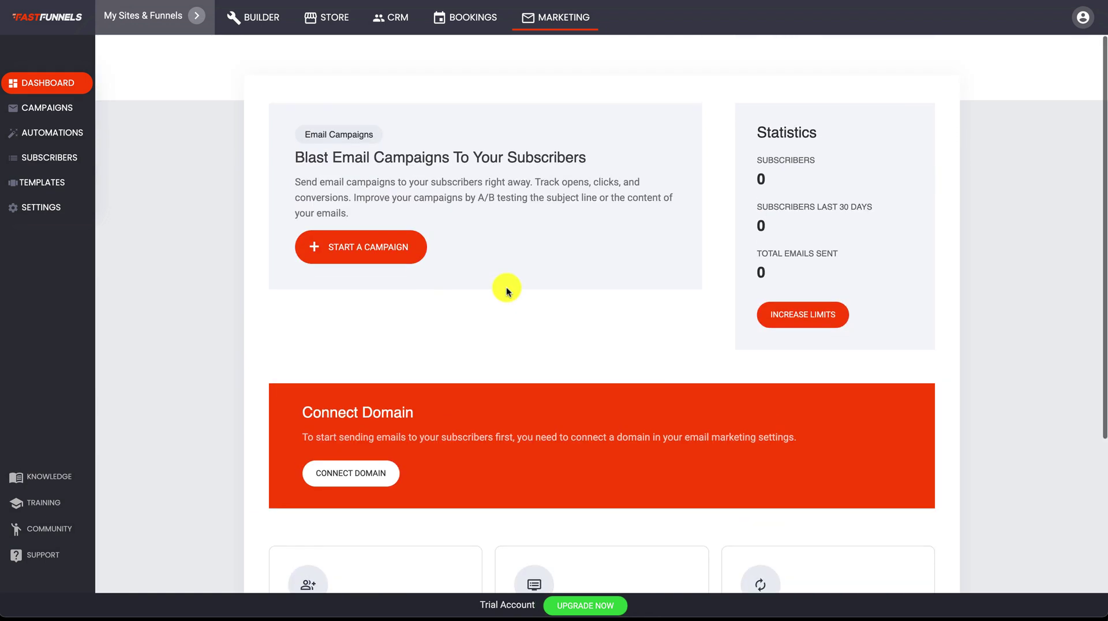
- Start an email campaign named srsdfsdfsdf and proceed past the campaign type to the design stage
click(362, 247)
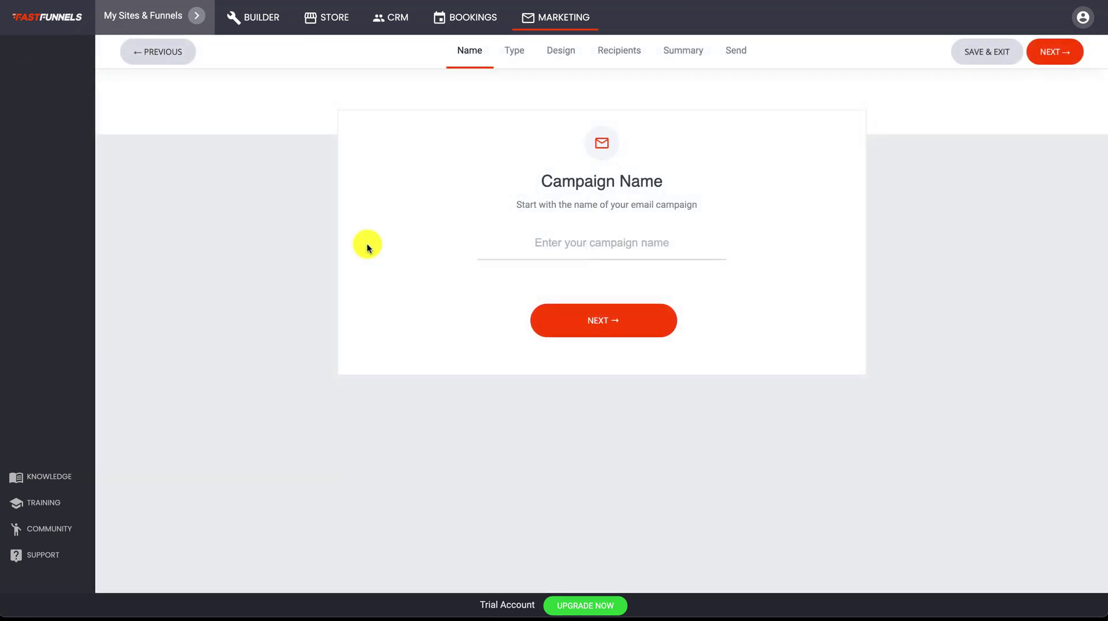
click(577, 242)
text(sdfsdfsdf)
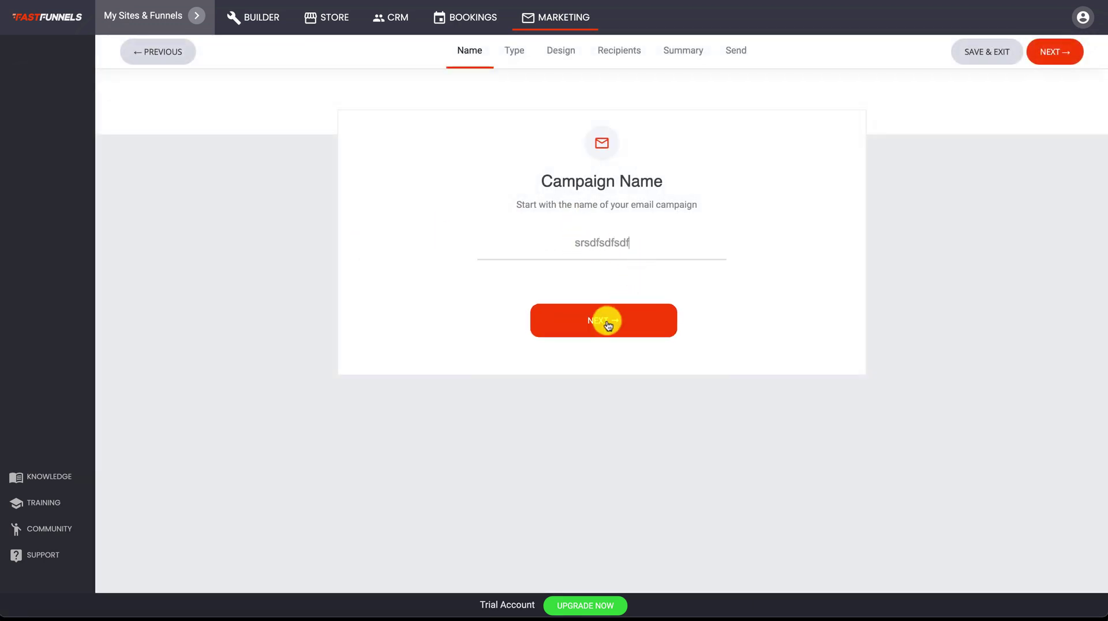
click(604, 320)
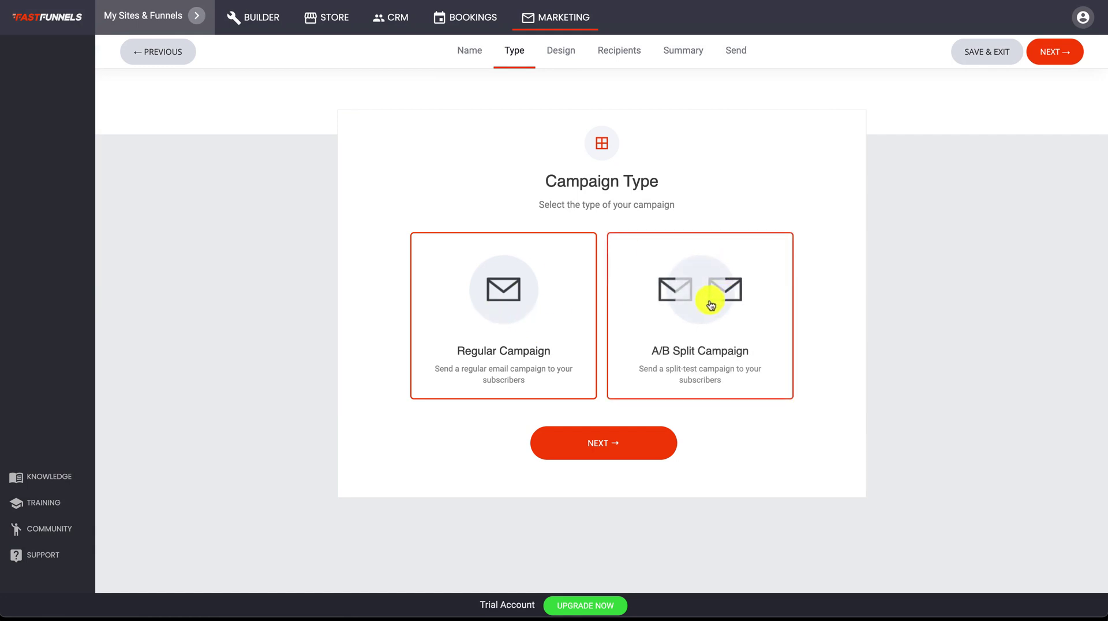
click(635, 437)
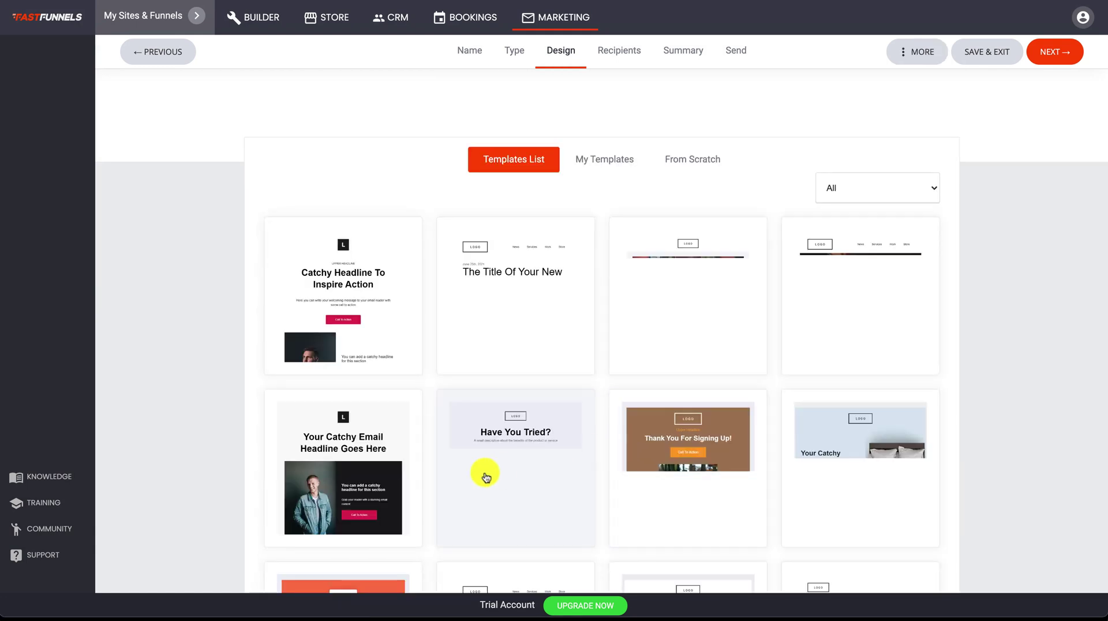
- Choose the Summer Sale template from the template list and look through its whole layout
scroll(545, 415, down, 2)
scroll(545, 417, down, 10)
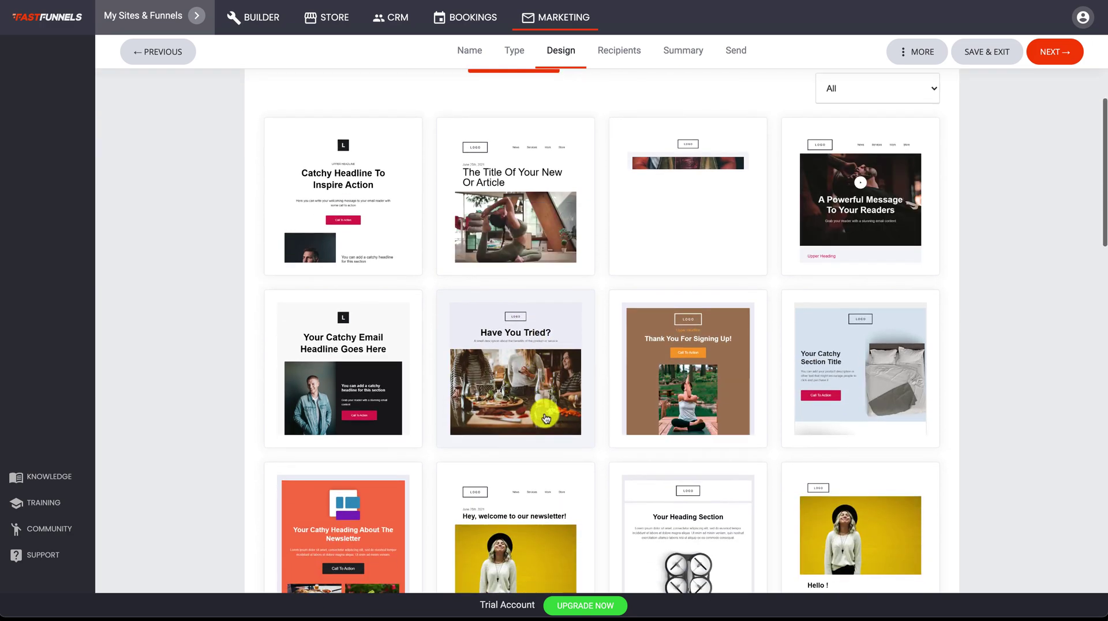
scroll(544, 414, down, 5)
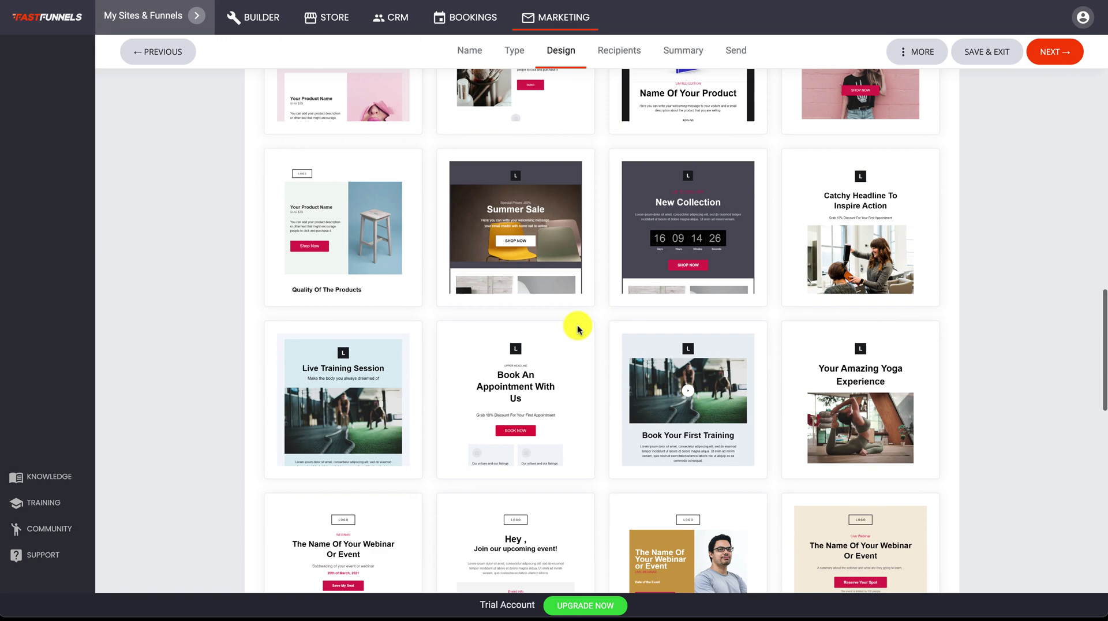
click(528, 193)
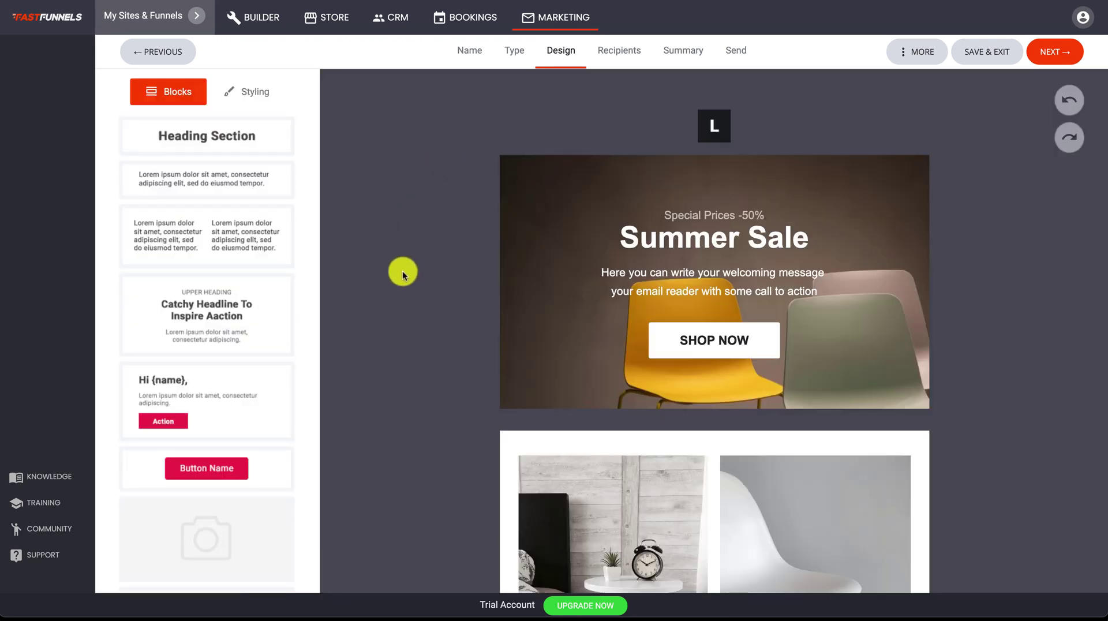
scroll(402, 274, down, 8)
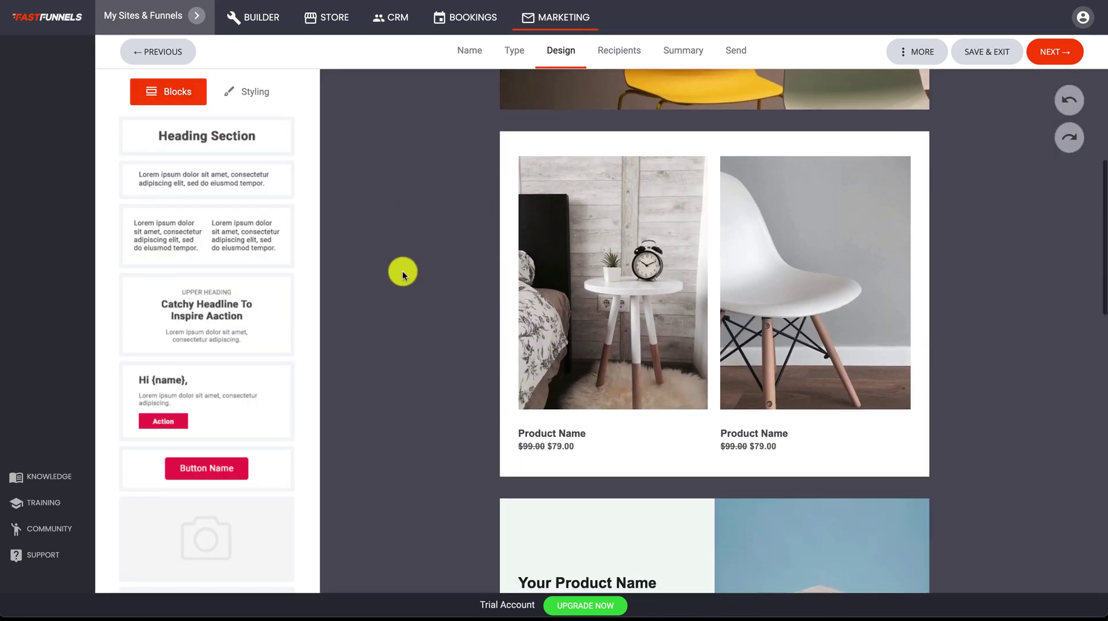
scroll(403, 274, down, 8)
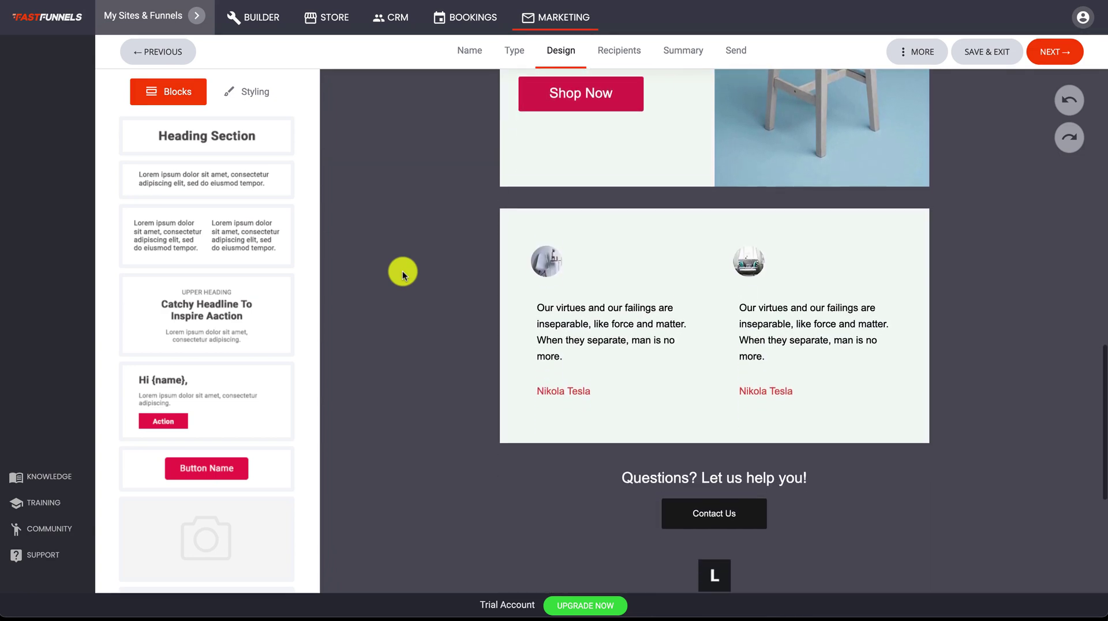
scroll(403, 271, up, 18)
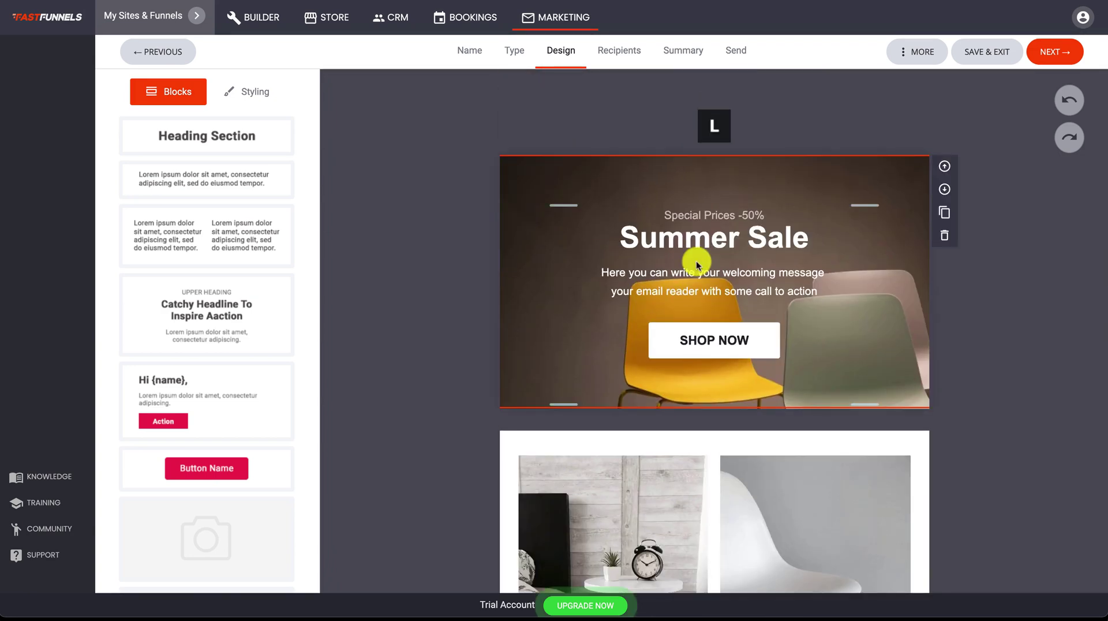
- Edit the Summer Sale banner's welcome text, adding "wrserfrse" after "write" and "fsdfdsf" after "message"
click(694, 265)
text(wrserfrse)
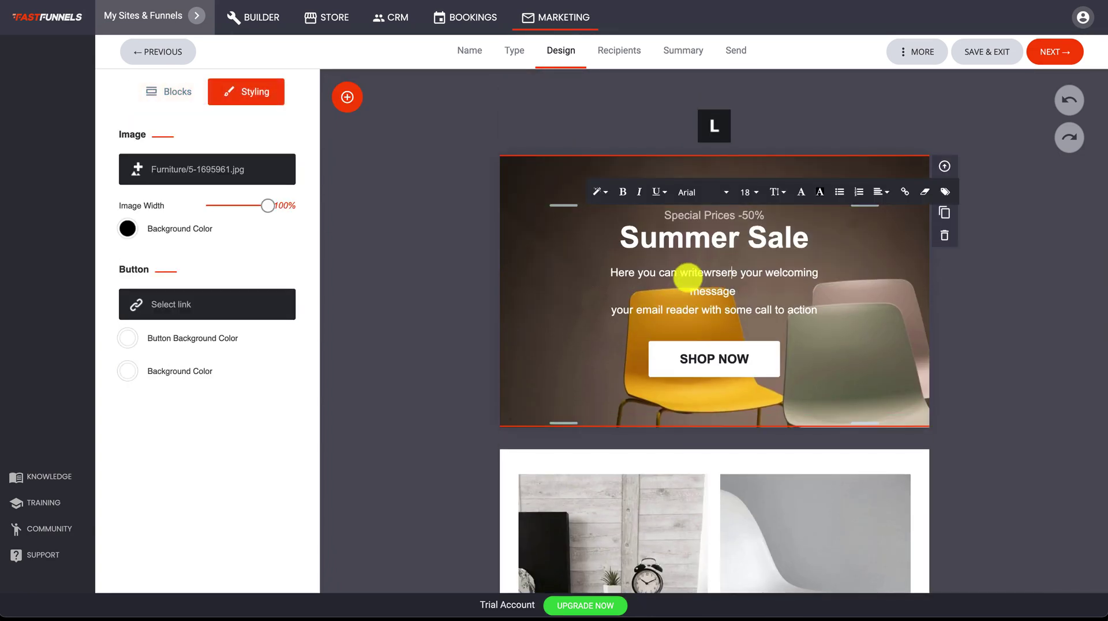
click(797, 287)
text(fsdfdsf)
- Inspect the styling options of the two-product block and look over the featured product section below it
scroll(799, 371, down, 4)
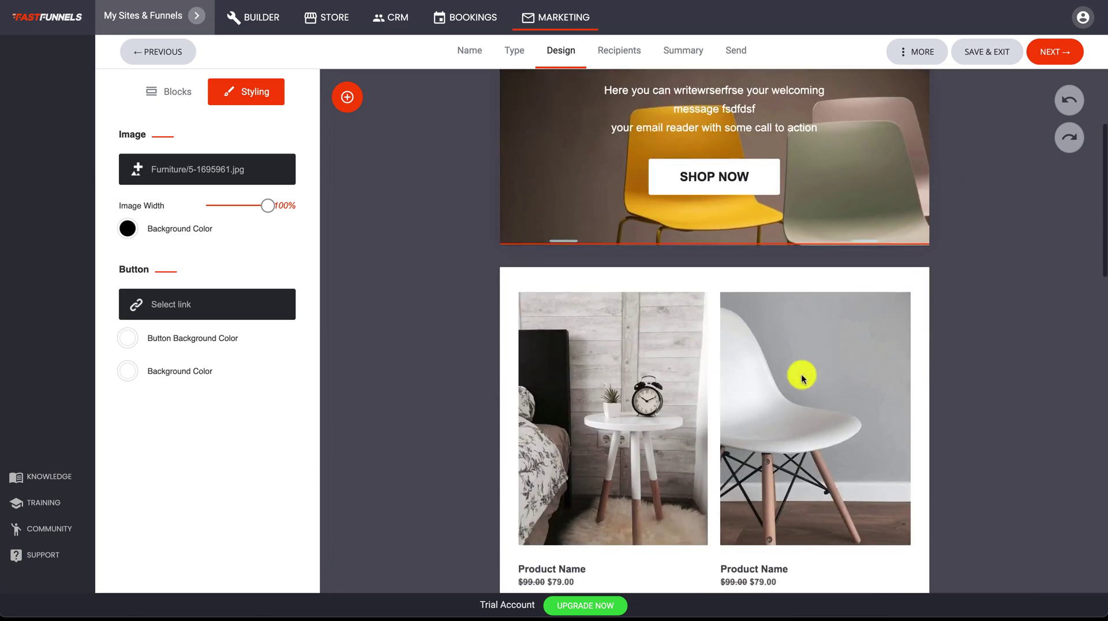
click(556, 291)
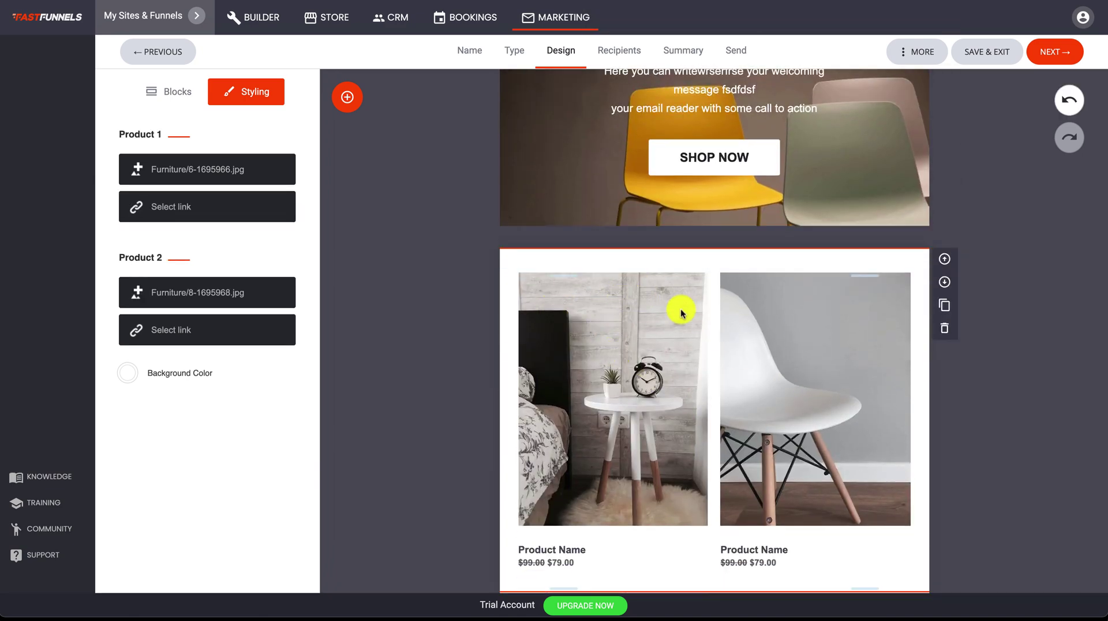
scroll(792, 330, down, 3)
scroll(791, 329, down, 3)
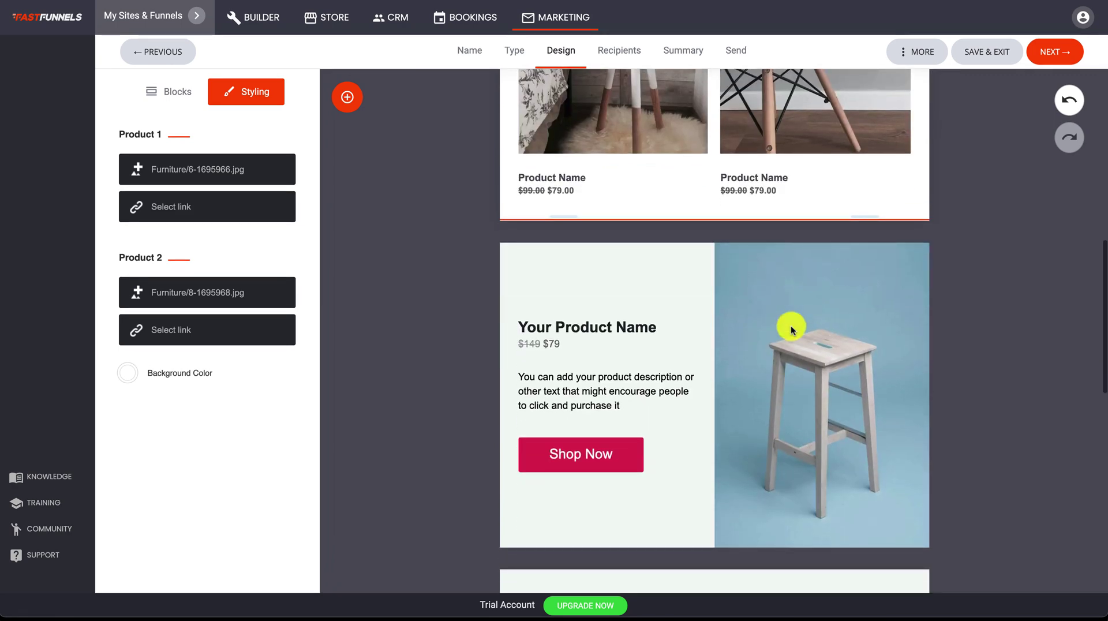
scroll(792, 329, up, 9)
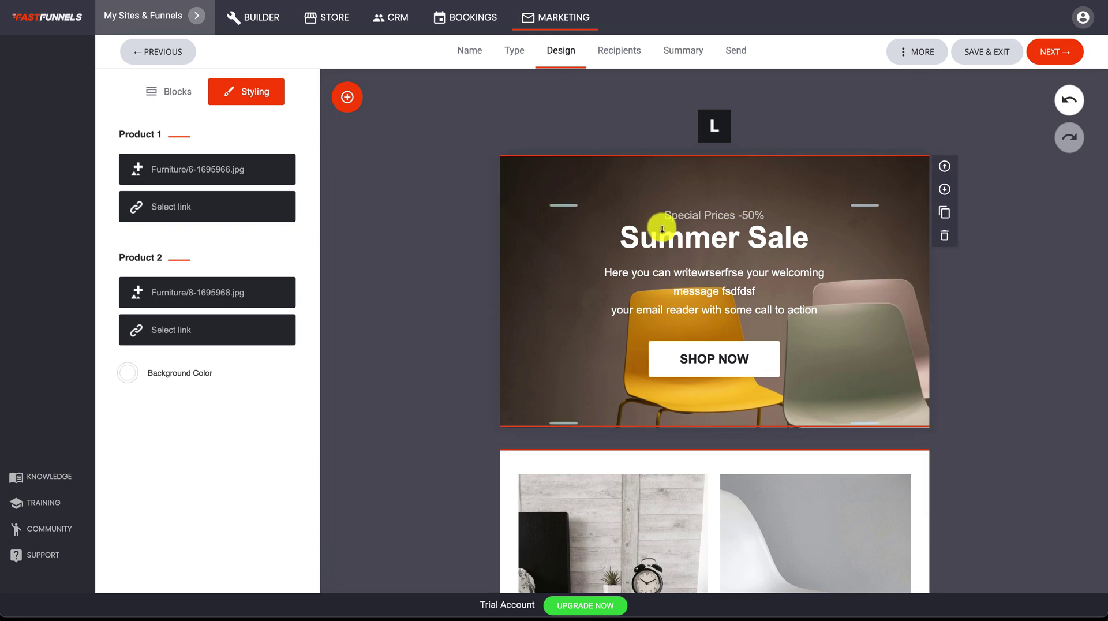
- Add a Heading Section block above the Summer Sale banner and a "Hi {name}," call-to-action block above that heading
click(347, 97)
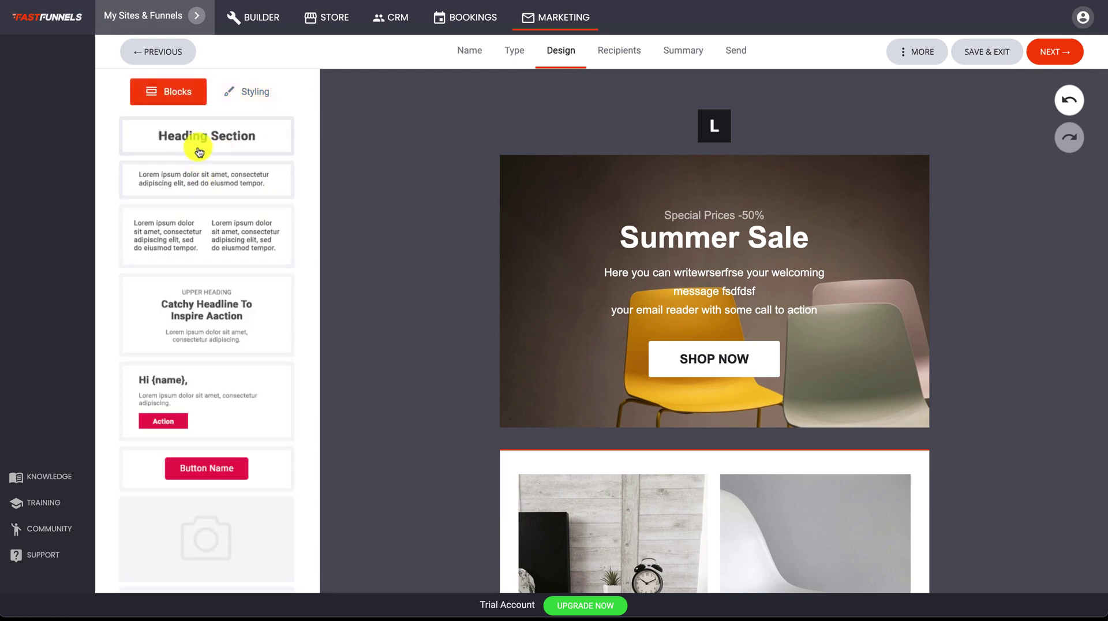
drag(188, 140, 537, 141)
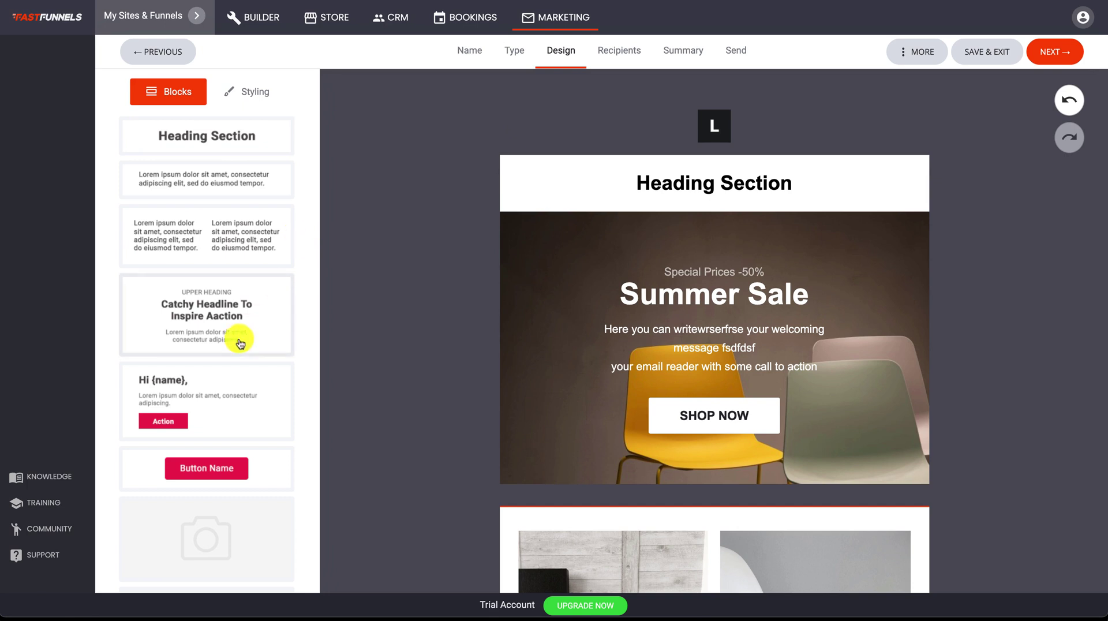
scroll(240, 339, down, 3)
drag(206, 284, 601, 178)
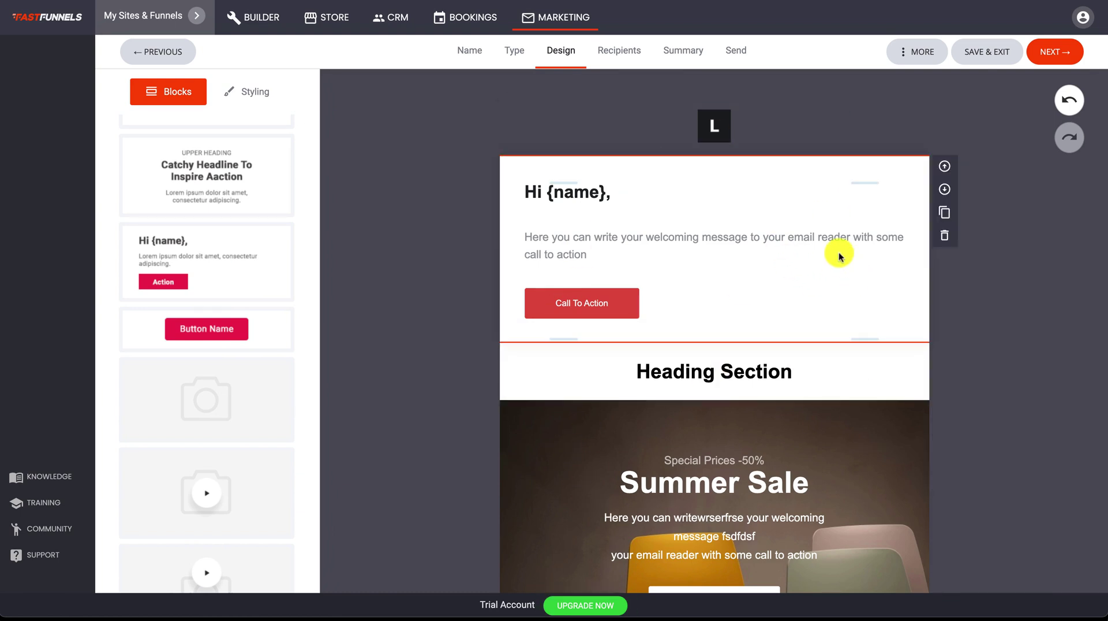
- Check the additional template, preview and test email options, then review the full email layout
click(925, 66)
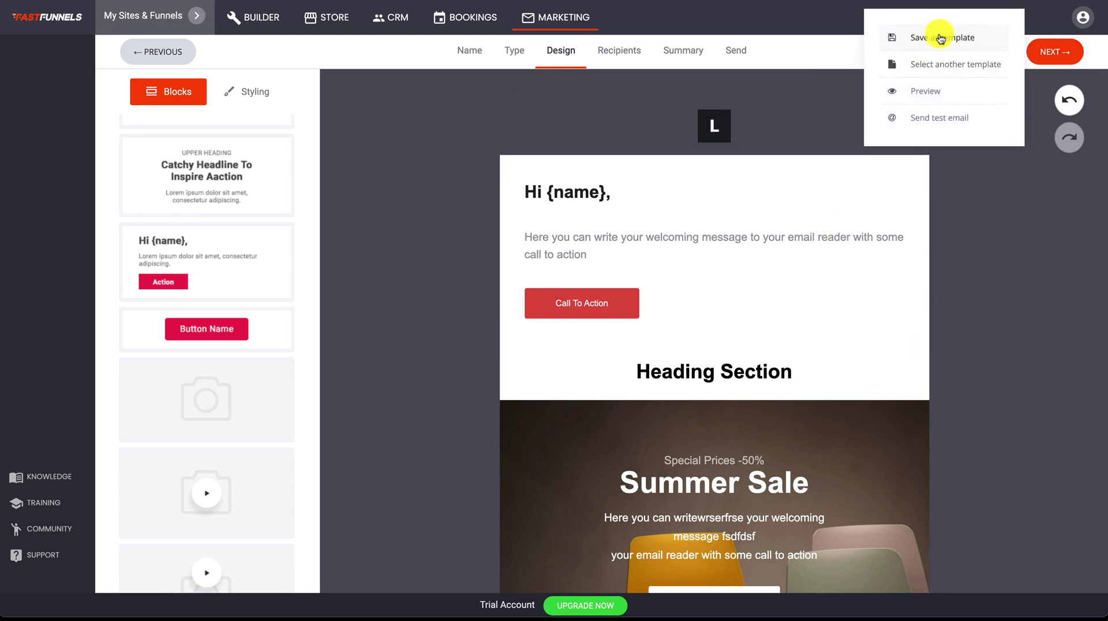
click(401, 180)
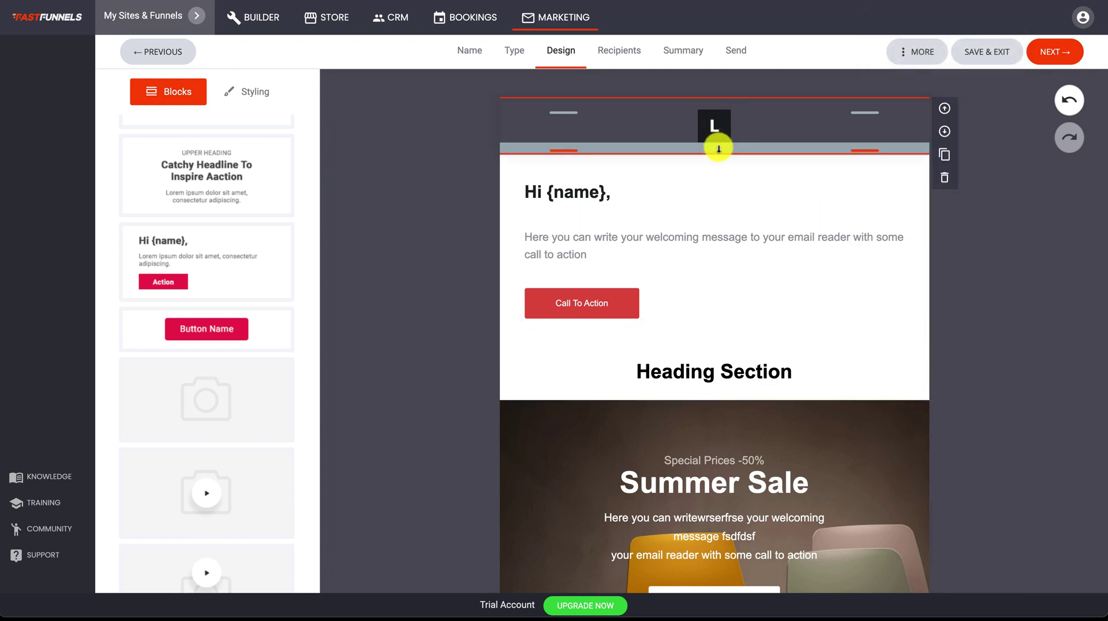
scroll(797, 375, down, 10)
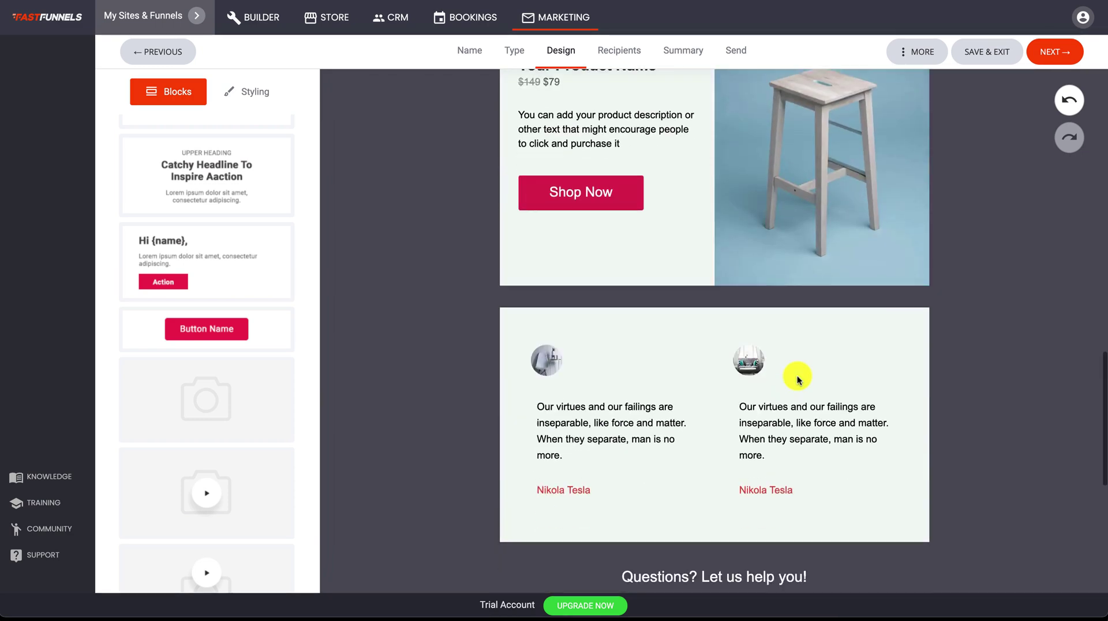
scroll(798, 375, up, 10)
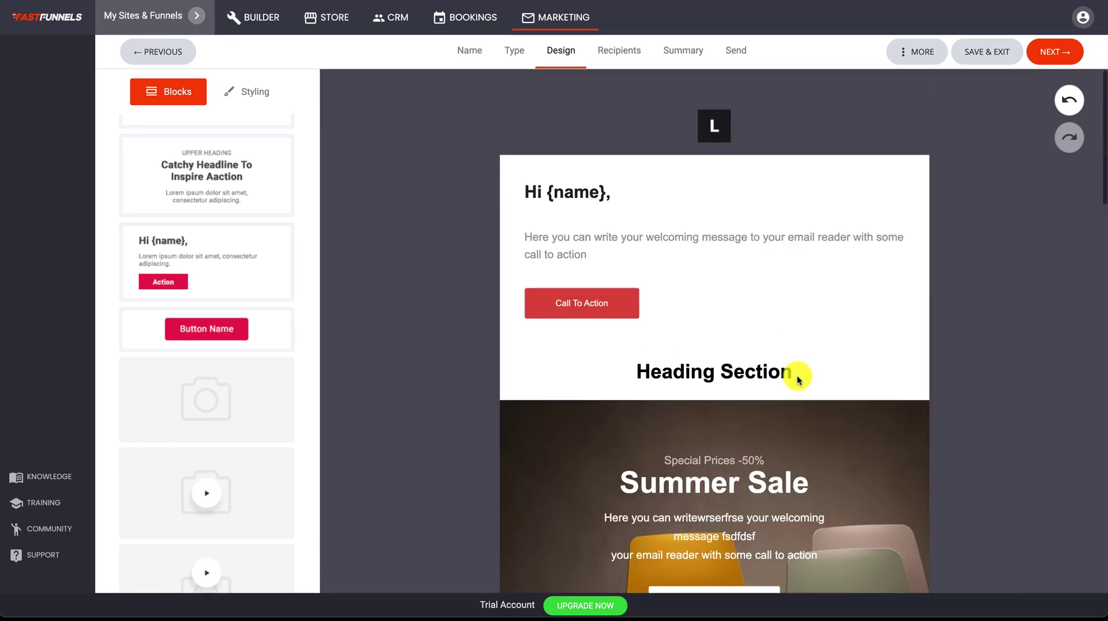
- Continue to the campaign's recipient selection, then save the campaign and exit without choosing an audience
click(1047, 52)
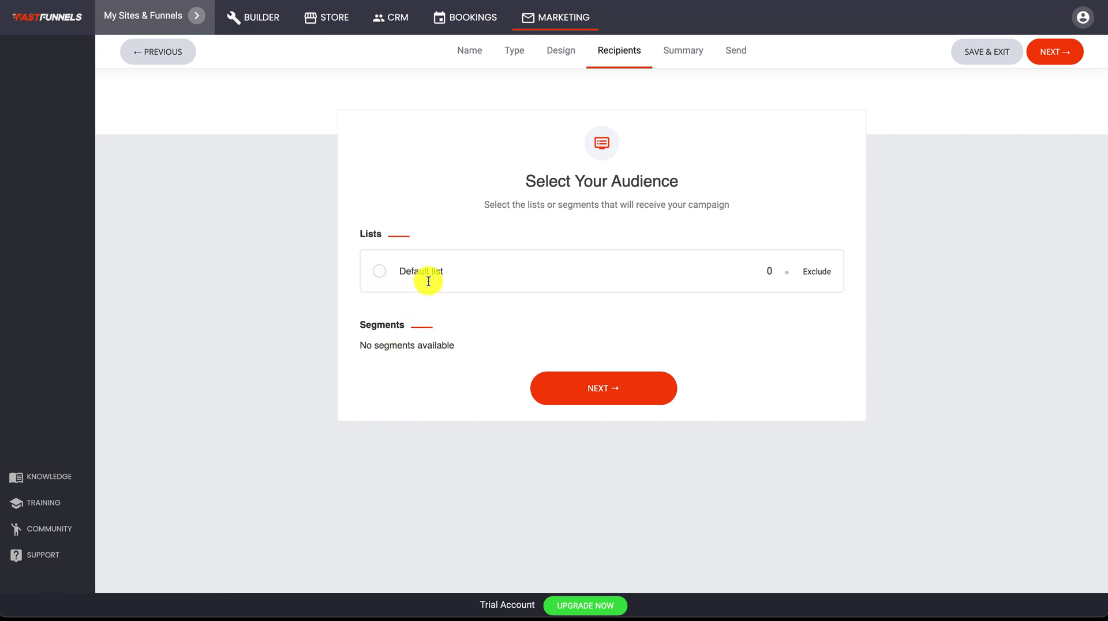
click(970, 52)
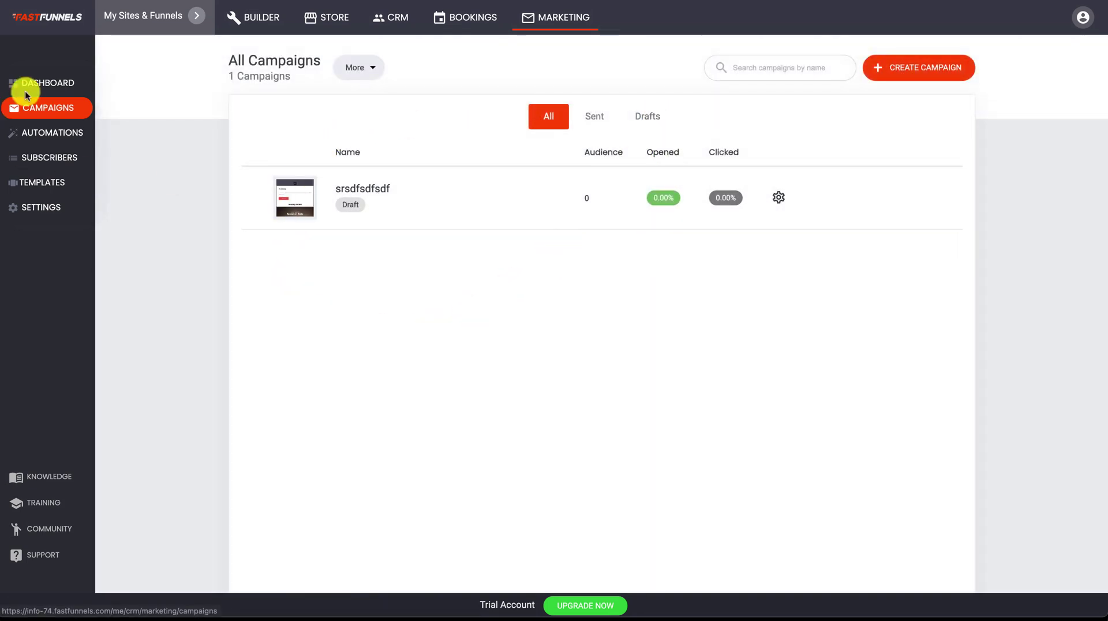
- Create a new email marketing automation named sdfdsf
click(49, 130)
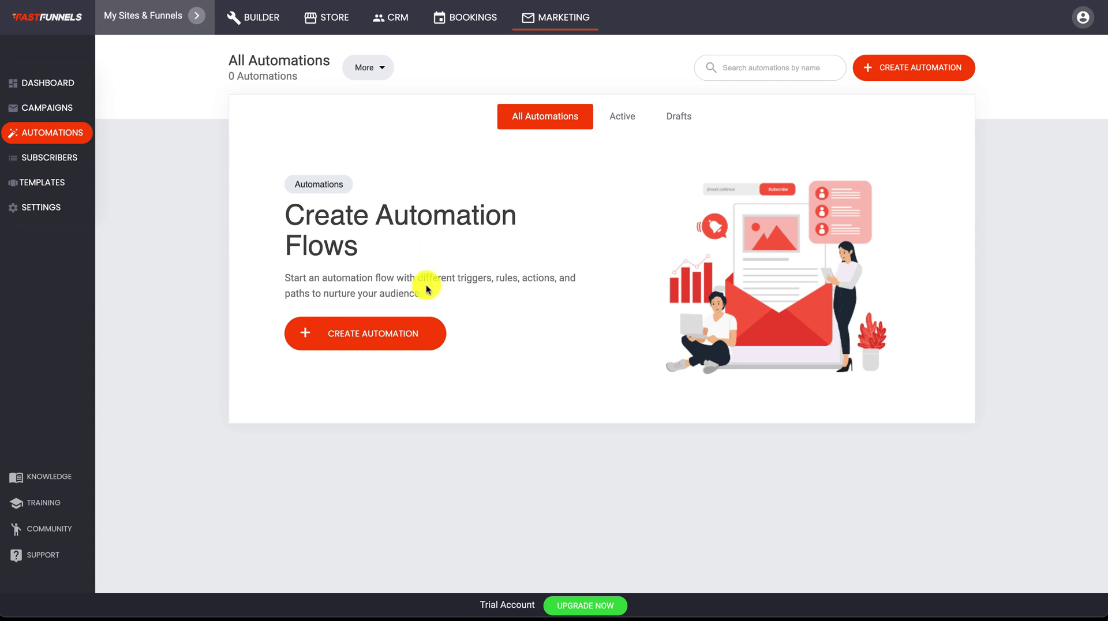
click(371, 329)
text(sched)
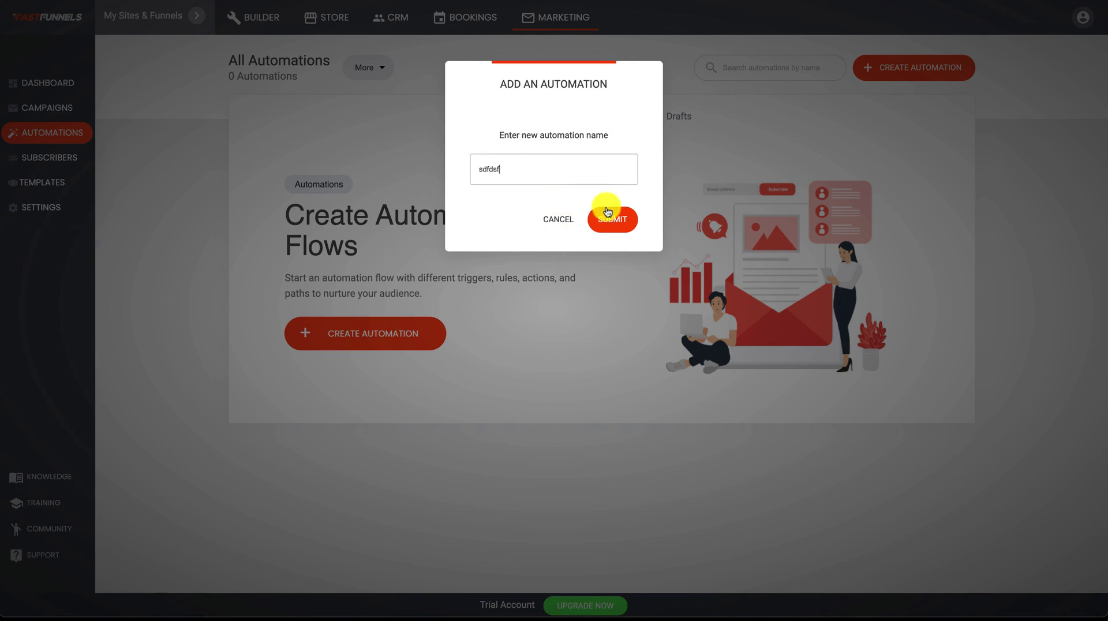
click(611, 218)
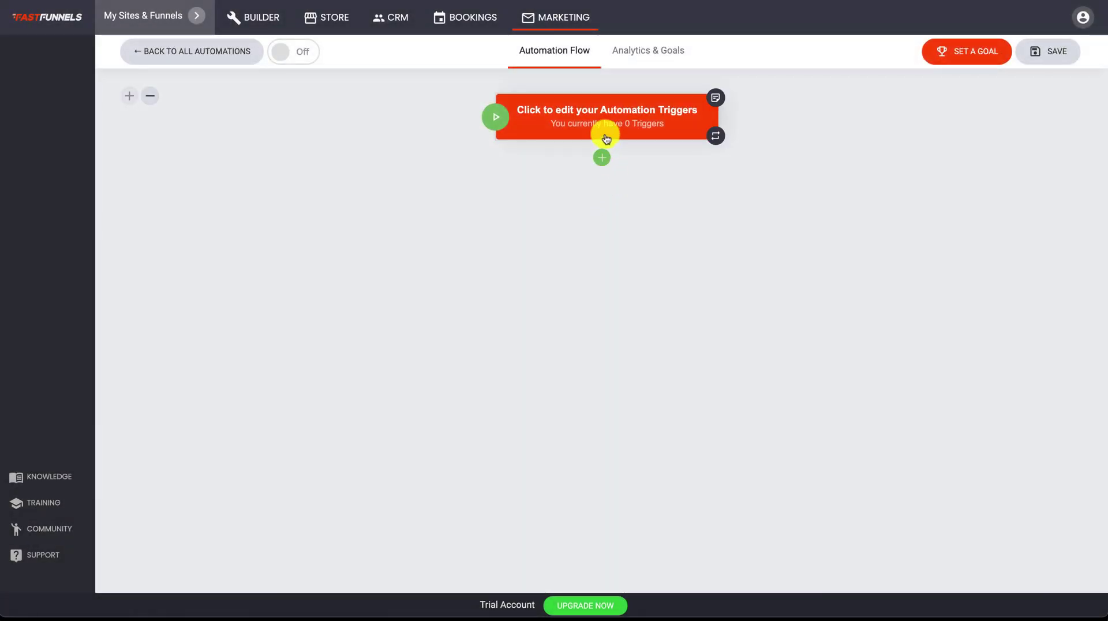
- Add an automation trigger that starts the flow when a subscriber is added to the Default list
click(589, 118)
click(564, 224)
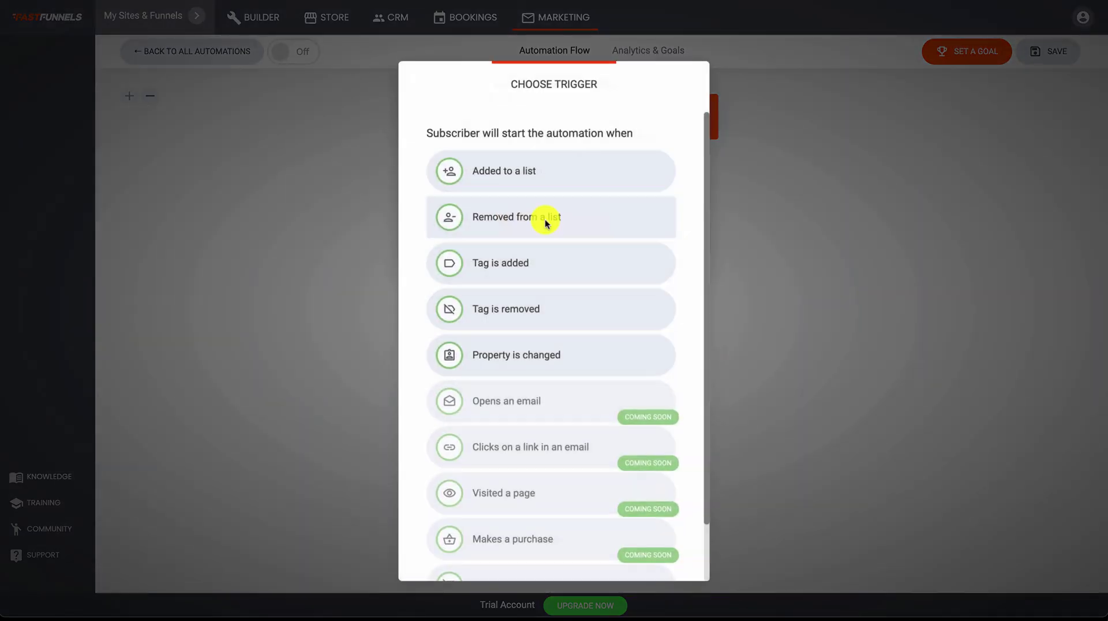
click(499, 171)
click(505, 174)
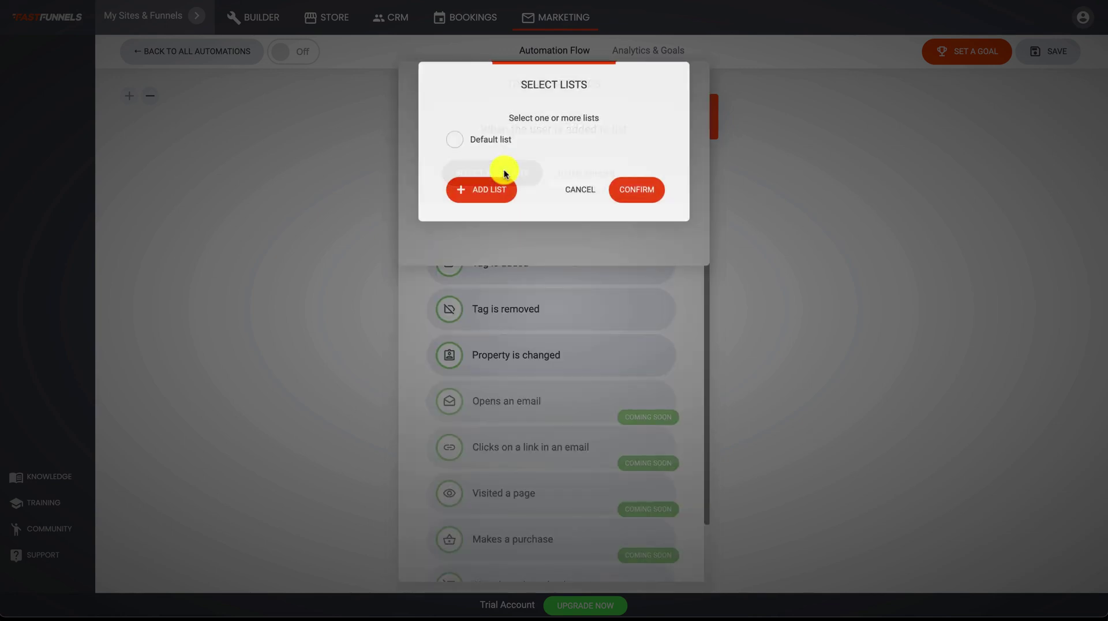
click(454, 141)
click(623, 190)
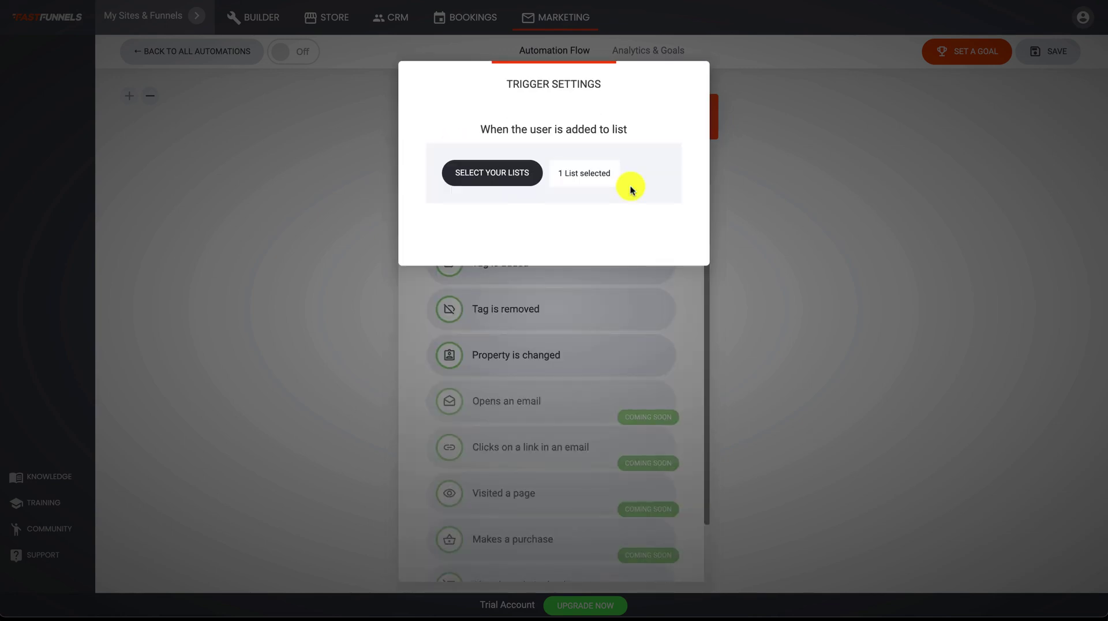
click(757, 197)
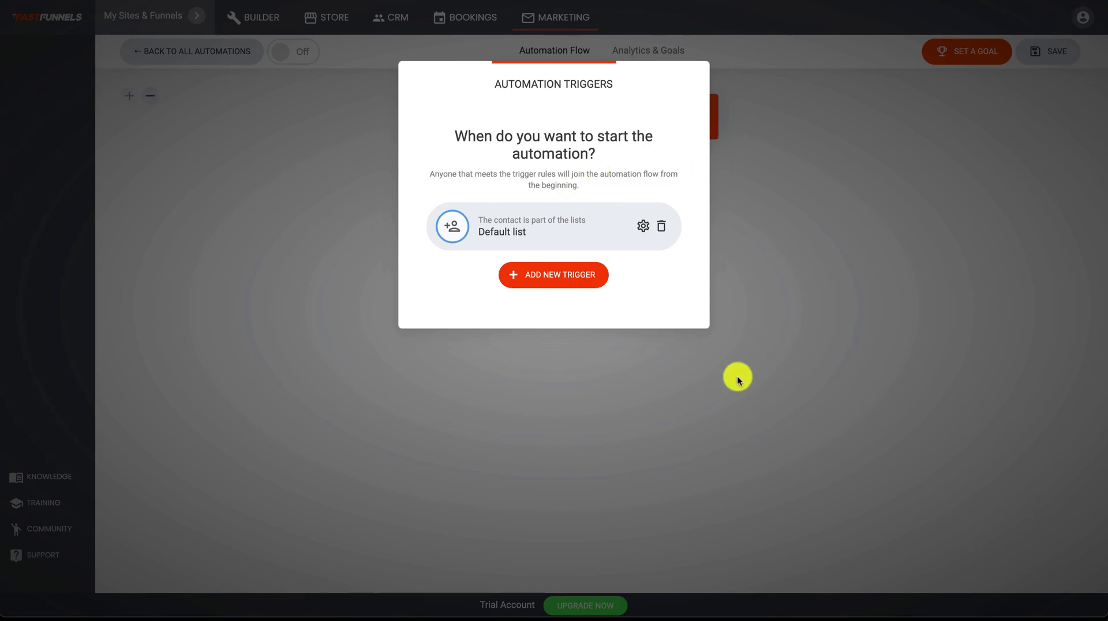
click(686, 418)
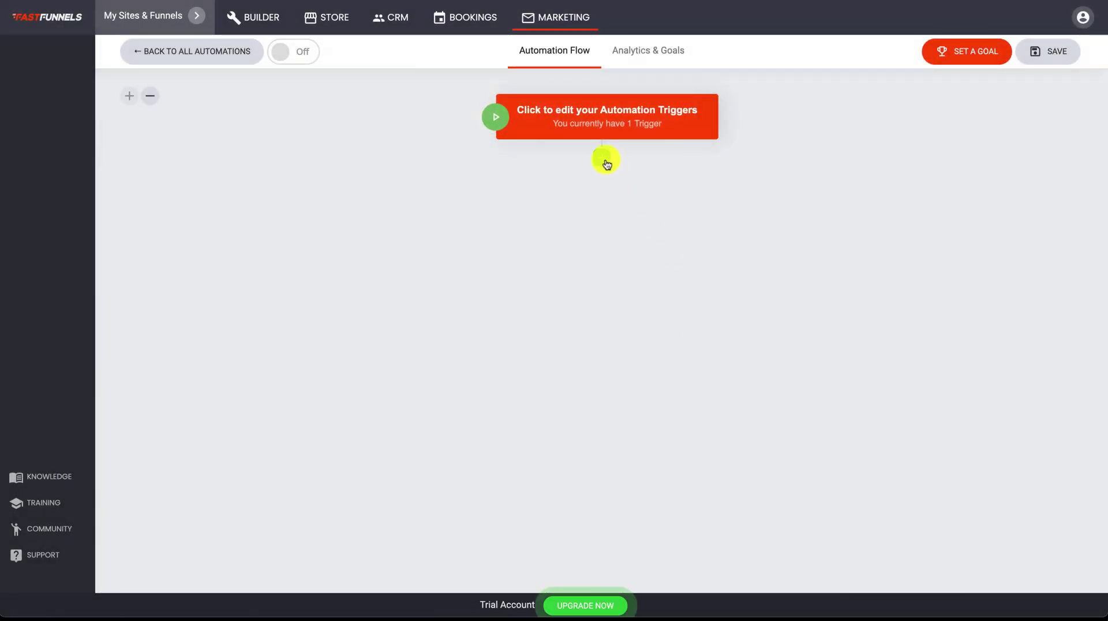
- Add a Delay step to the automation flow after the trigger, using a specific amount of time of 1 day
click(605, 162)
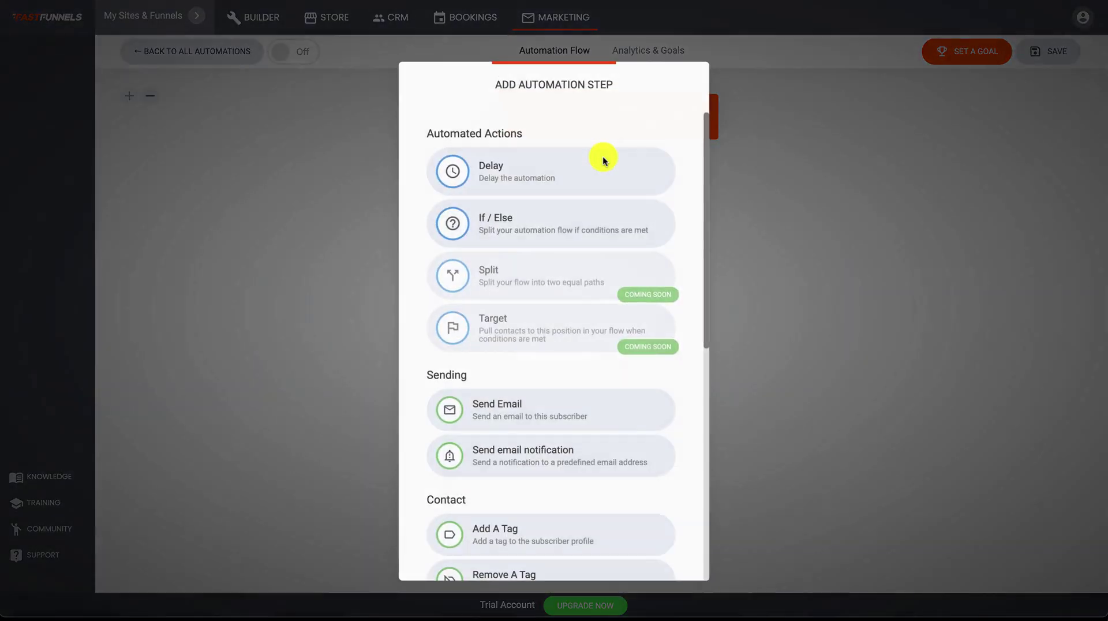
click(527, 167)
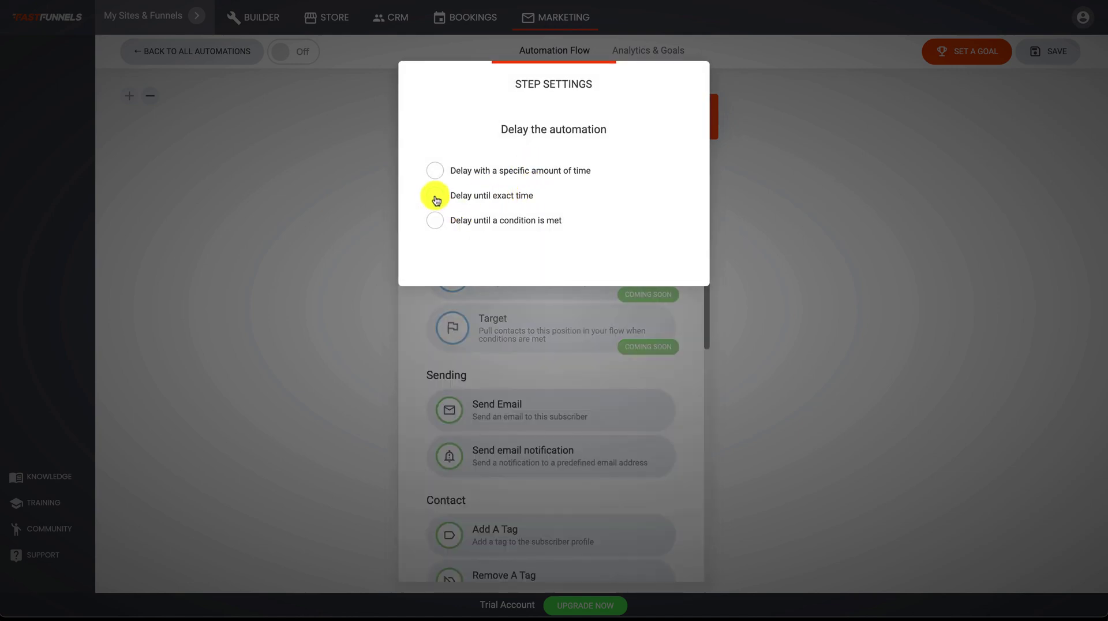
click(435, 170)
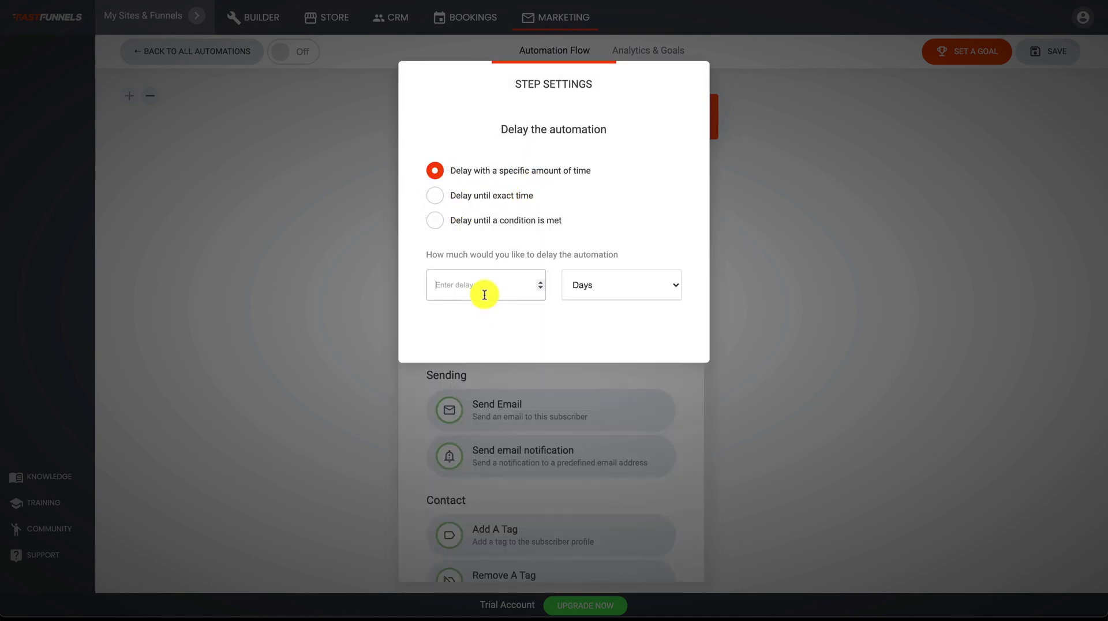
text(1)
click(762, 267)
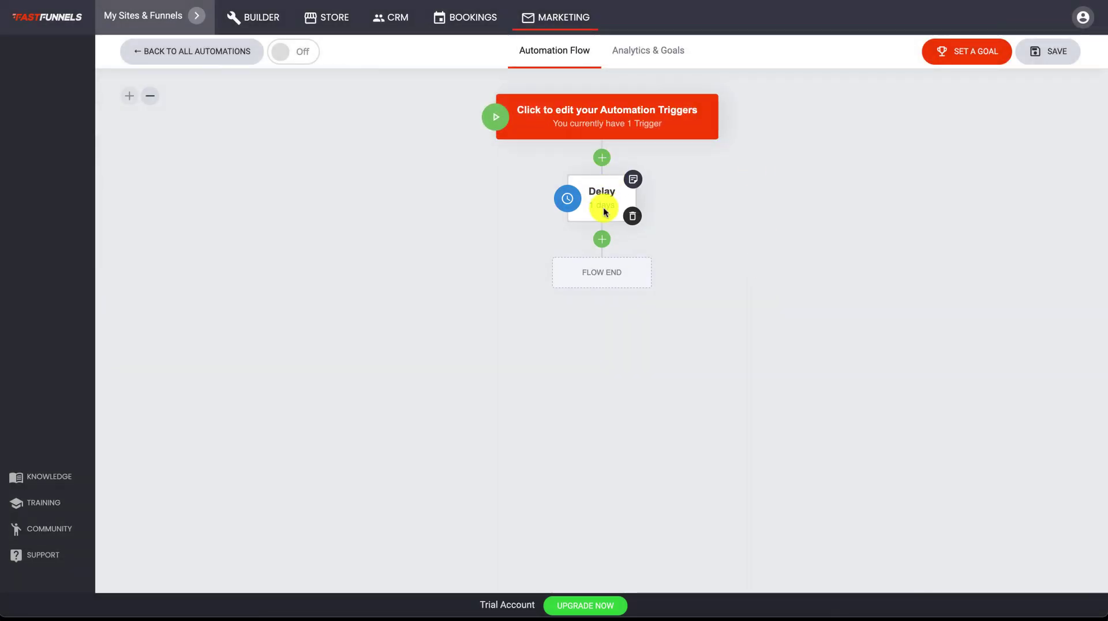
- Add a Send Email step after the delay with subject dfsfdsfdfsd, a placeholder sender name and sender email, and start building the email
click(602, 242)
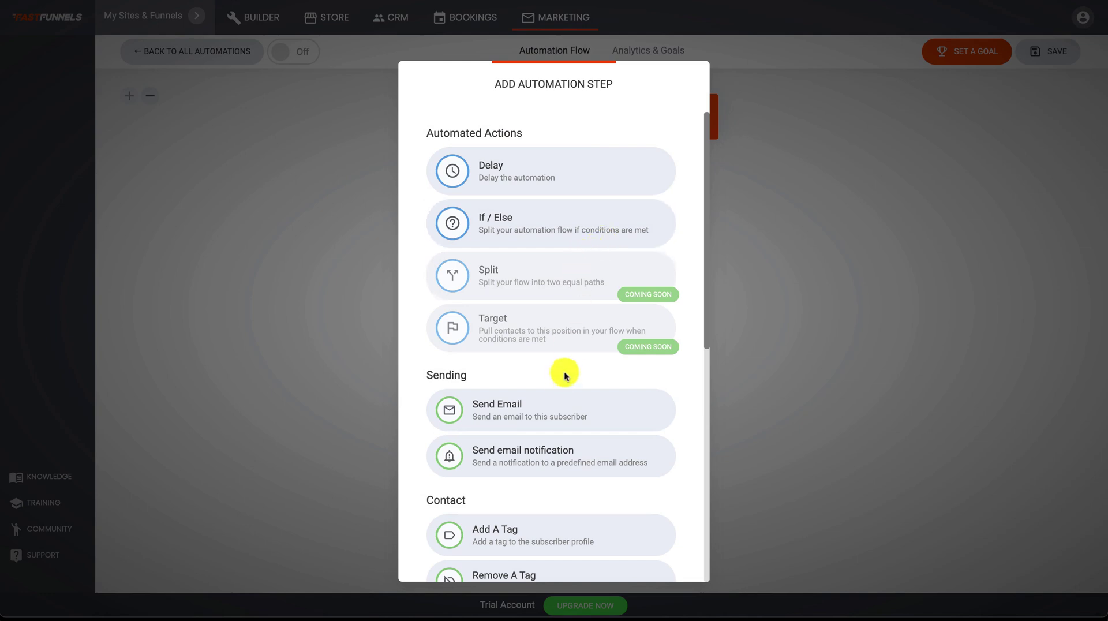
scroll(564, 374, down, 3)
click(503, 296)
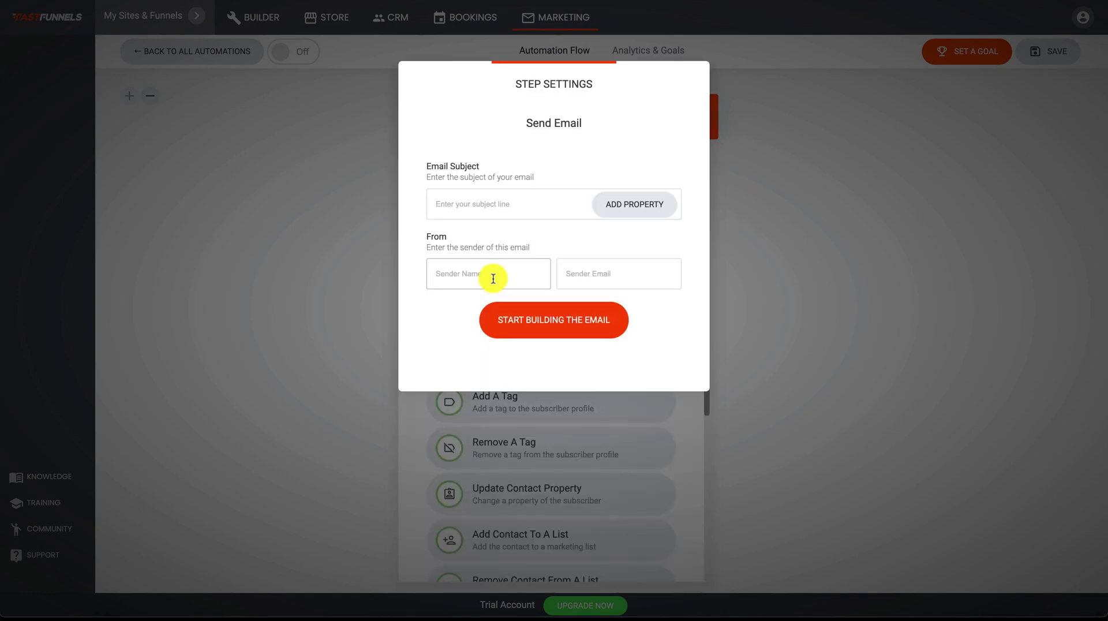
click(497, 208)
text(dfsfdsfdfsd)
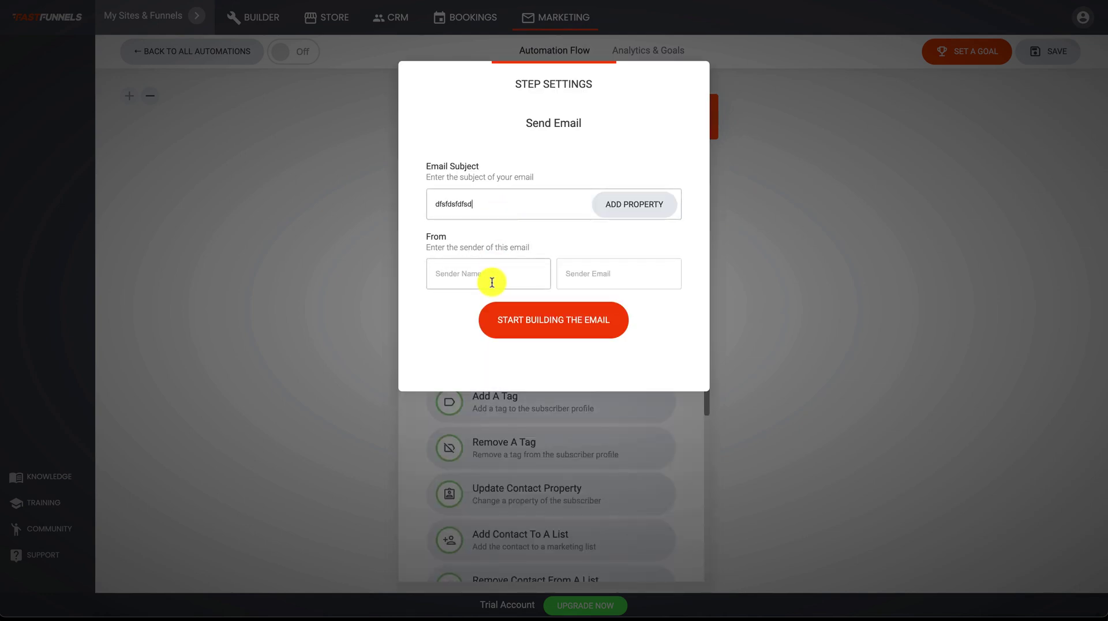
click(490, 279)
text(sdfdsfdsfsd)
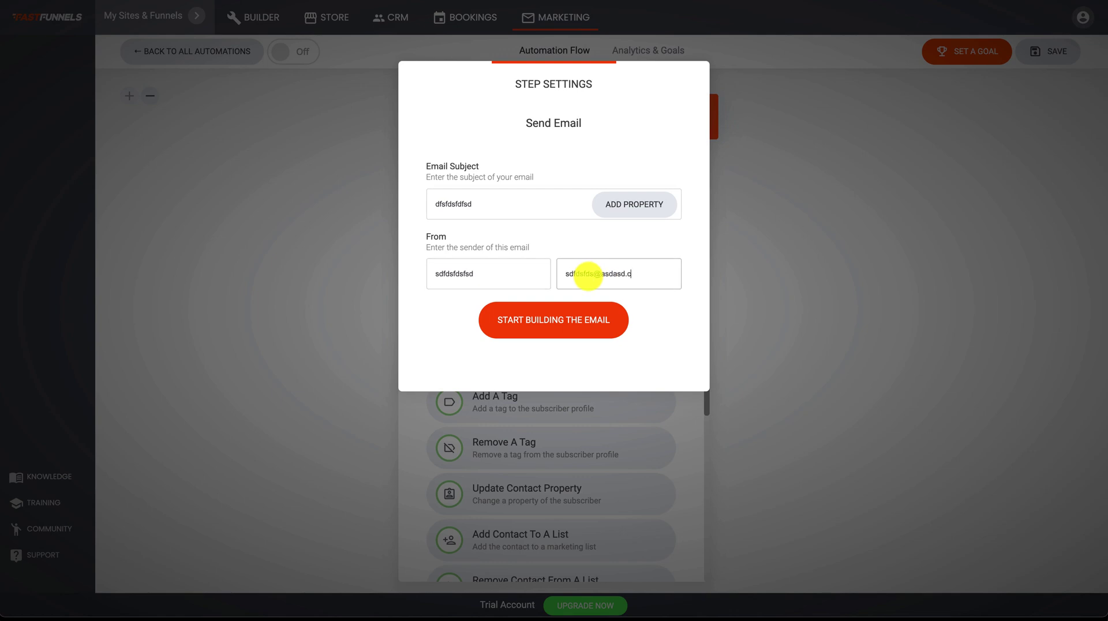
click(539, 335)
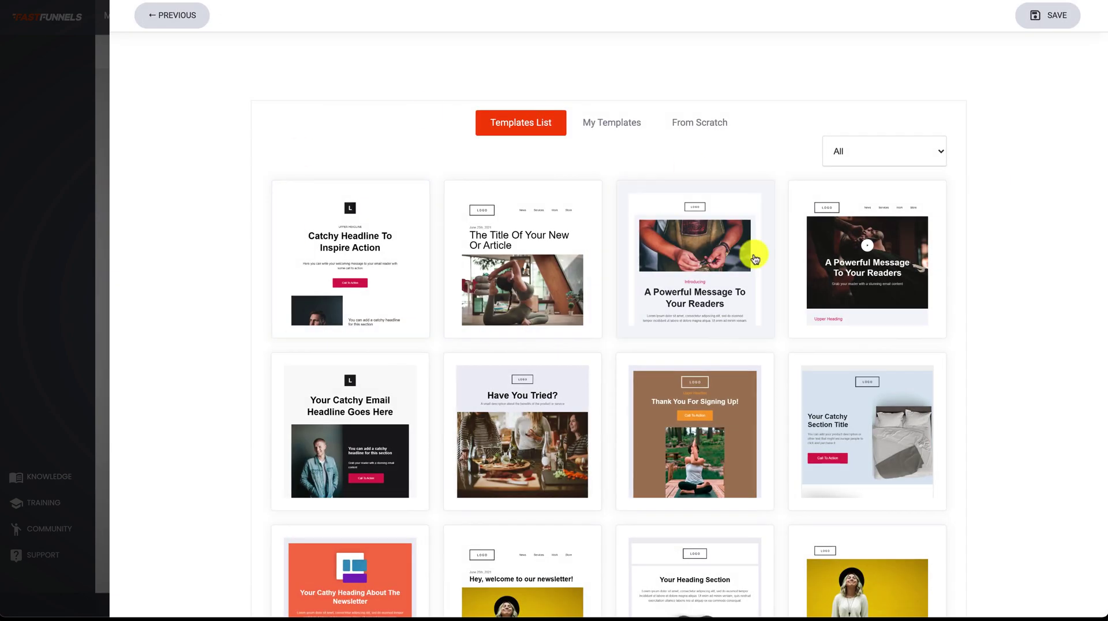
- Use the "A Powerful Message To Your Readers" template with the apron photo for the email, then save it into the flow
scroll(688, 375, down, 3)
scroll(688, 376, up, 2)
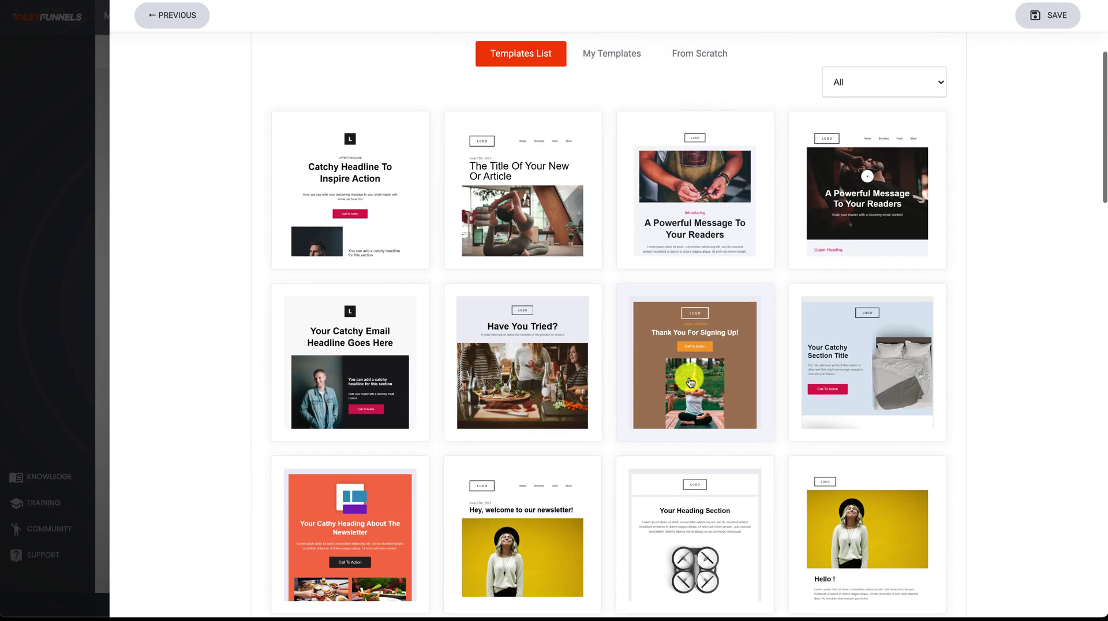
click(689, 231)
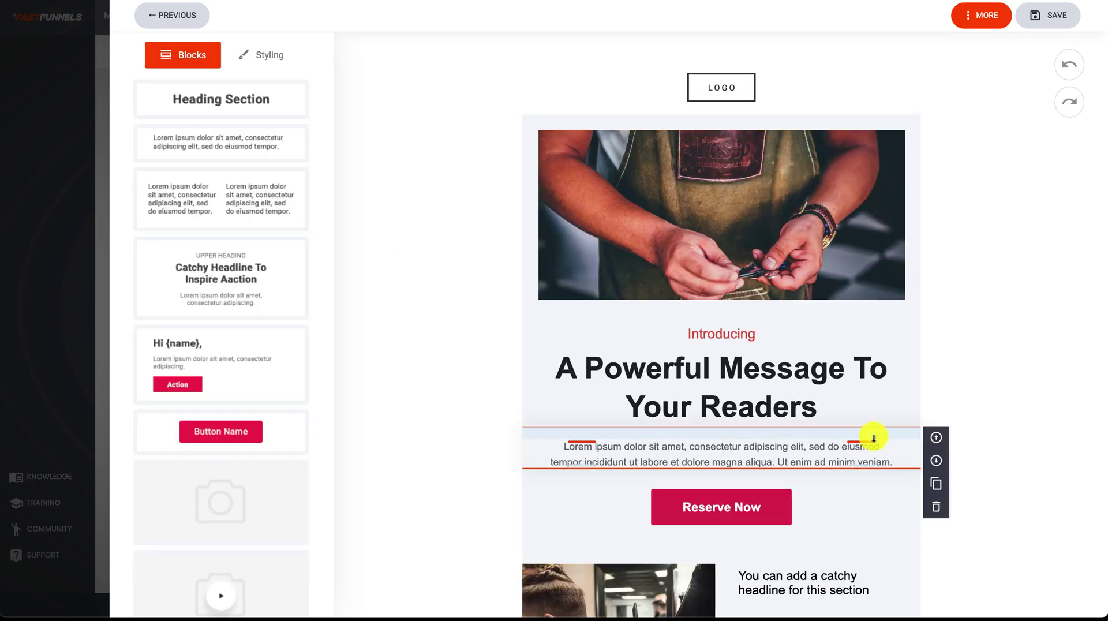
click(1039, 17)
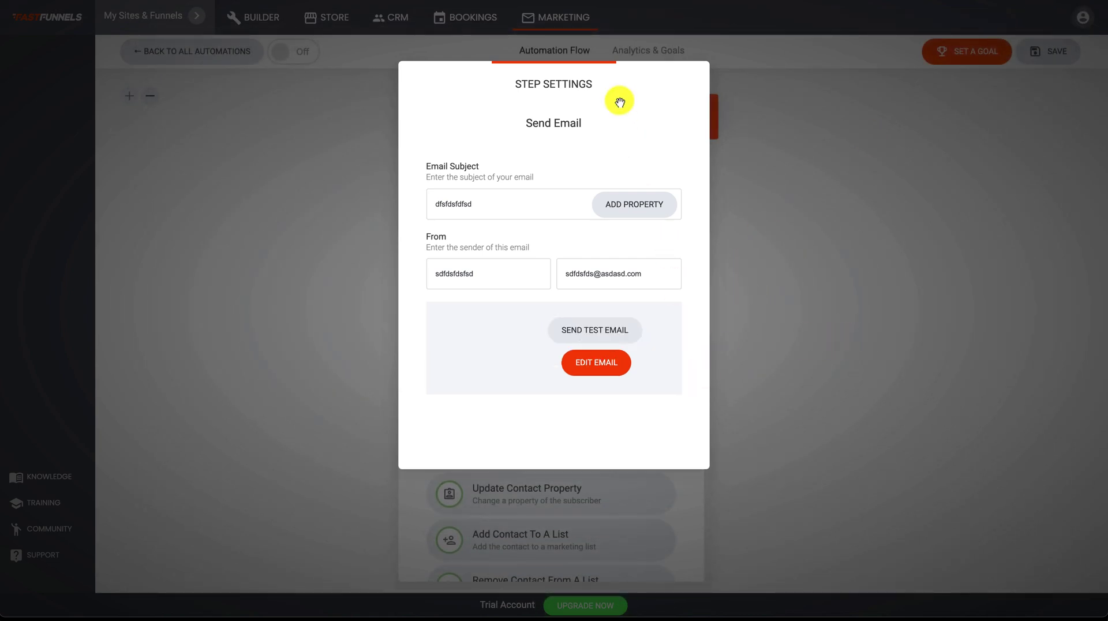
click(753, 358)
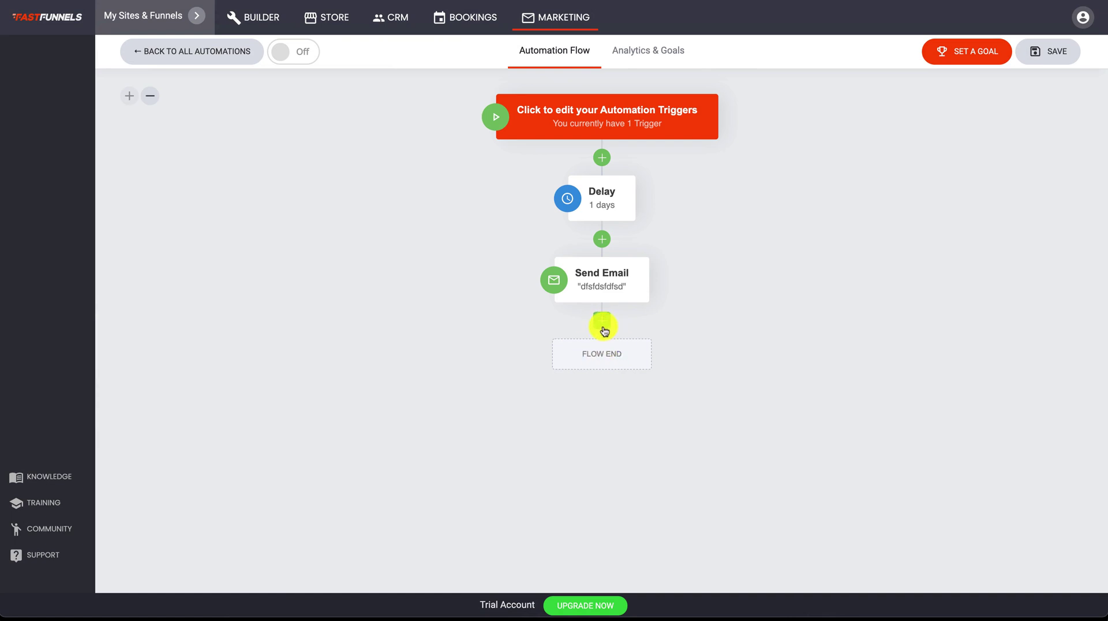
- Examine the available automation goals and the tag options of the "Tag is added" goal, then leave without setting a goal
click(970, 57)
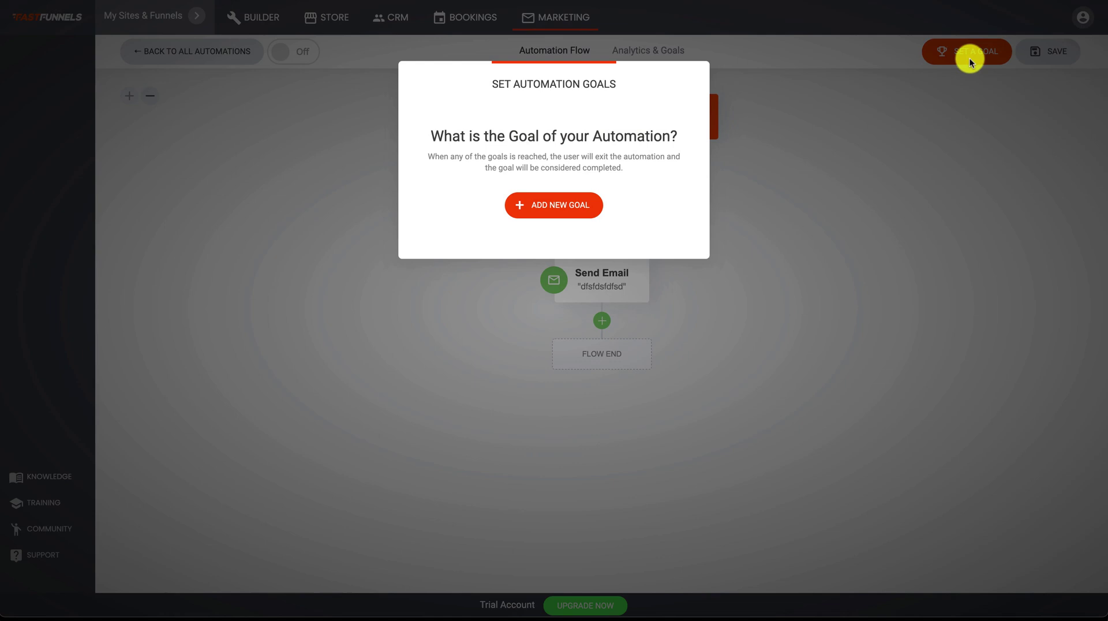
click(520, 204)
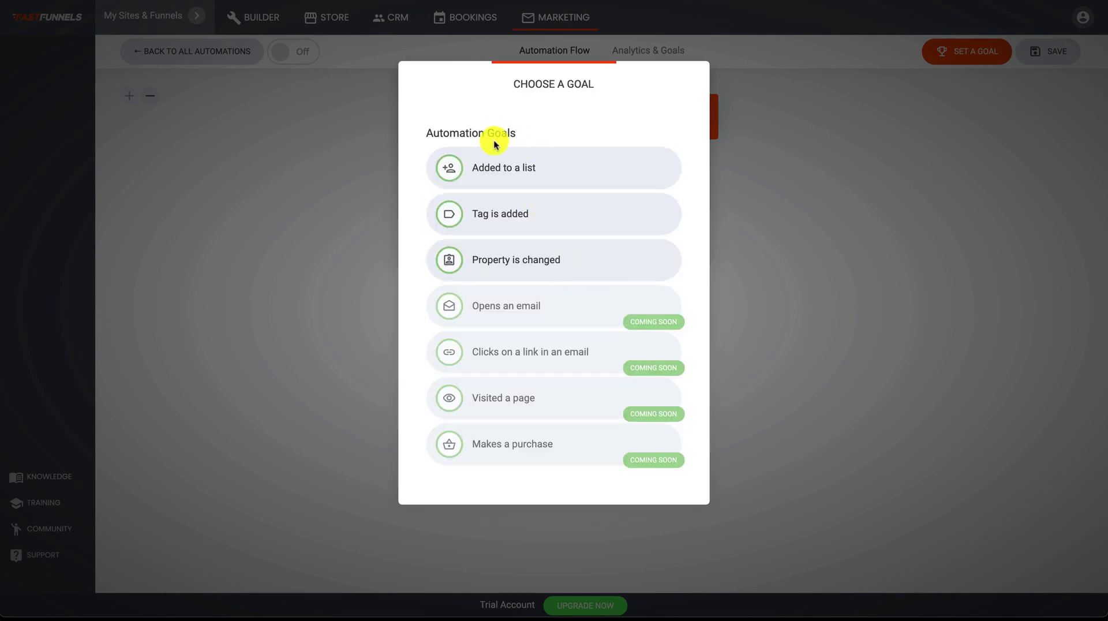
click(495, 217)
click(483, 173)
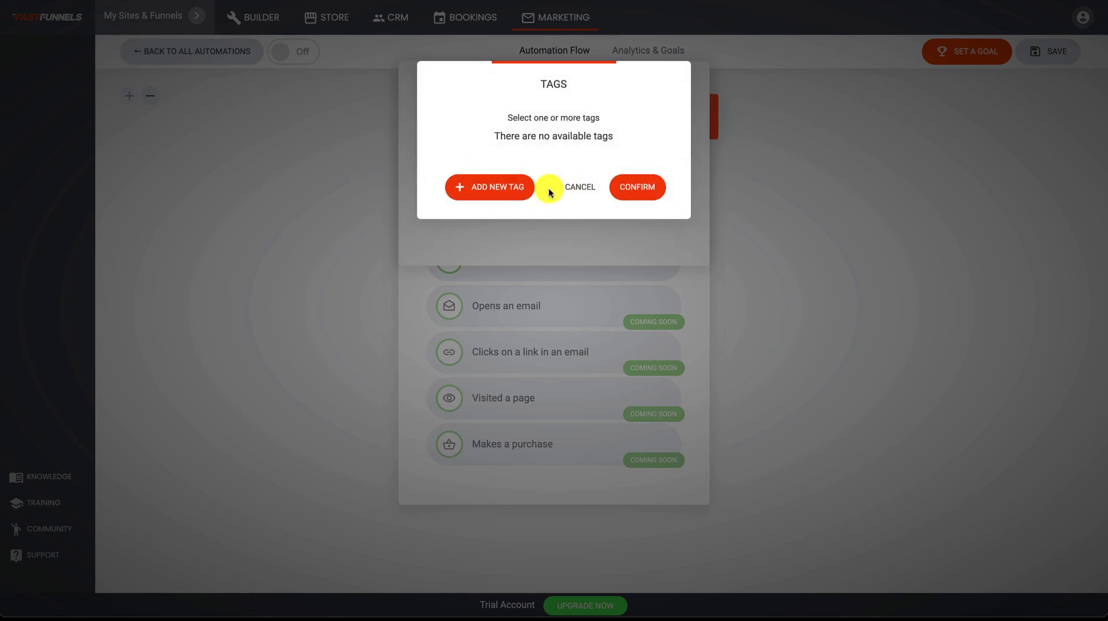
click(580, 186)
click(843, 211)
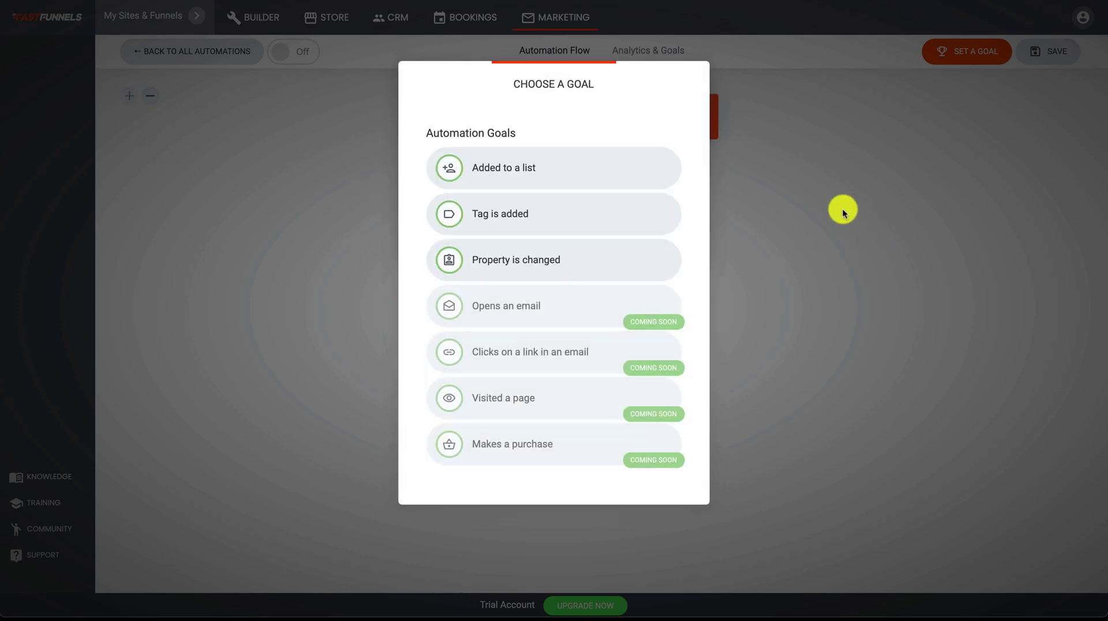
click(826, 137)
click(826, 136)
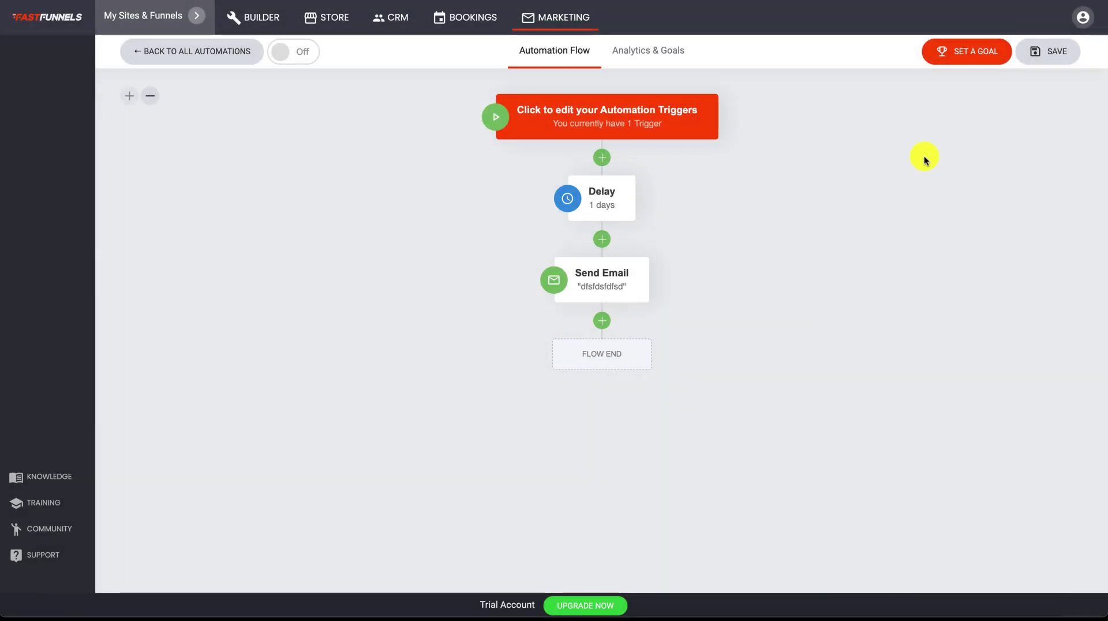
- Review the automation's Analytics & Goals page, including its email flow statistics and flow emails
click(675, 52)
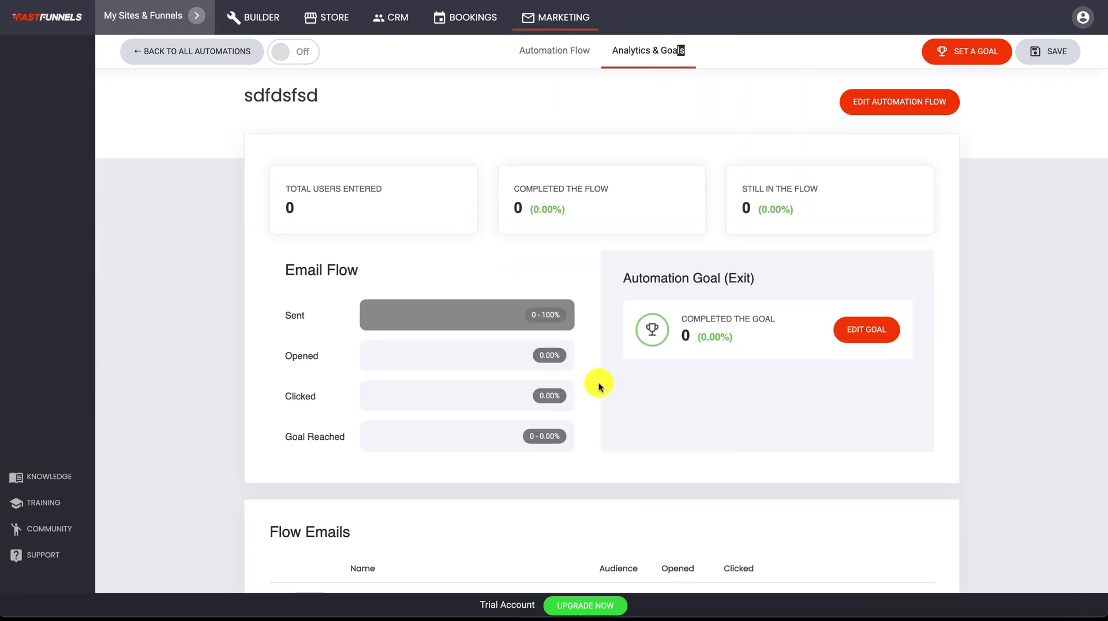
scroll(597, 382, down, 1)
scroll(598, 382, down, 3)
scroll(597, 383, up, 4)
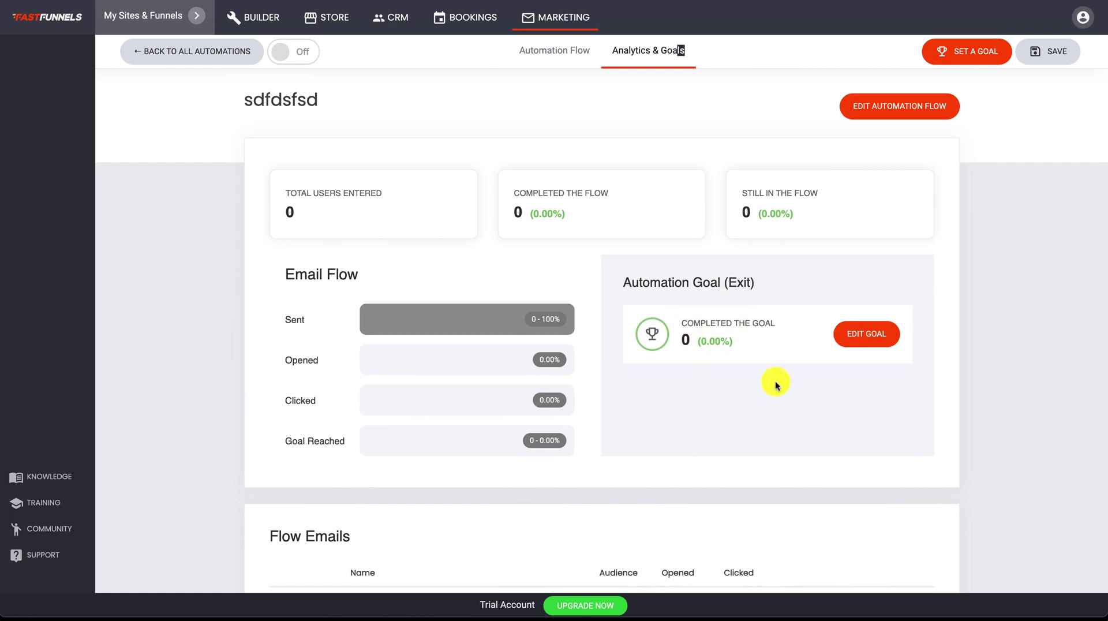
- Save the automation and return to the list of all automations
click(1061, 53)
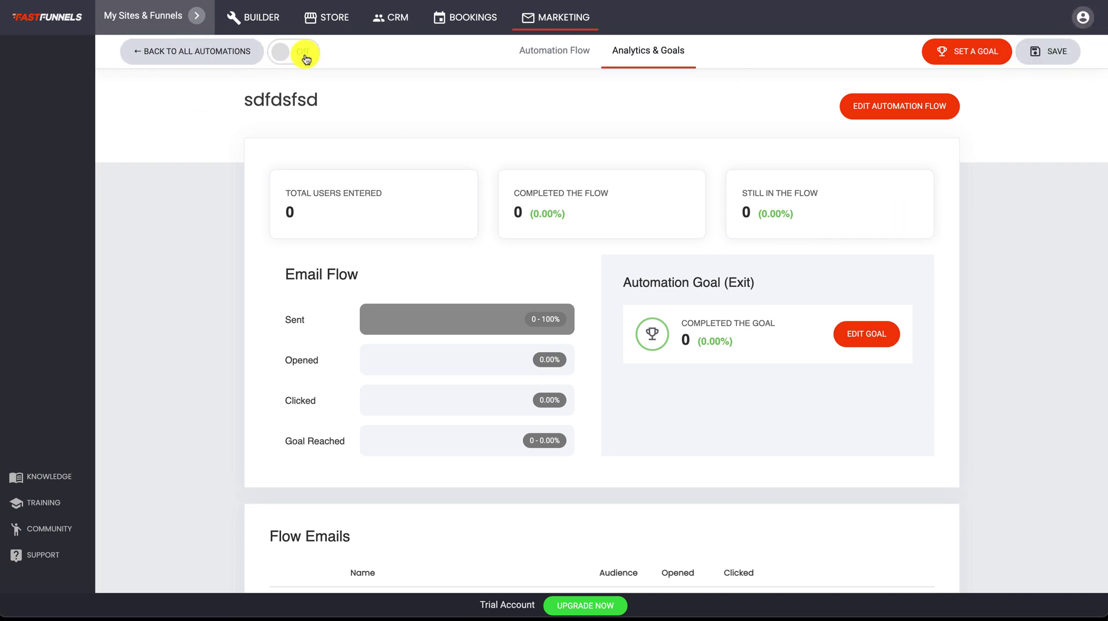
click(228, 53)
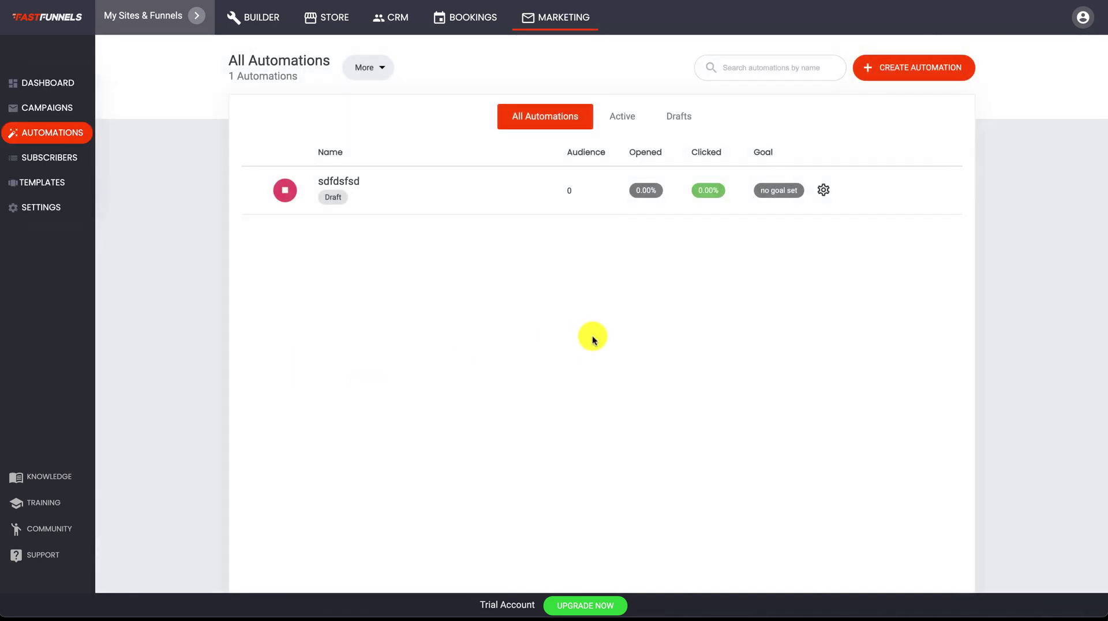
scroll(594, 337, down, 1)
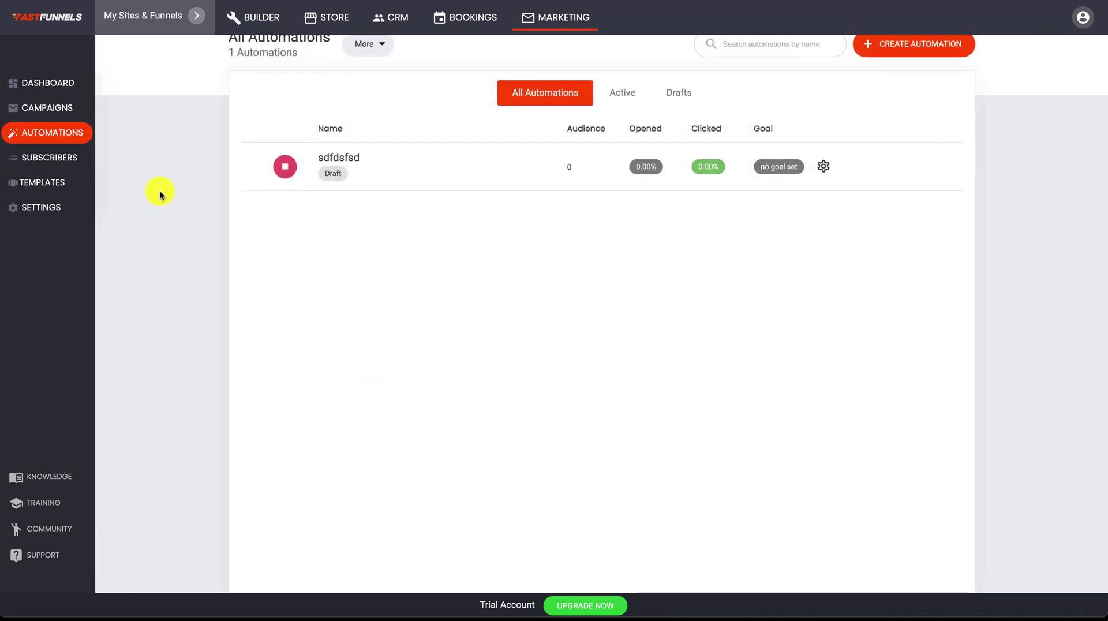
- Look through the marketing subscribers, the system and personal email templates, and the verified domain and default sender settings
click(74, 163)
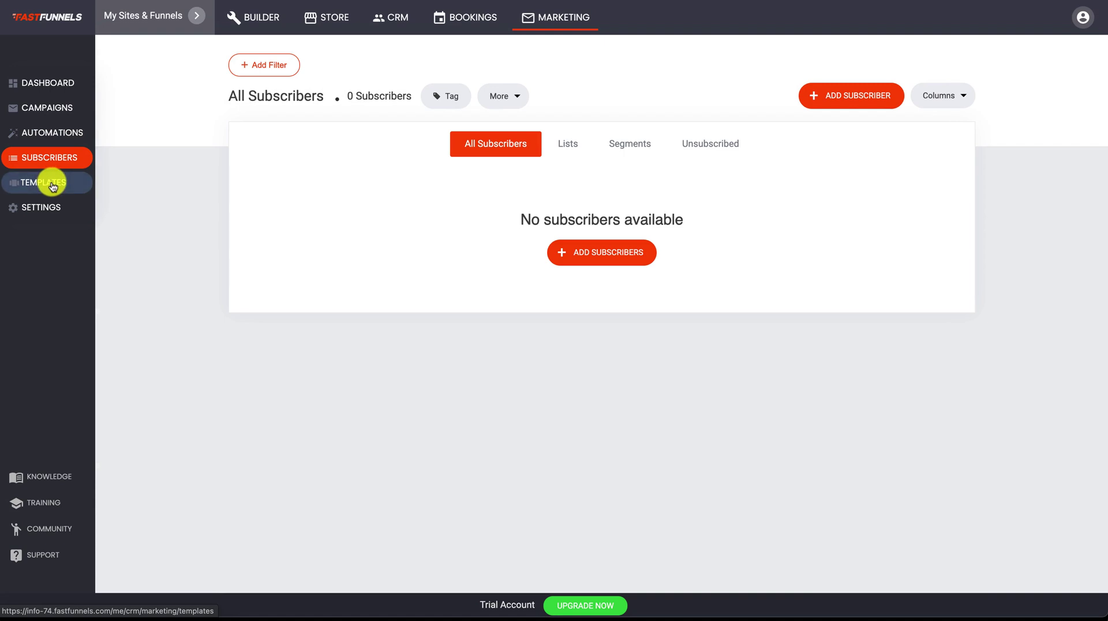
click(52, 186)
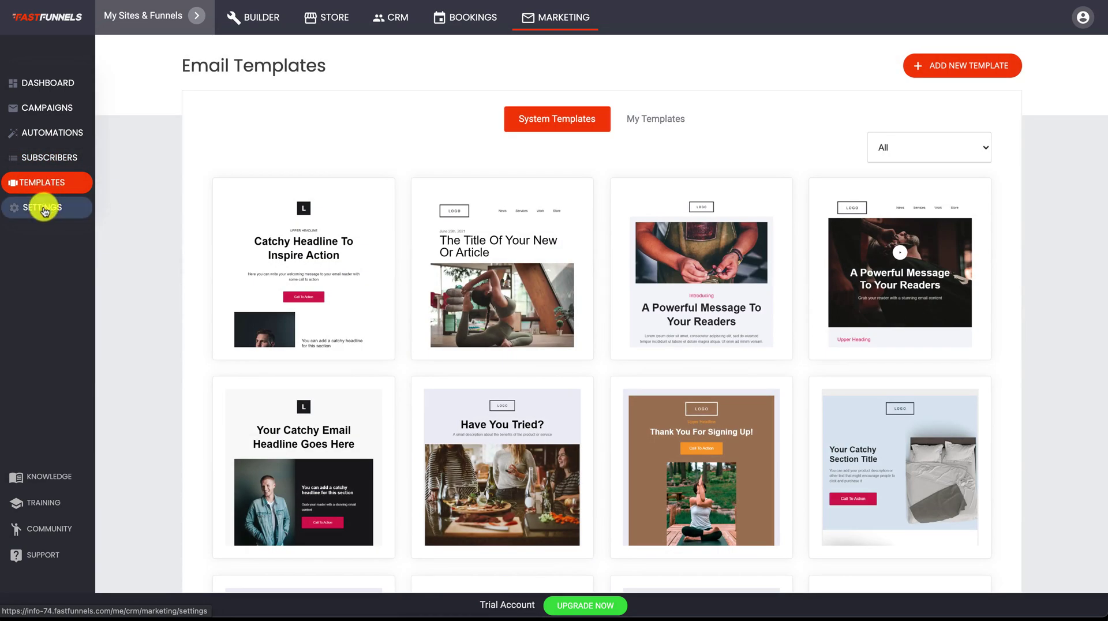
click(686, 119)
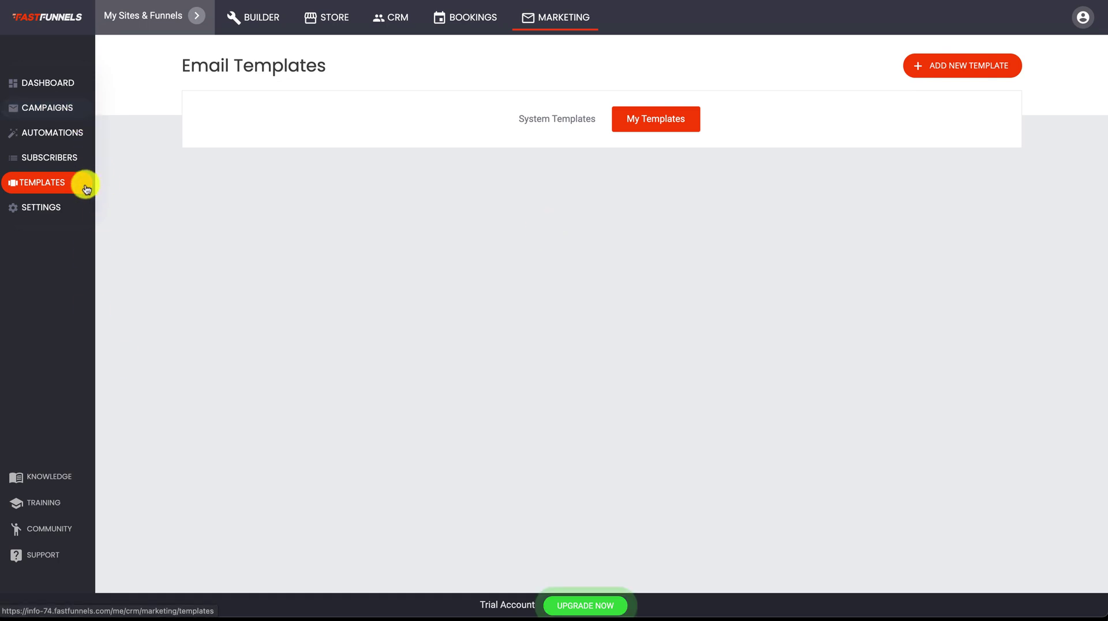
click(53, 209)
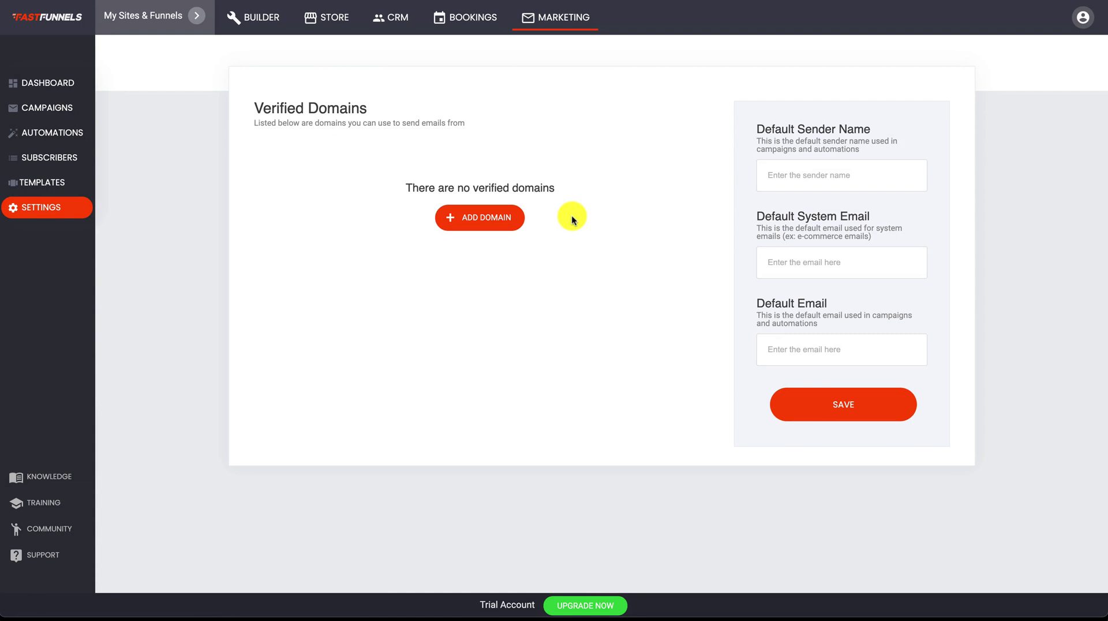
- Open the account settings and review the project's admins and billing plans
click(1084, 19)
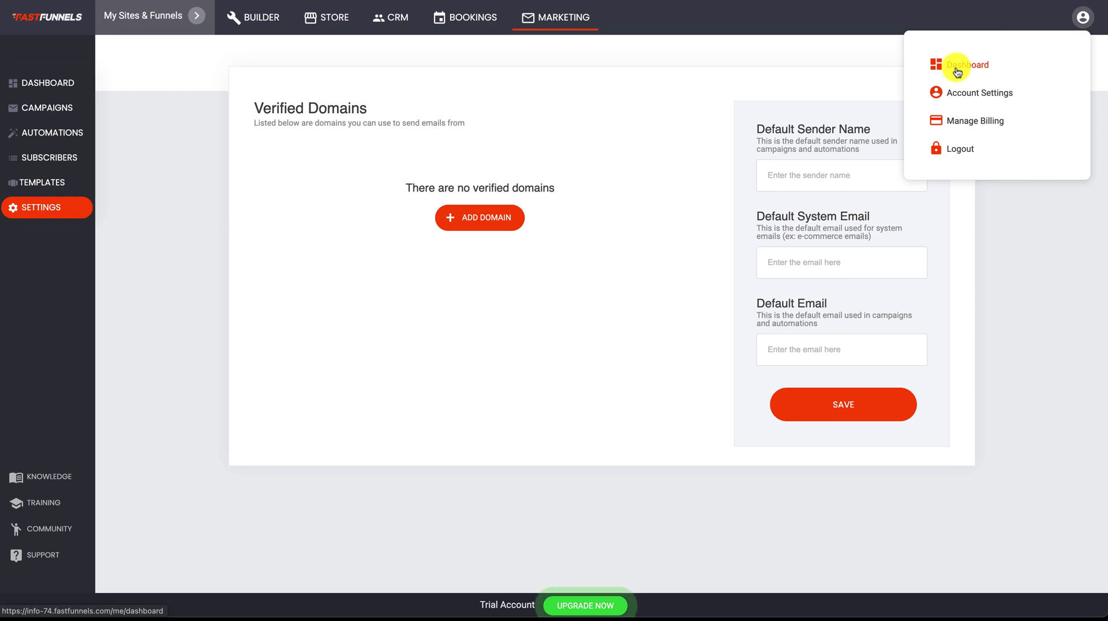
click(973, 96)
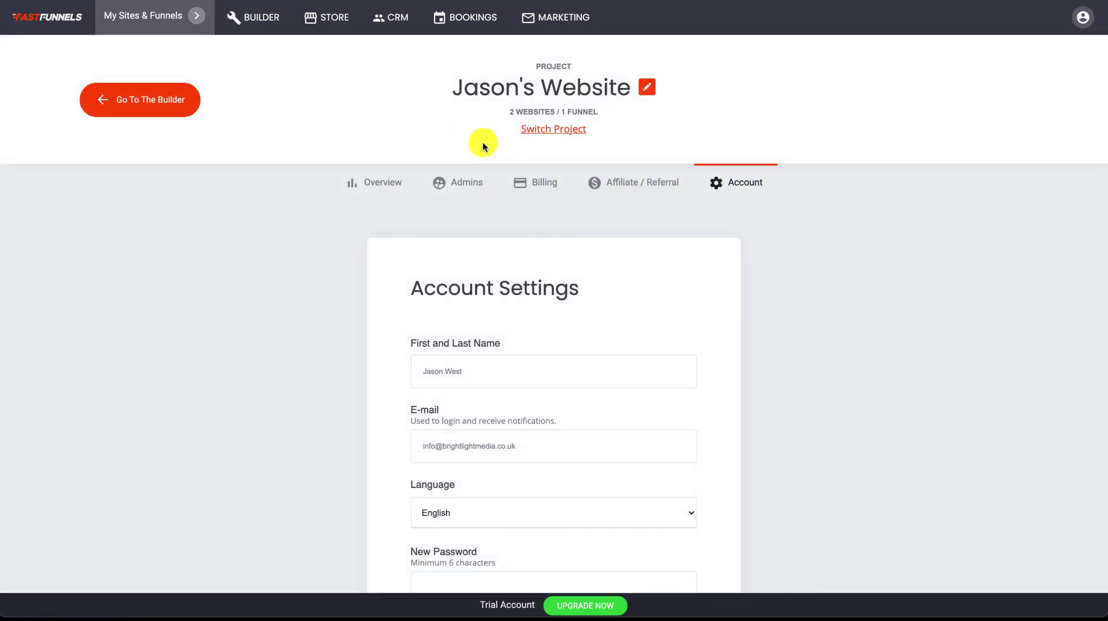
click(482, 185)
scroll(653, 314, down, 1)
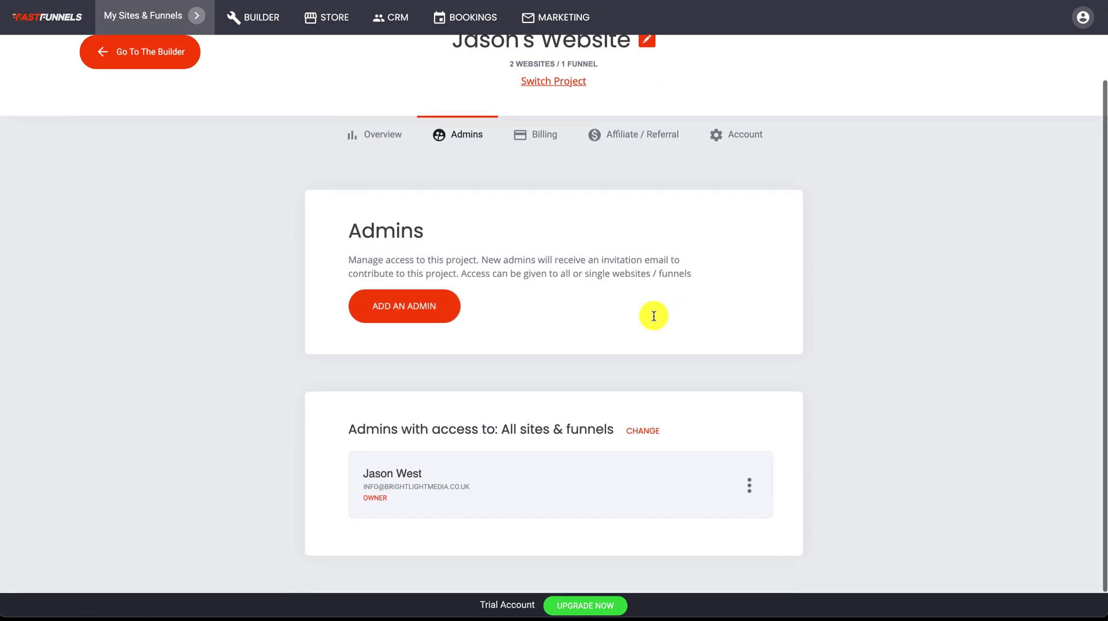
click(538, 136)
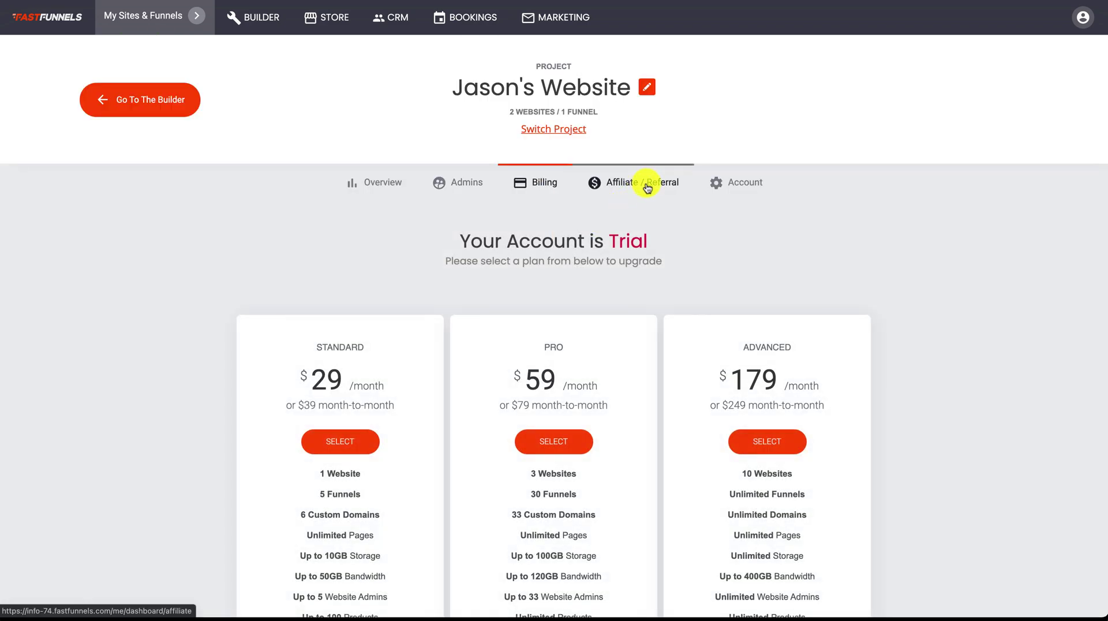
- Review the affiliate and referral program details, then open the project overview with its website analytics
click(644, 186)
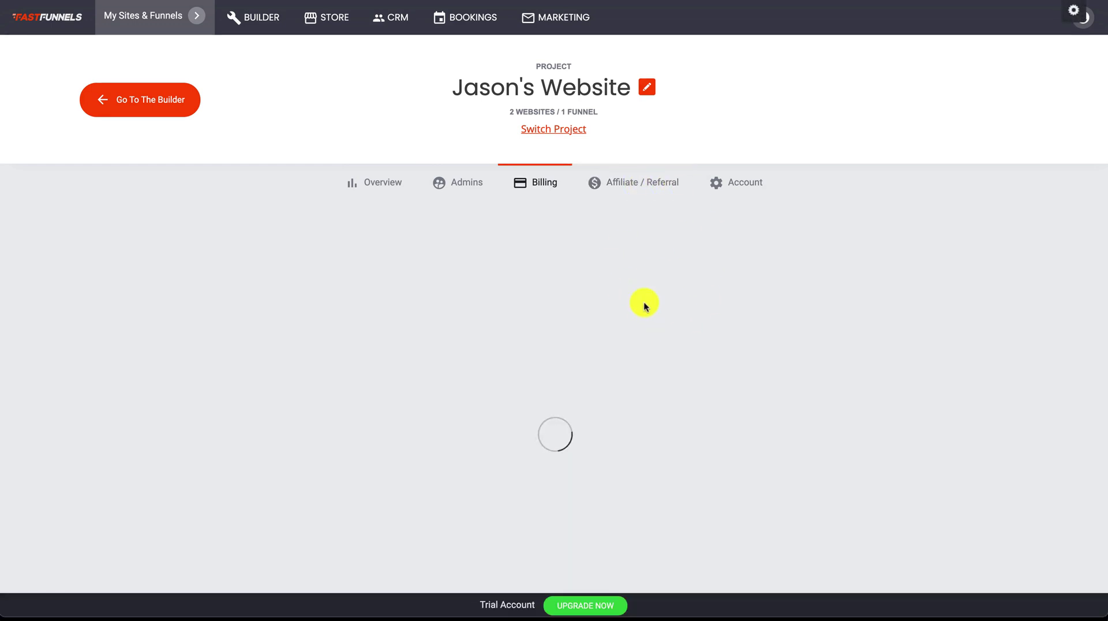
scroll(646, 306, down, 3)
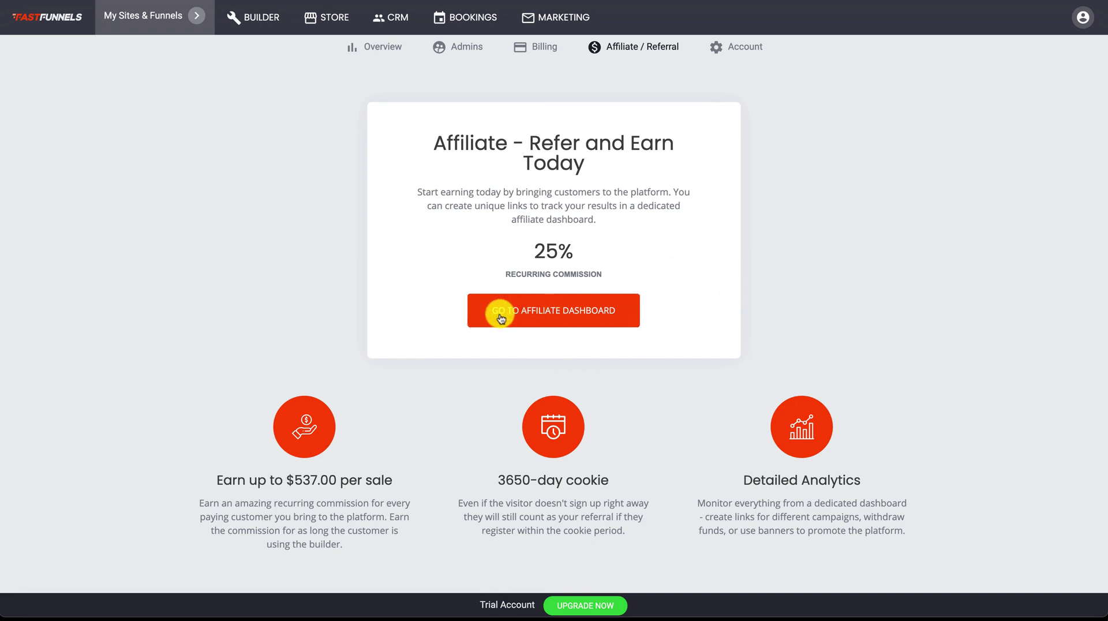
scroll(797, 306, up, 3)
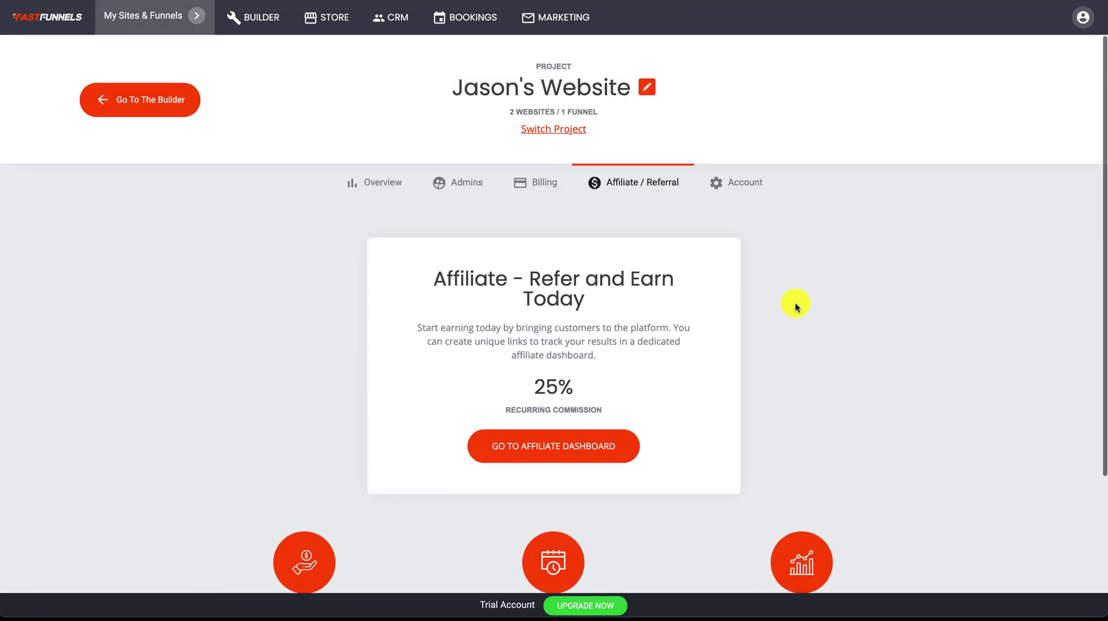
click(387, 183)
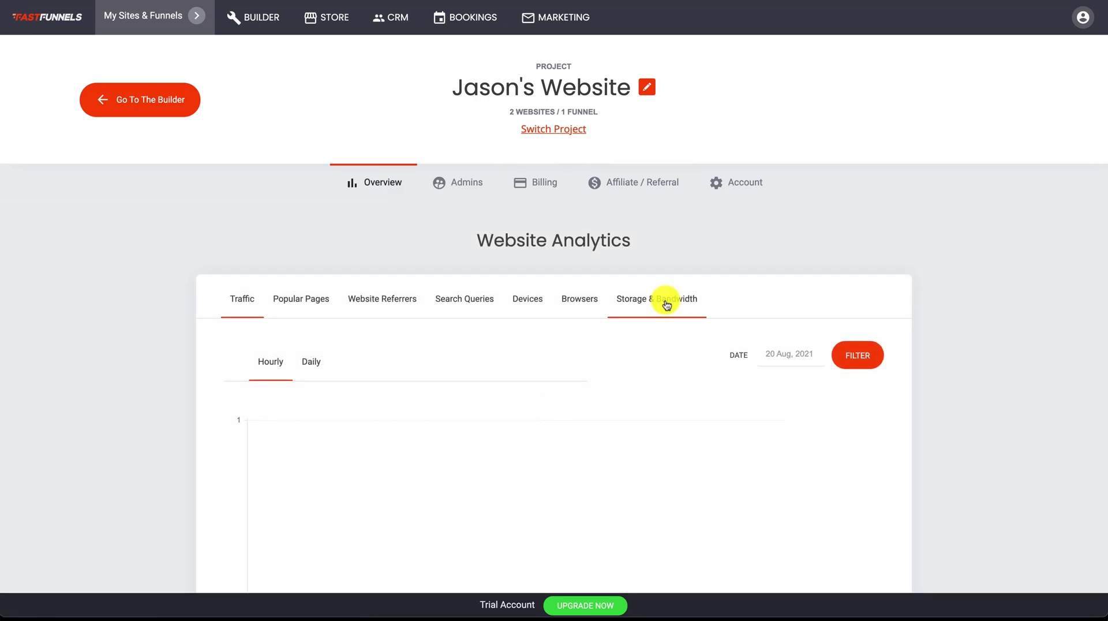
- Look through the website analytics for traffic, popular pages, website referrers, search queries and devices
scroll(666, 304, down, 3)
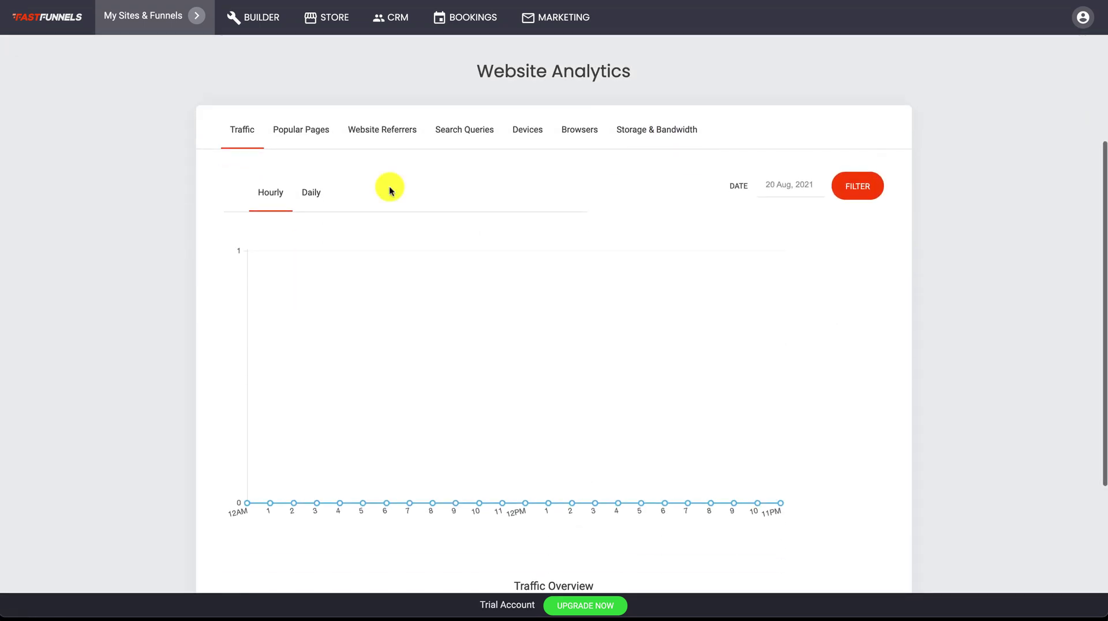
click(315, 131)
click(375, 280)
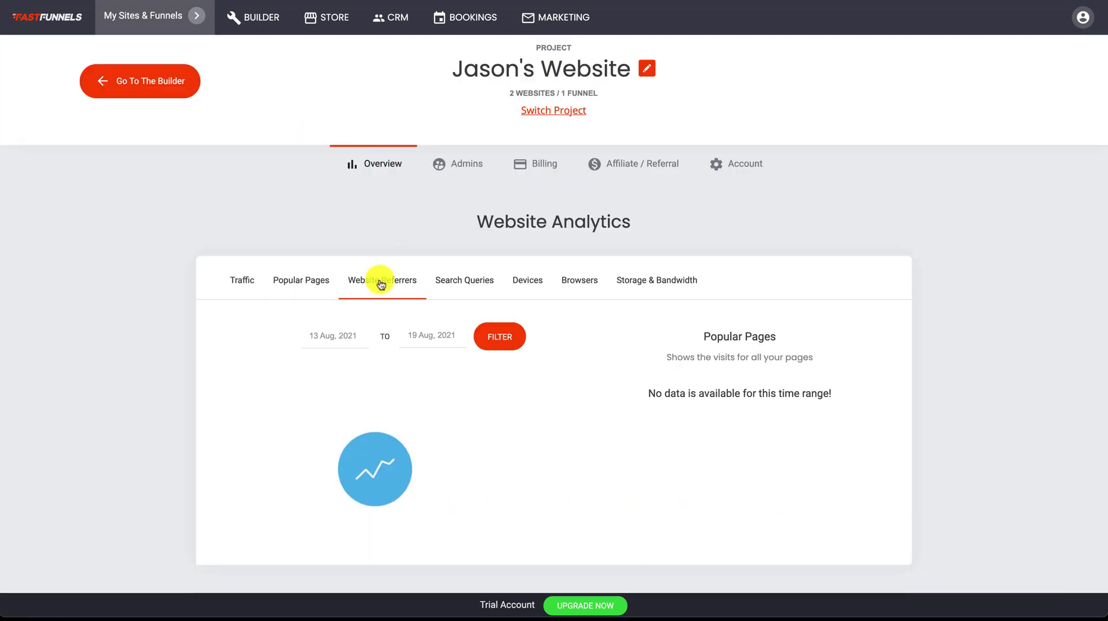
click(472, 283)
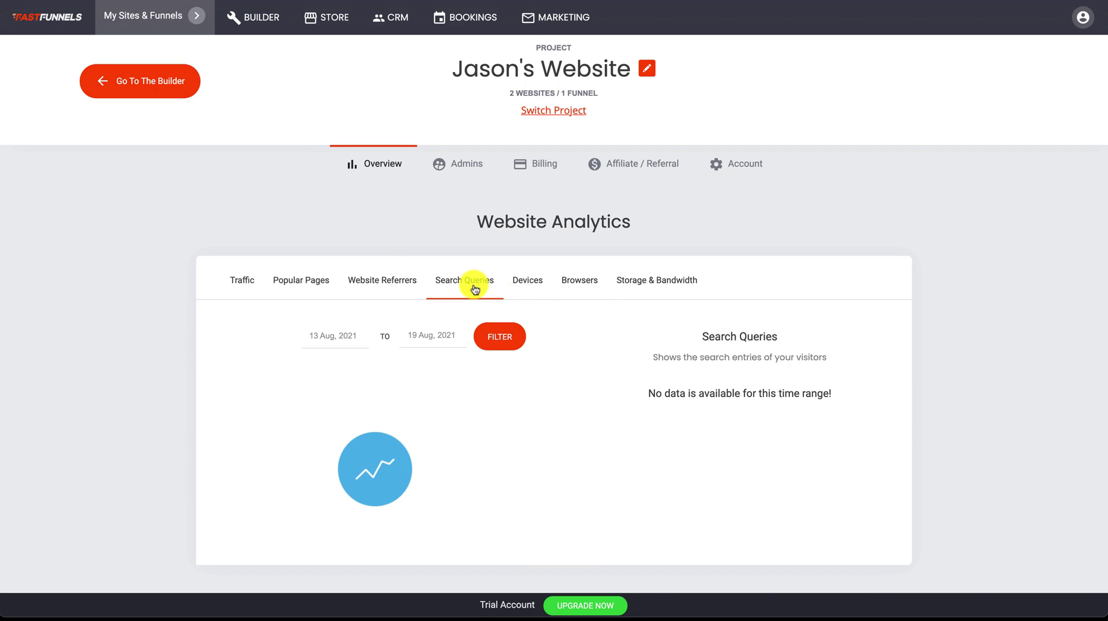
click(511, 287)
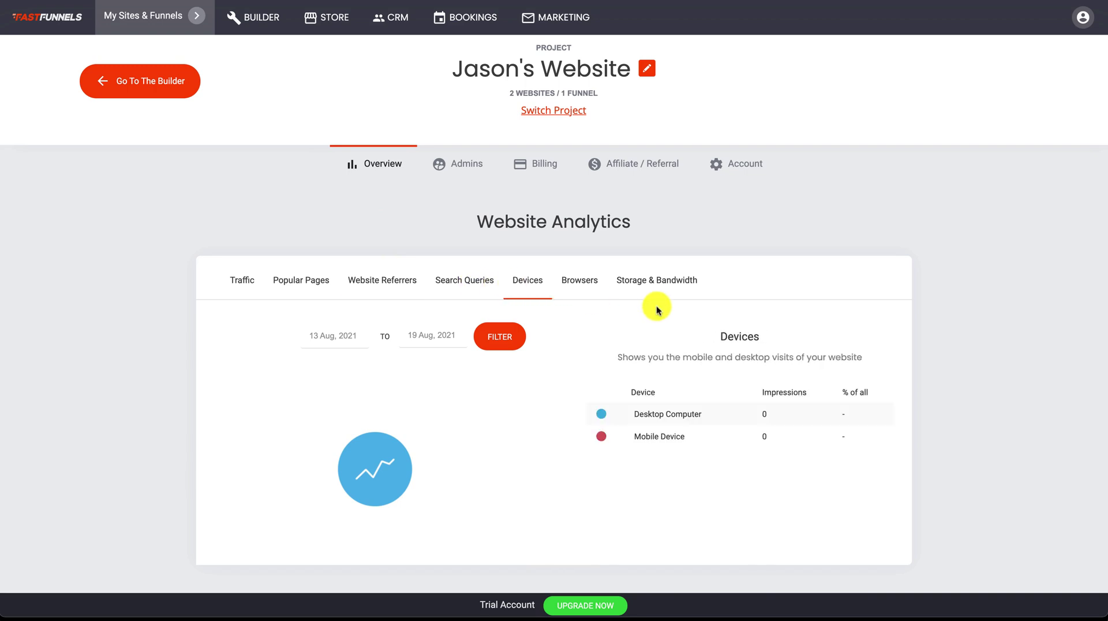
- Check the hourly traffic chart in the website analytics once more and return to the website builder
click(237, 279)
scroll(735, 282, down, 3)
scroll(761, 286, up, 1)
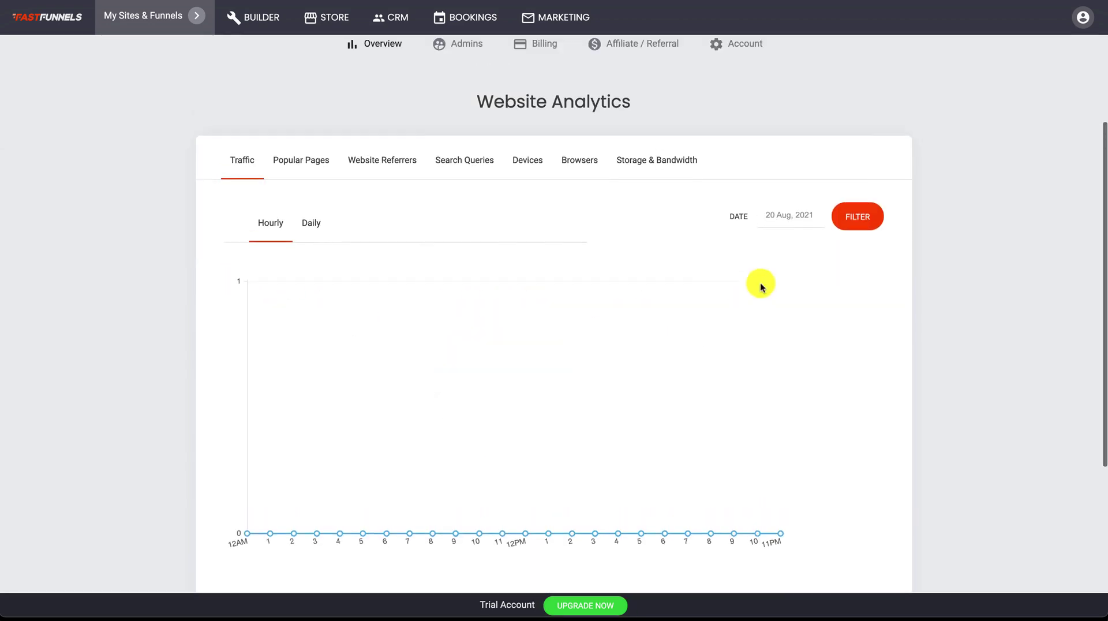
scroll(761, 287, up, 1)
scroll(760, 287, up, 1)
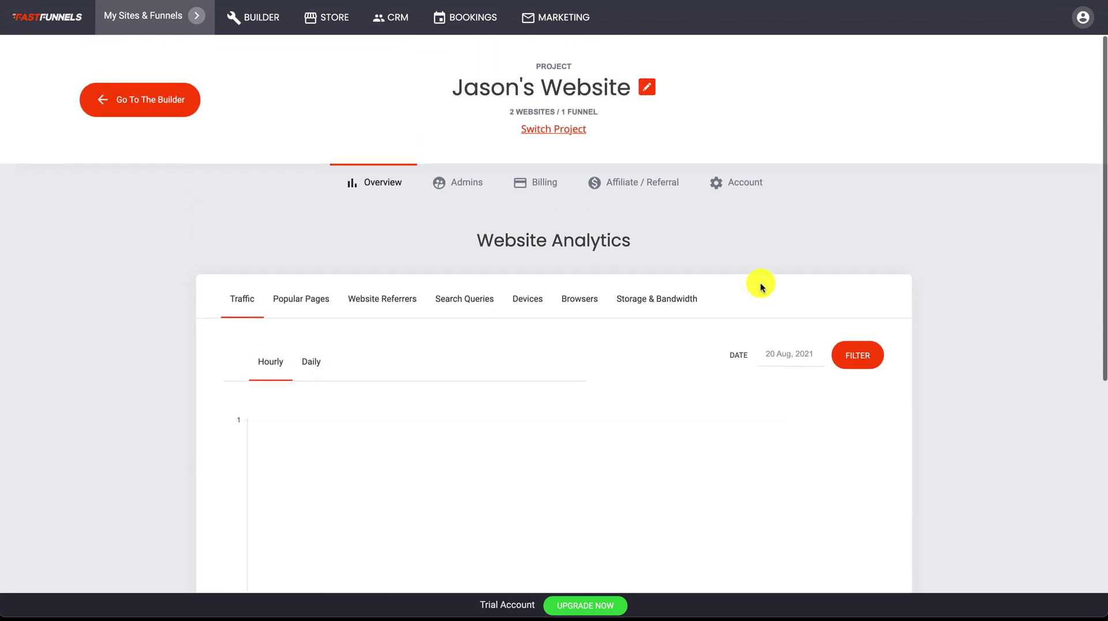
click(262, 29)
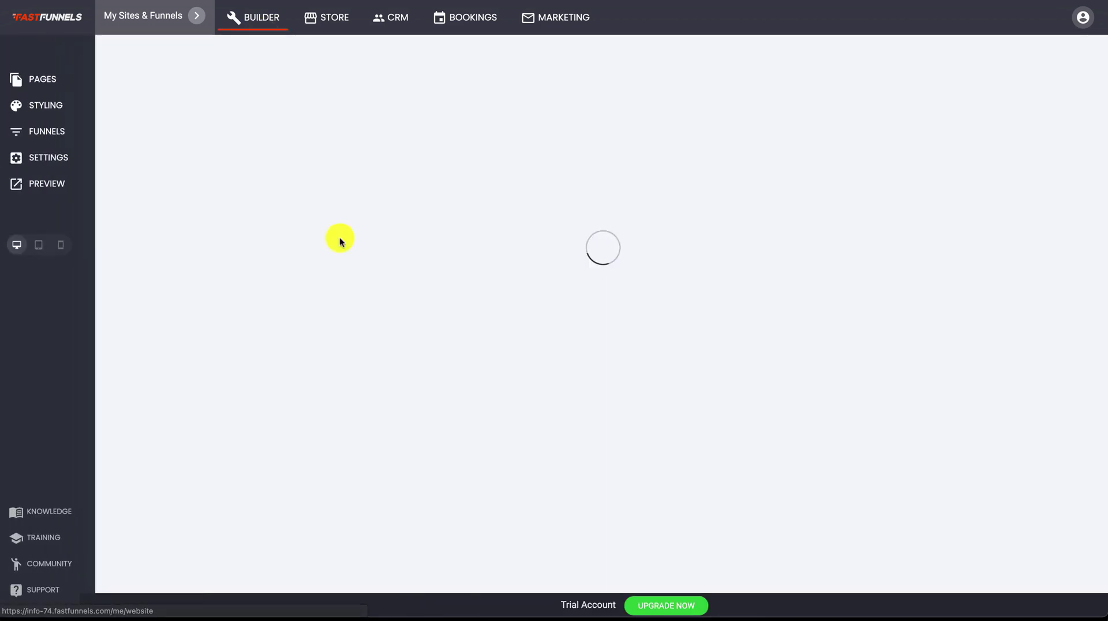